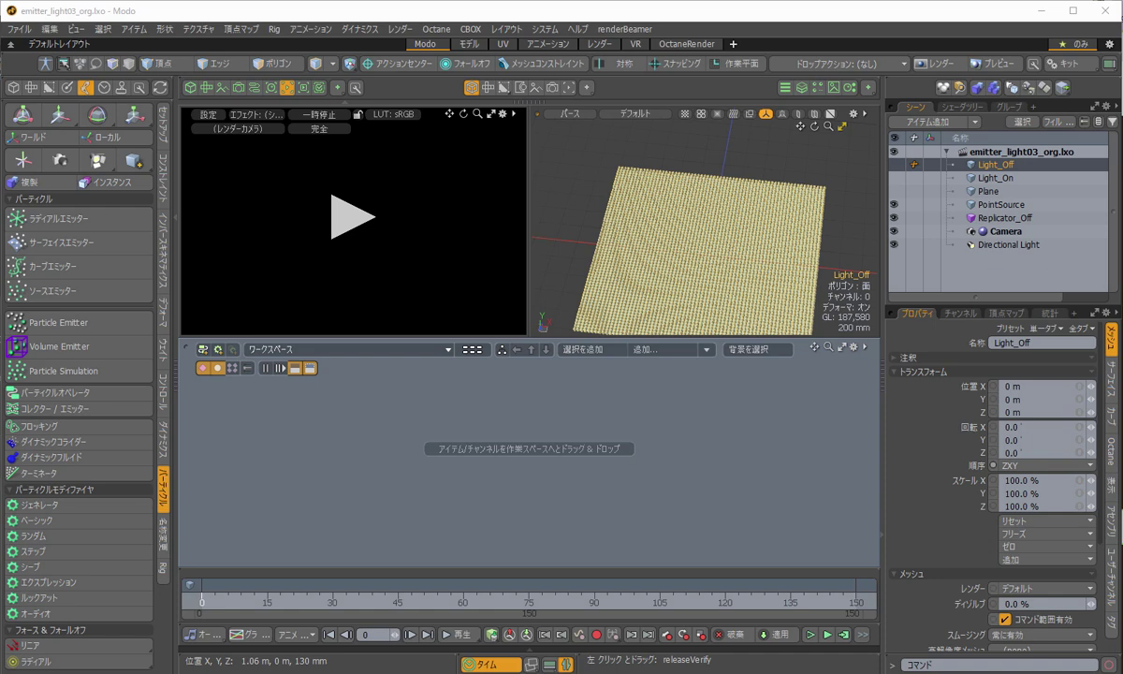
Step: Hide PointSource and Replicator_Off and display only the Light_Off mesh to examine its shape in the perspective view
left_click(922, 474)
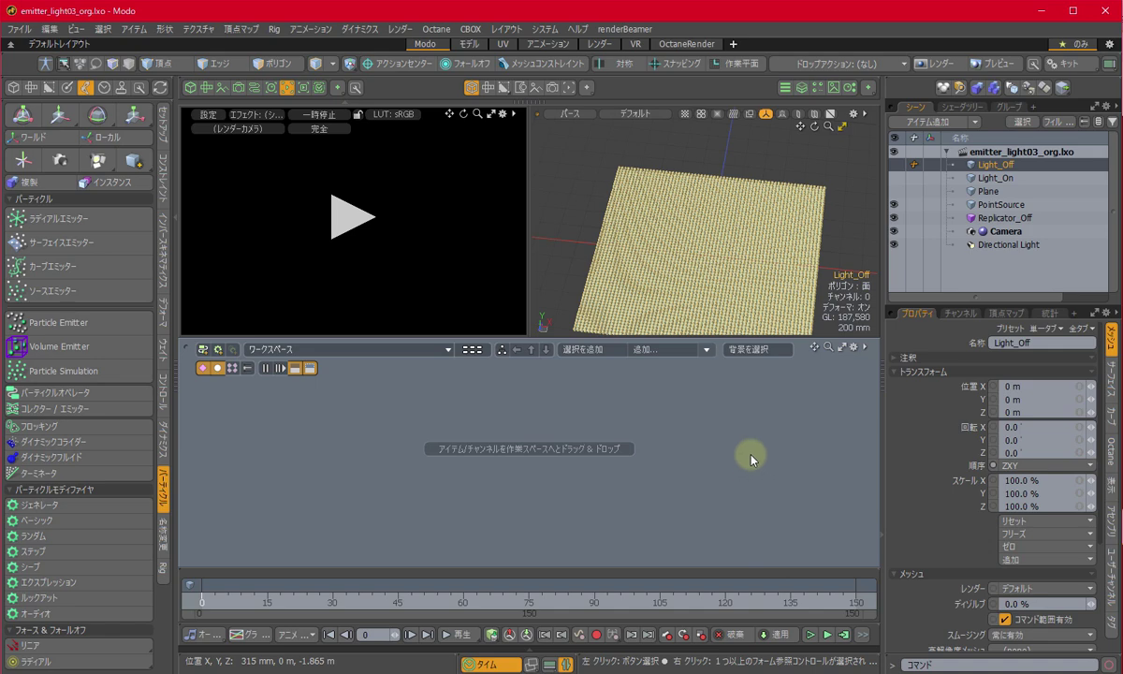
left_click(894, 204)
left_click(893, 217)
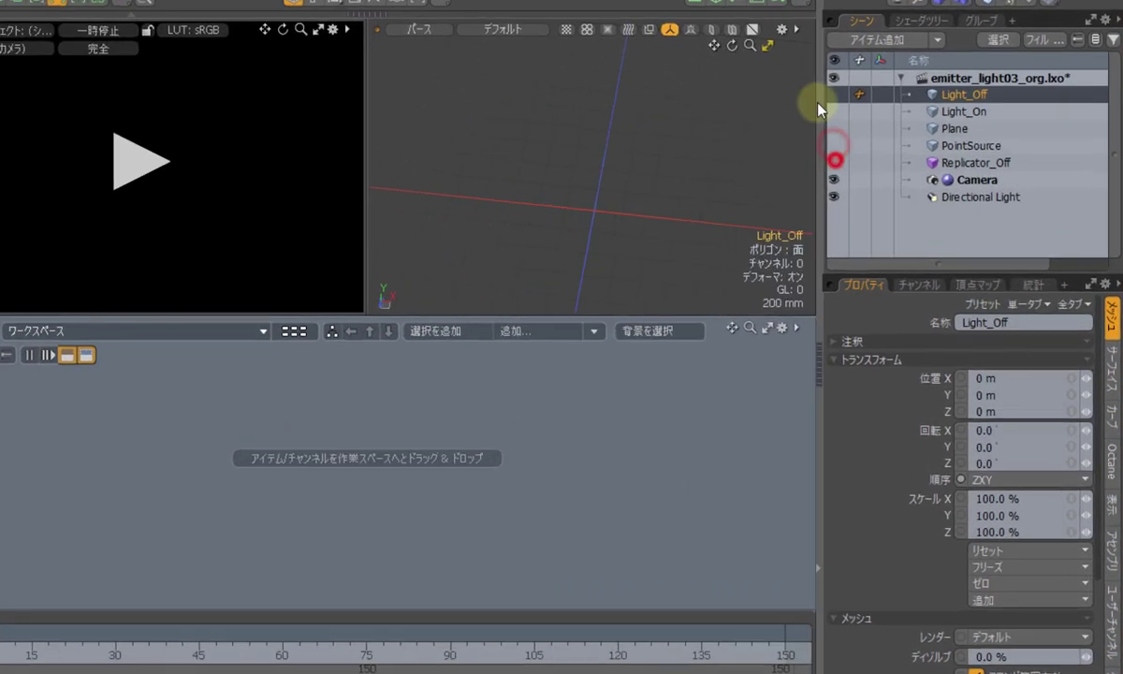
left_click(836, 96)
key("a")
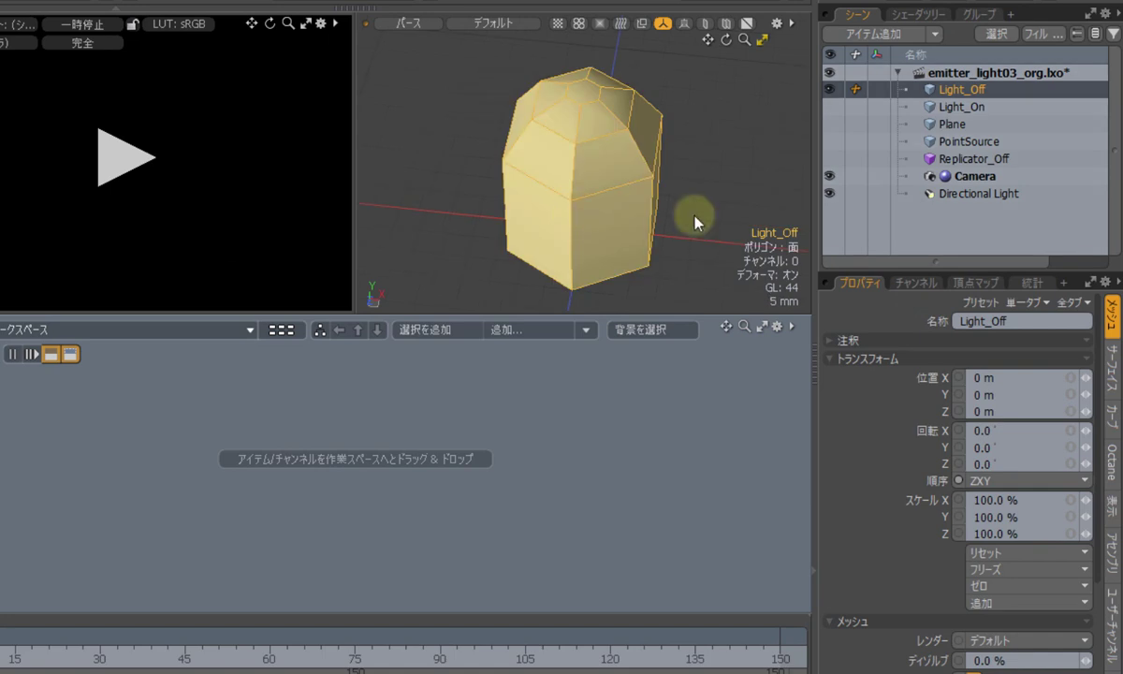
left_click_drag(695, 221, 653, 199, "alt")
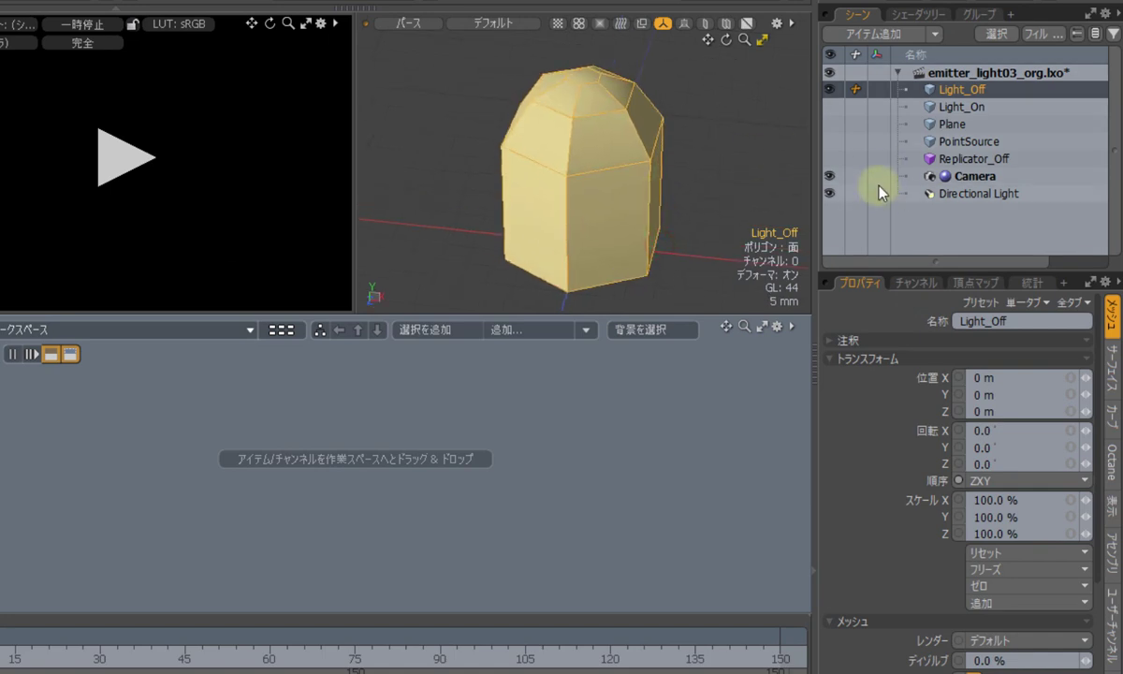
Step: Display PointSource and Replicator_Off to examine how the lights are replicated across the plane
left_click(977, 124)
left_click(957, 142)
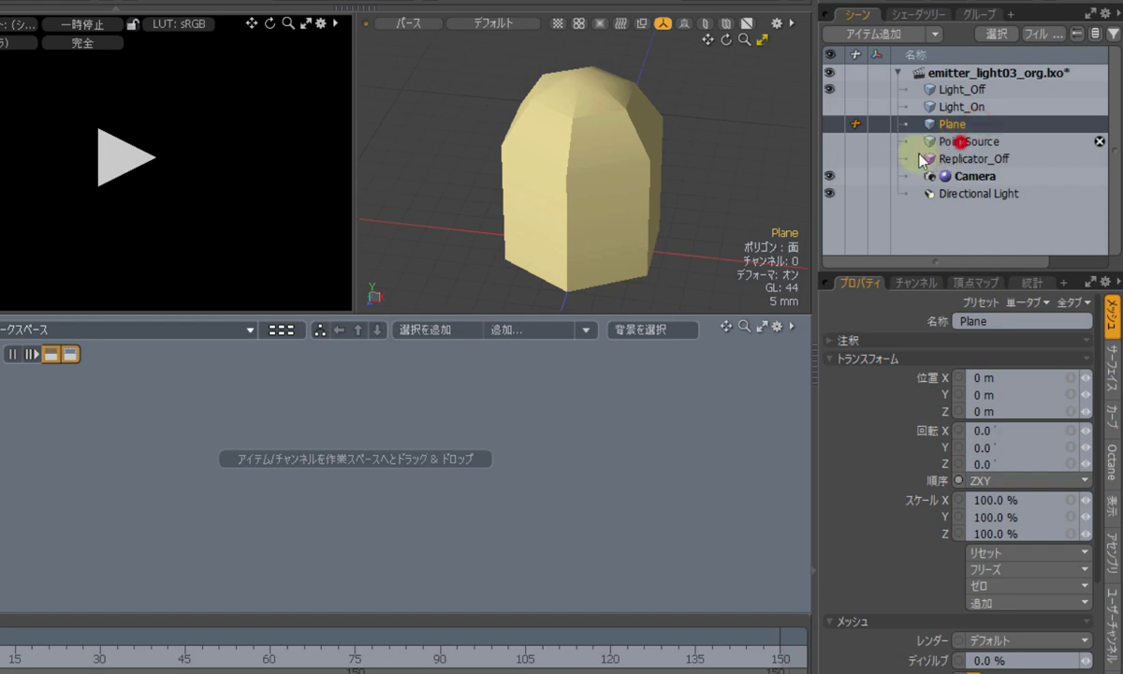
left_click(830, 141)
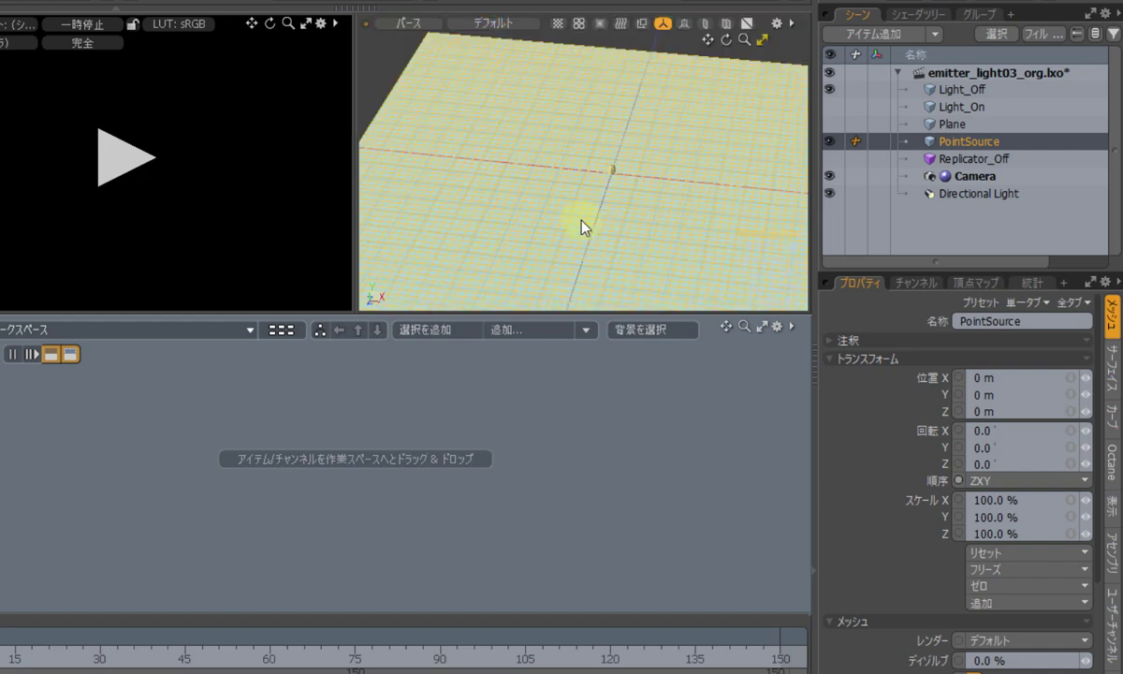
left_click(829, 158)
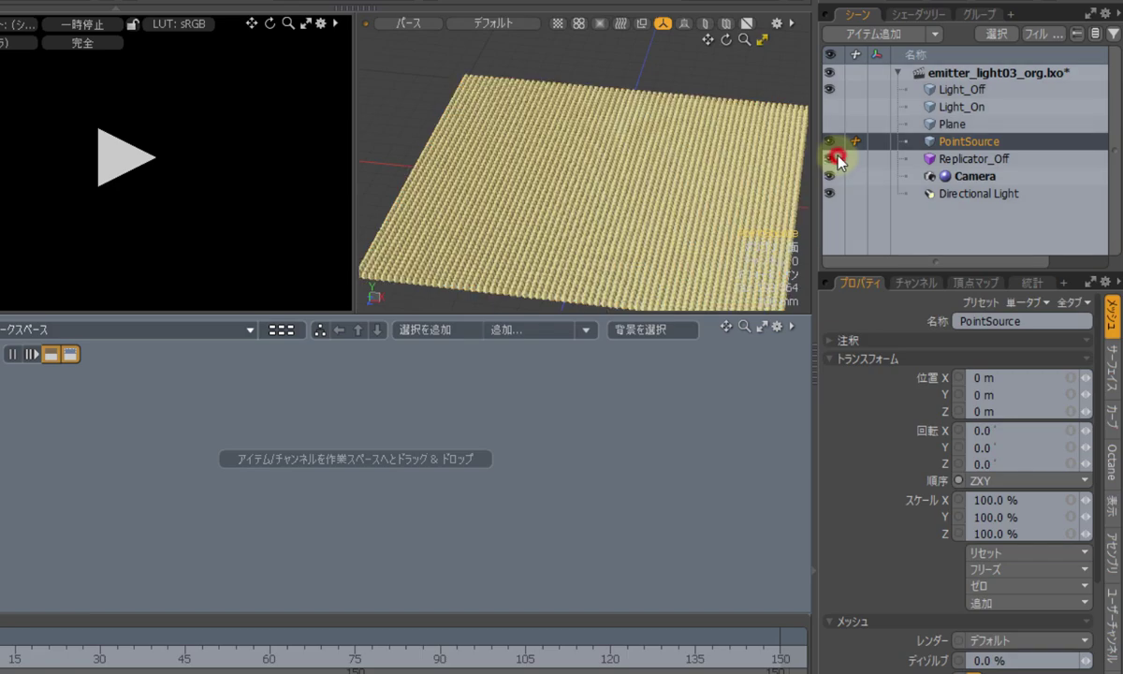
scroll(645, 238, "up", 10)
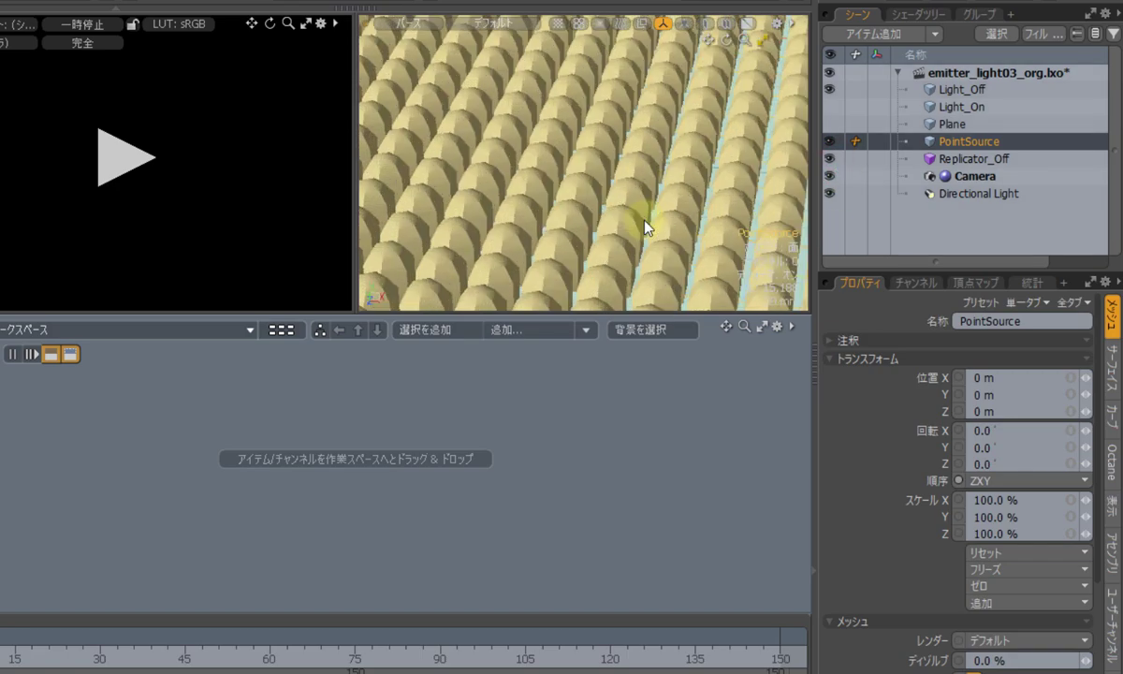
scroll(646, 225, "down", 10)
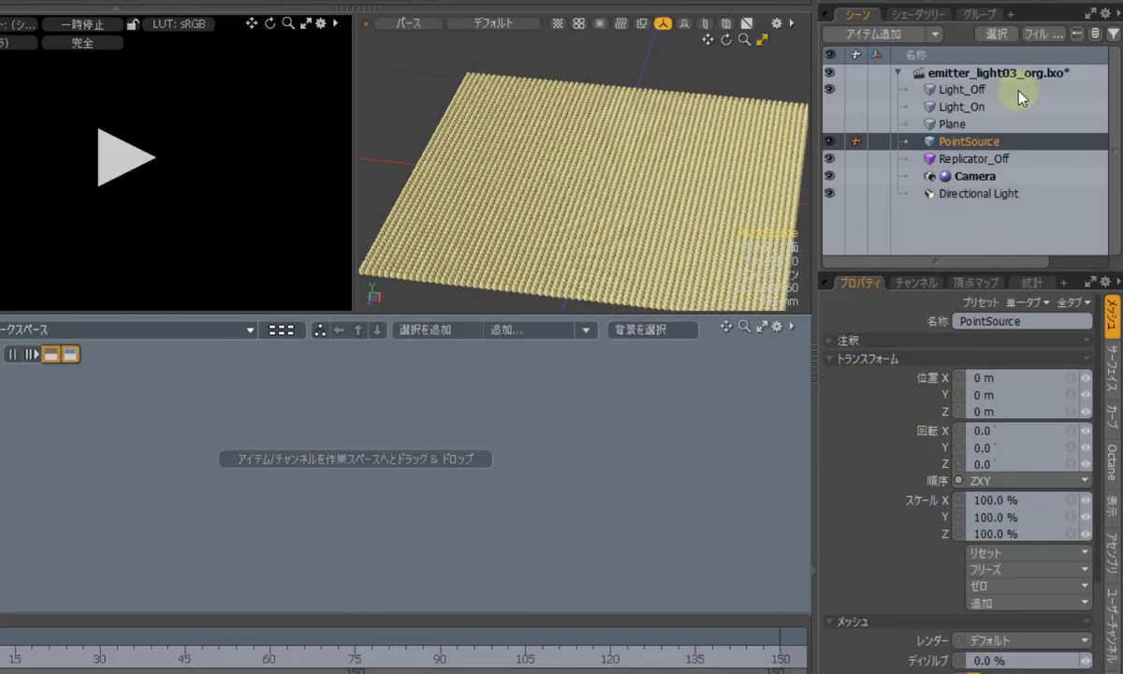
Step: Hide PointSource and Replicator_Off again so that Light_Off is the only mesh displayed, framed in the viewport
left_click(908, 86)
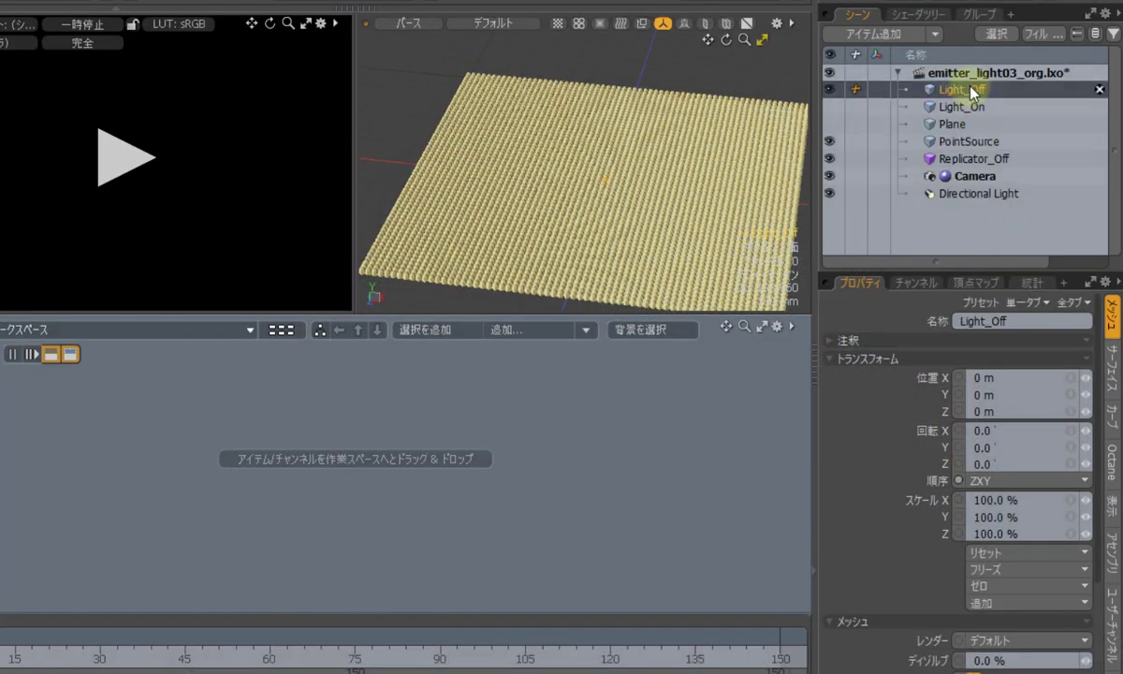
left_click_drag(829, 140, 829, 158)
key("a")
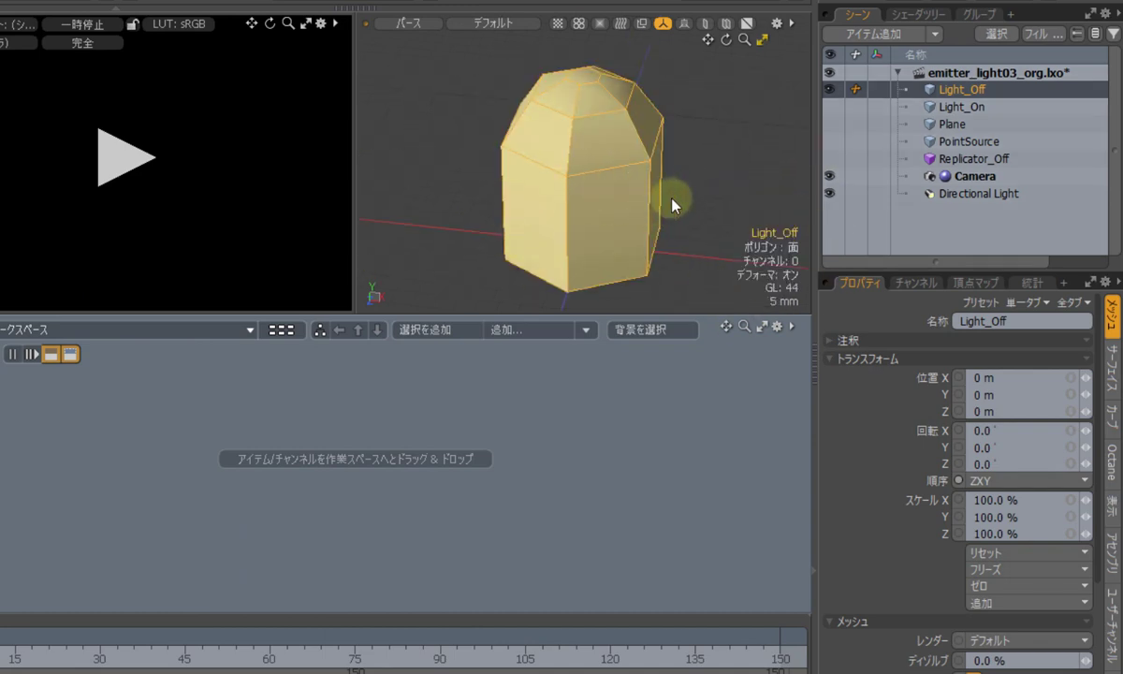
Step: Display Light_On briefly to compare it with Light_Off, and hide both light meshes
left_click(950, 106)
left_click(829, 106)
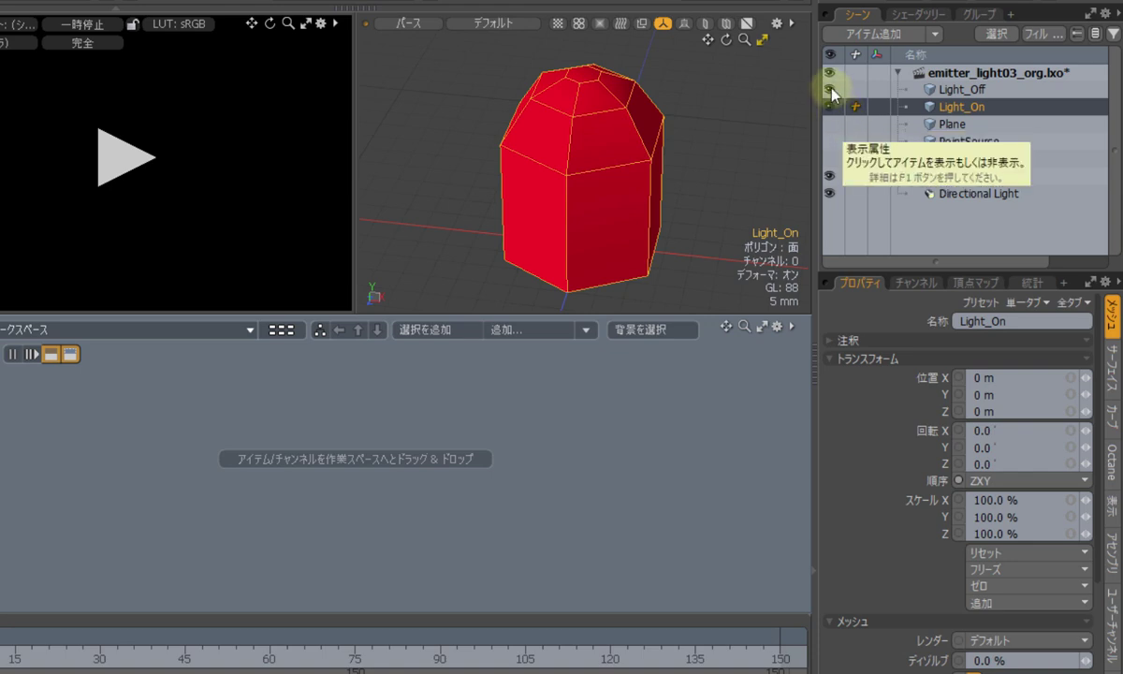
left_click(830, 104)
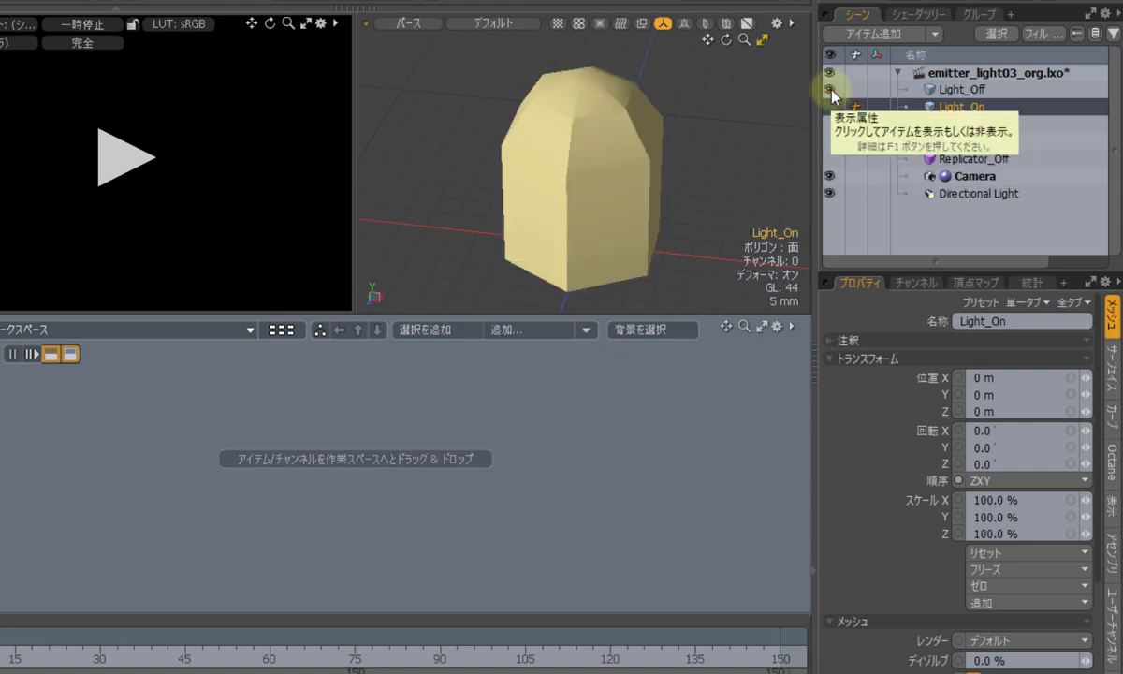
left_click(830, 90)
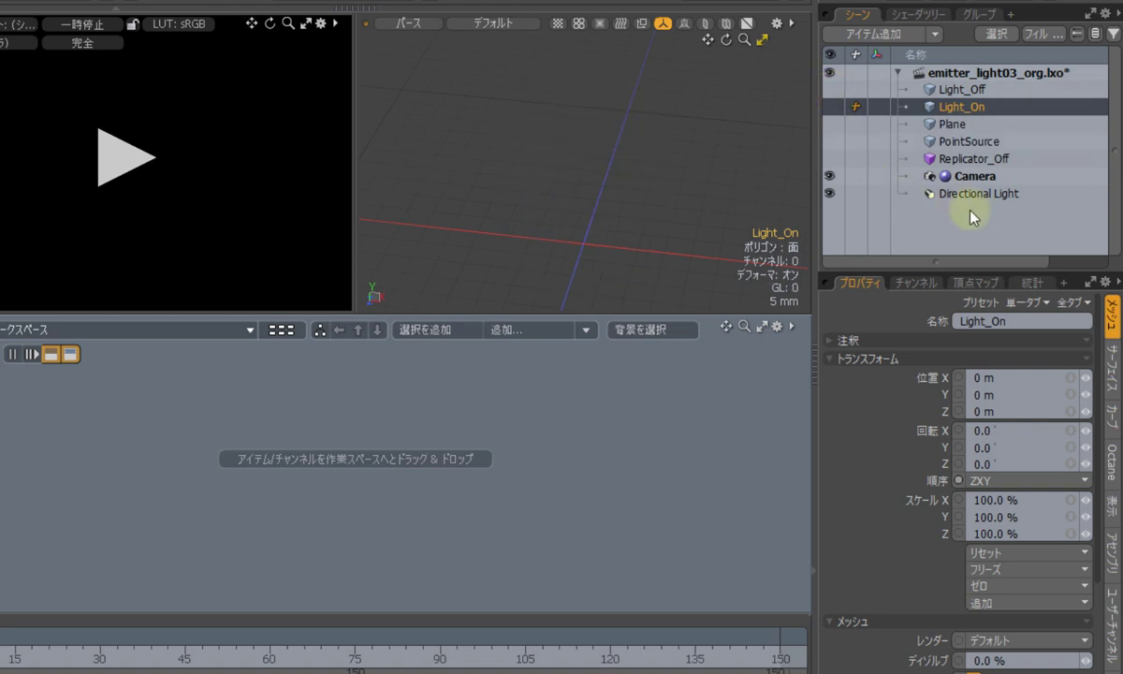
Step: Display the PointSource mesh and create a Source Emitter, placing it as a node in the schematic workspace
left_click(903, 141)
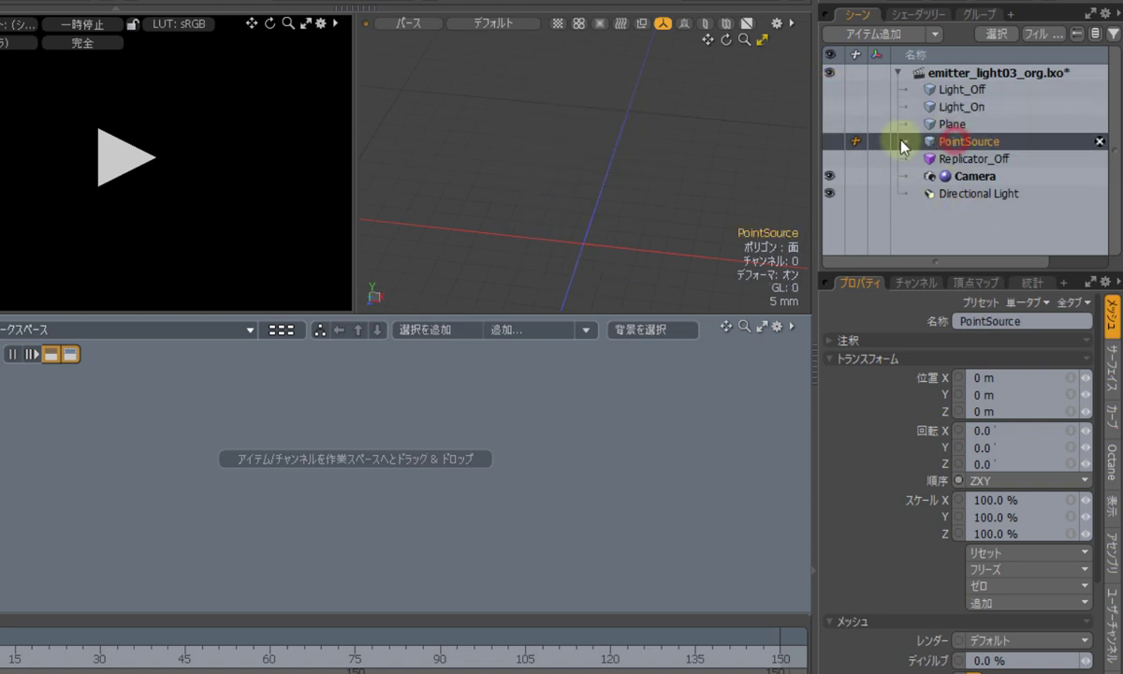
left_click(827, 141)
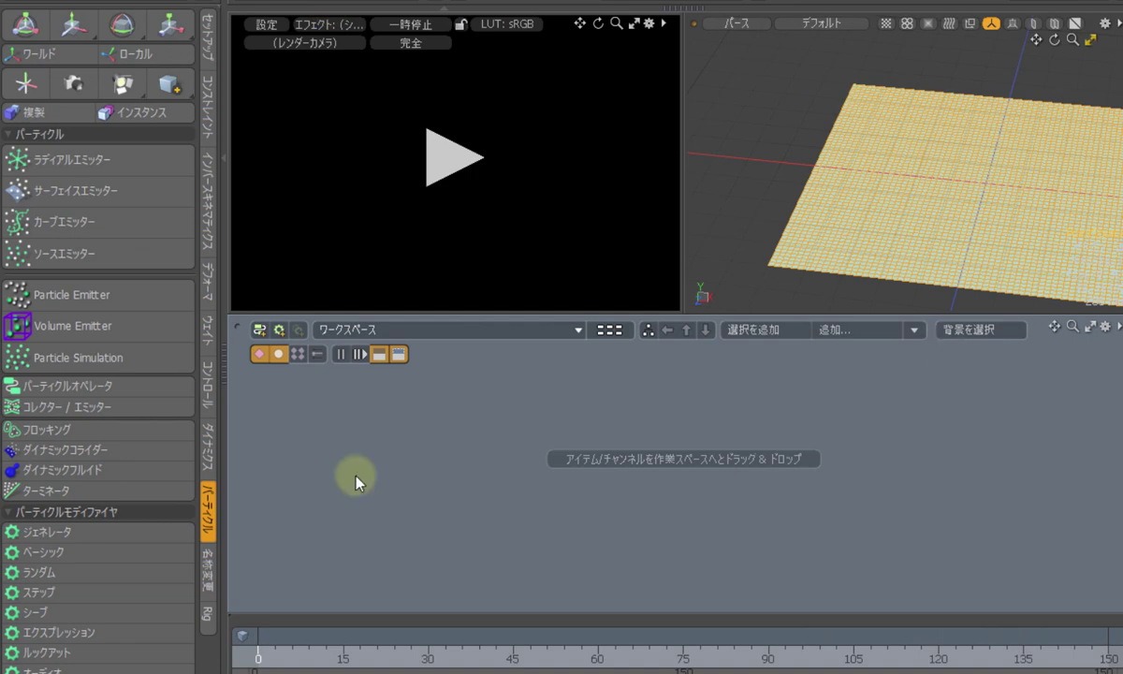
left_click(99, 254)
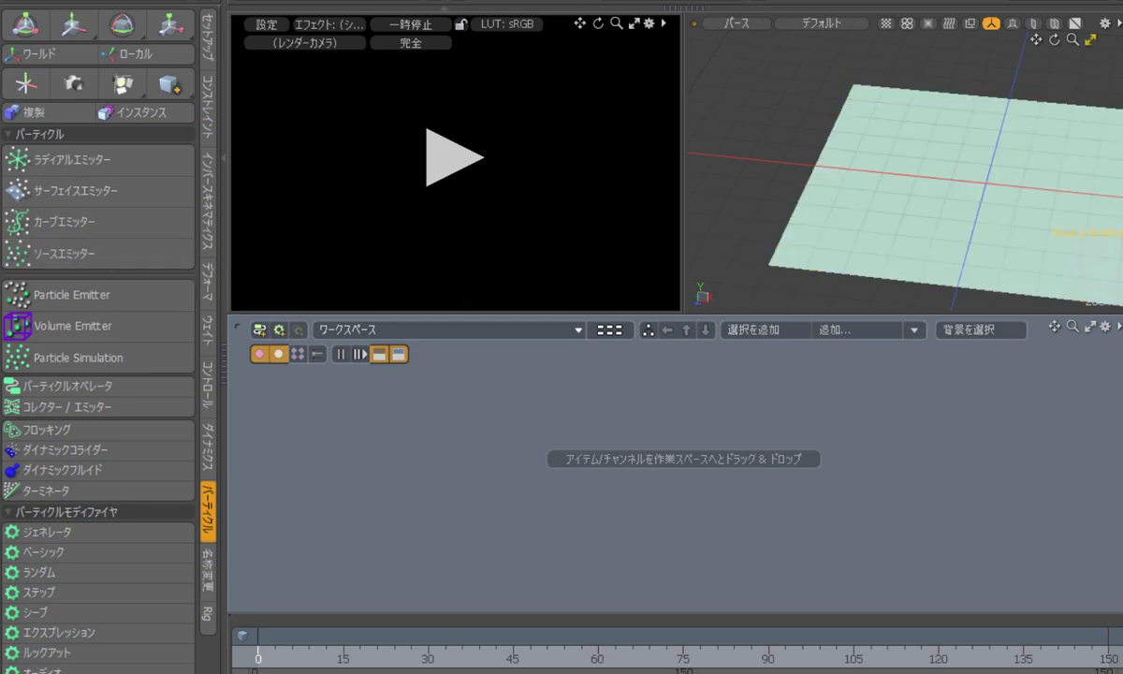
left_click_drag(936, 299, 659, 409)
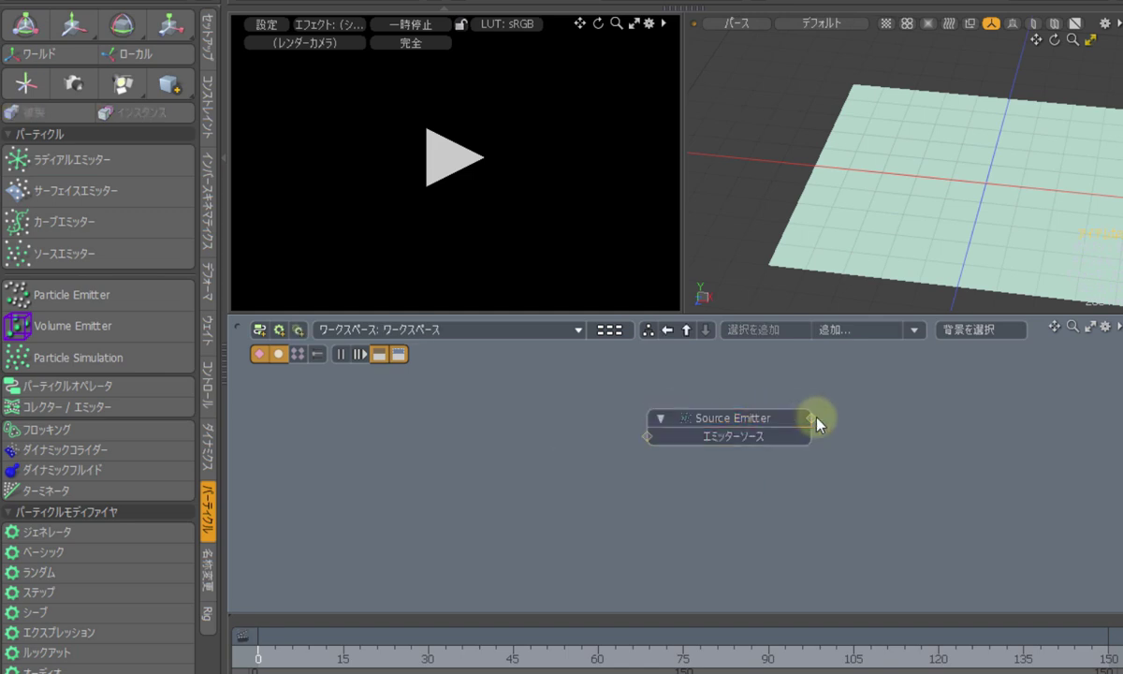
Step: Link the Source Emitter's output to a new Particle Simulation node and connect PointSource as its emitter source
left_click(814, 423)
left_click_drag(782, 383, 819, 381)
left_click_drag(924, 400, 958, 393)
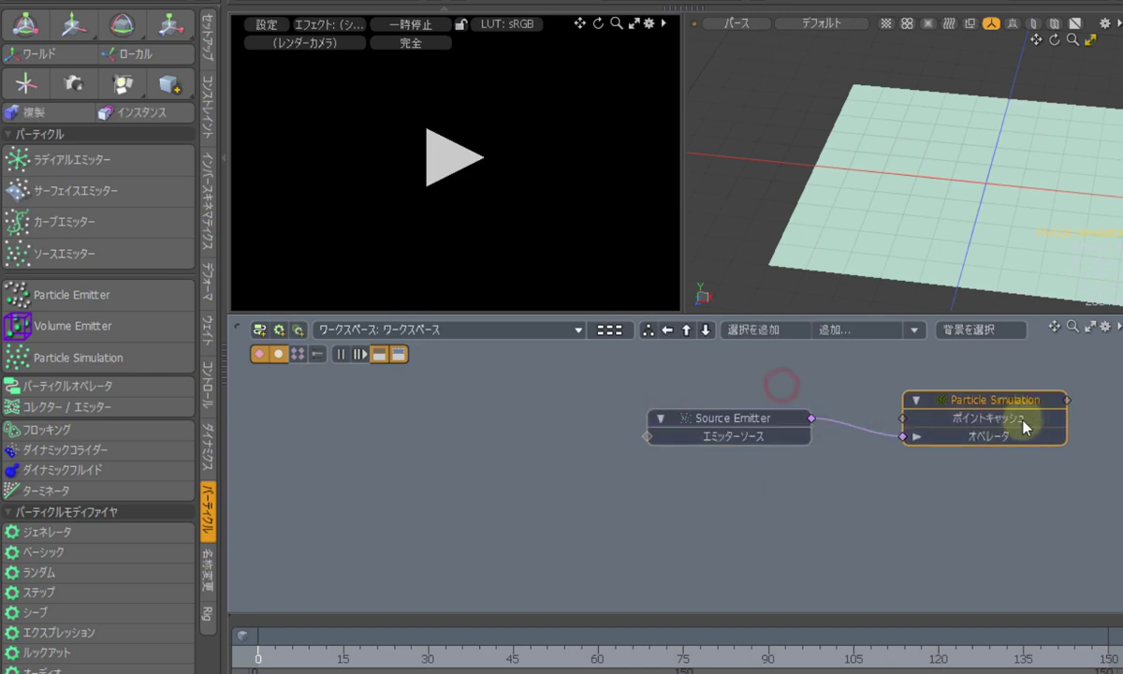
left_click(647, 436)
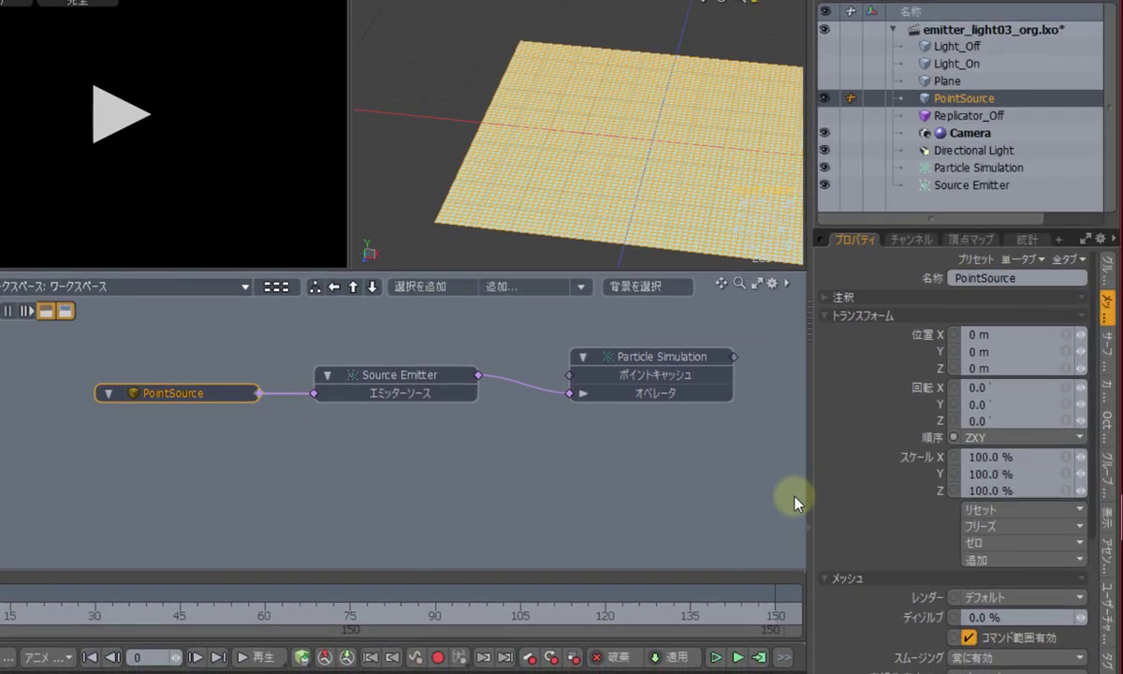
Step: Set the Particle Simulation's preview size (サイズ) to 5.0
left_click(982, 168)
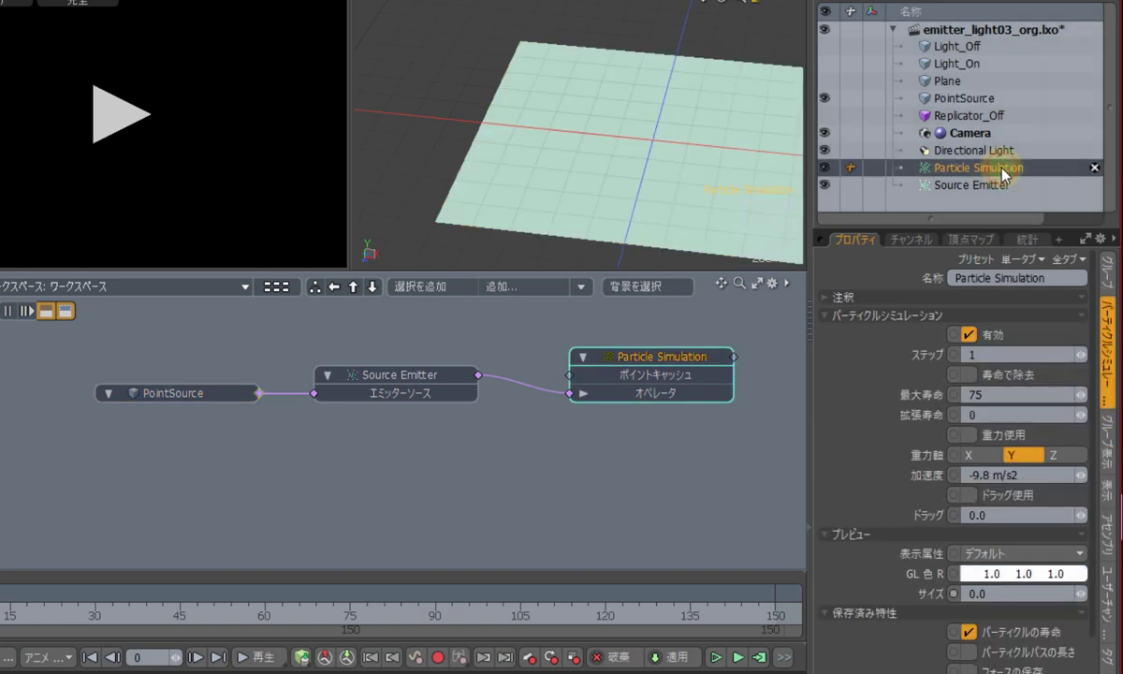
left_click(994, 593)
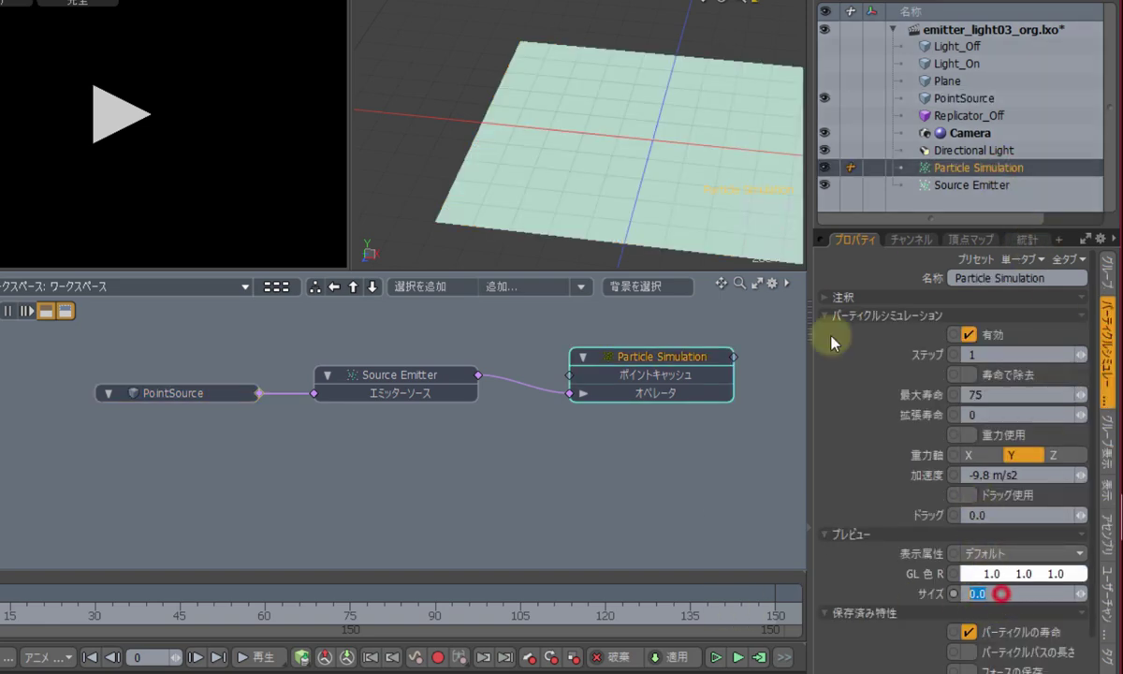
type("5")
key("Return")
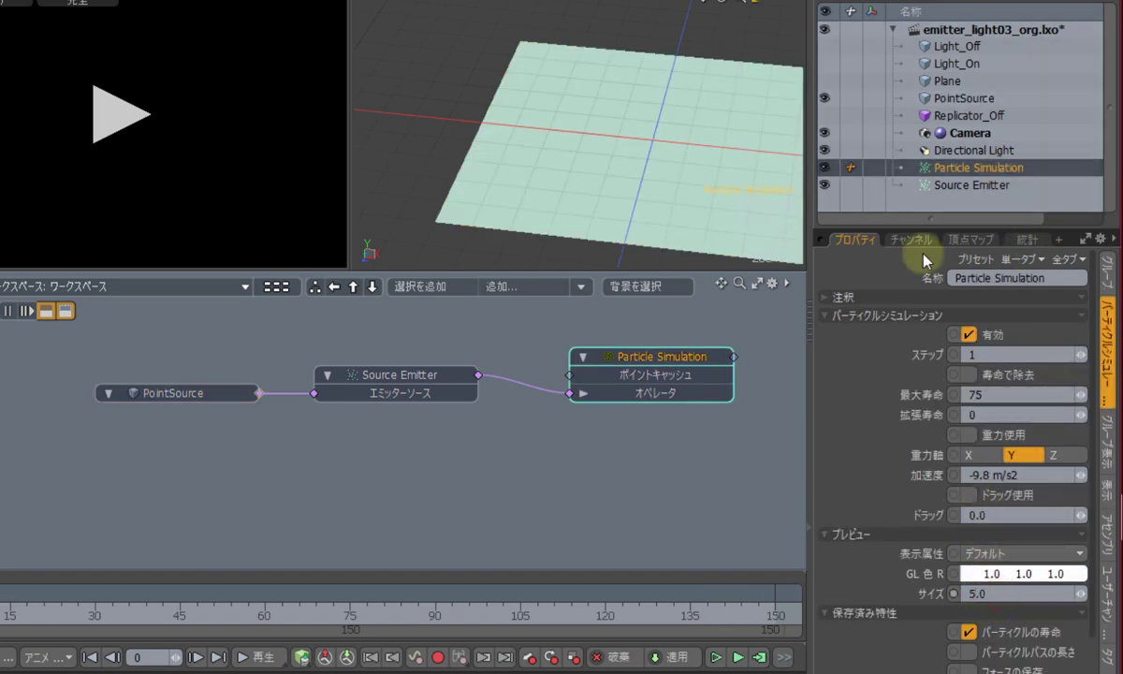
Step: Play the particle simulation to examine the emission from several angles, and stop the playback
left_click(759, 657)
left_click(462, 265)
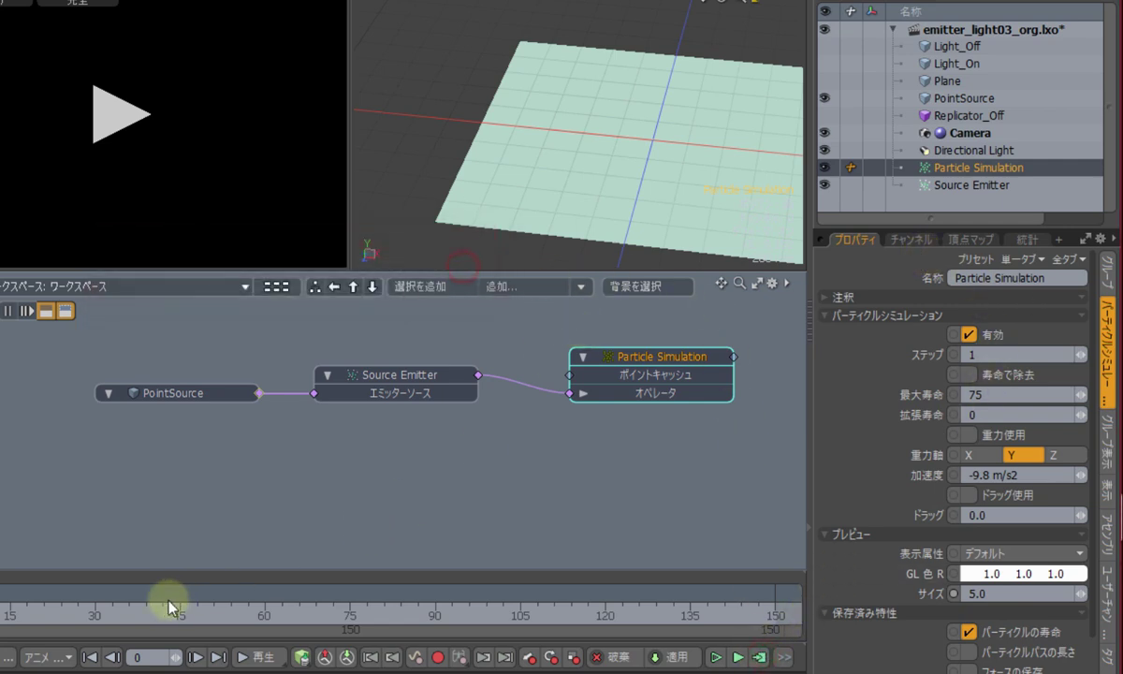
left_click(257, 657)
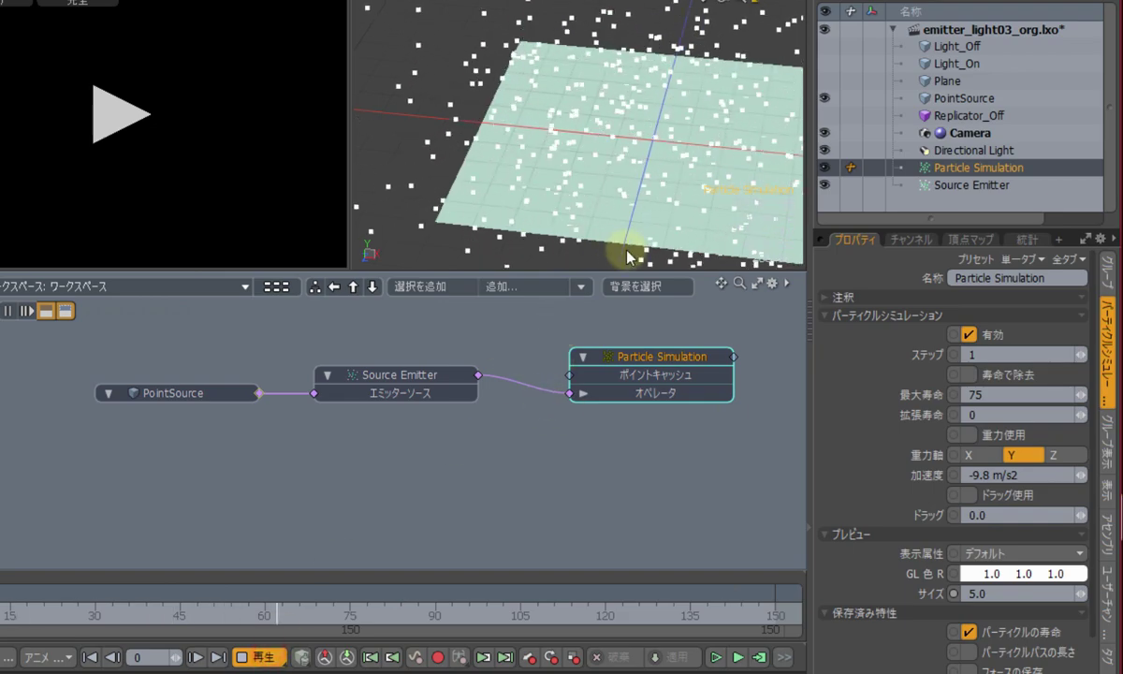
left_click_drag(674, 191, 636, 103, "alt")
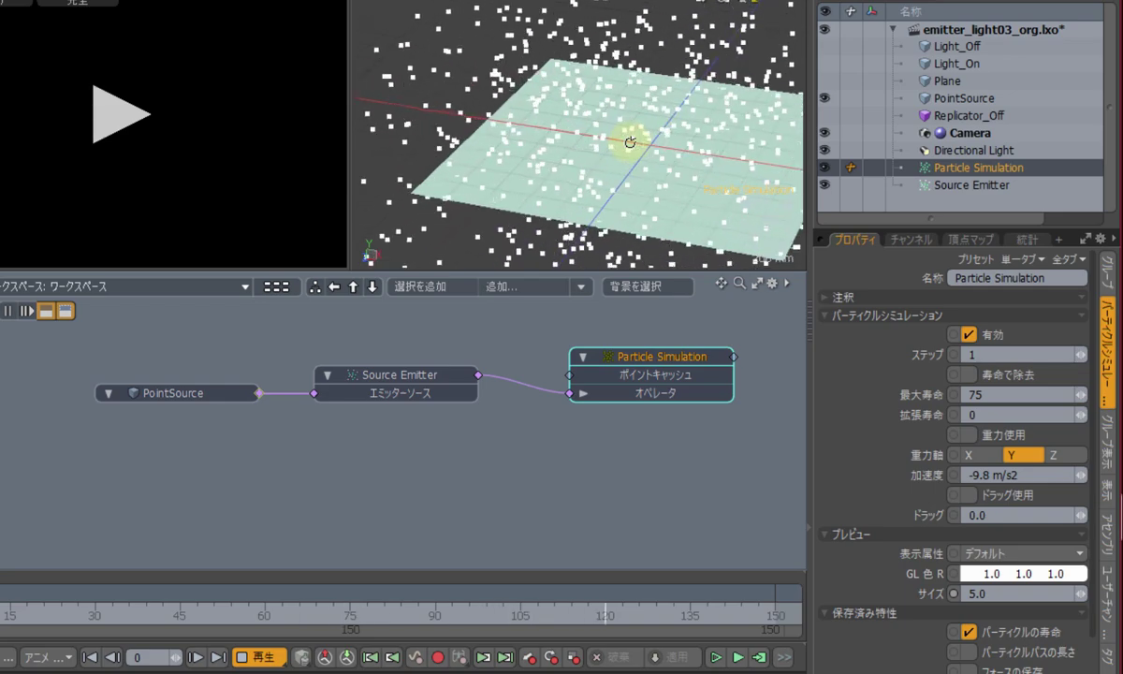
left_click(261, 658)
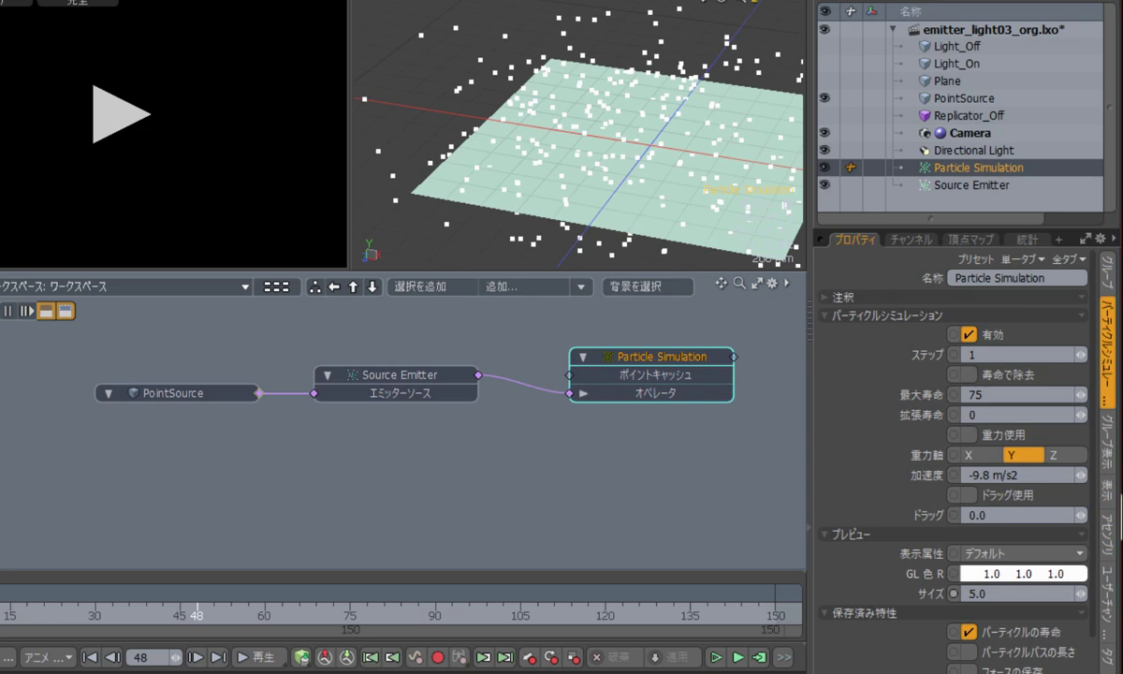
Step: Set the Source Emitter's initial speed (初期速度) and speed spread (速度の広がり) both to 0 m/s
left_click(972, 191)
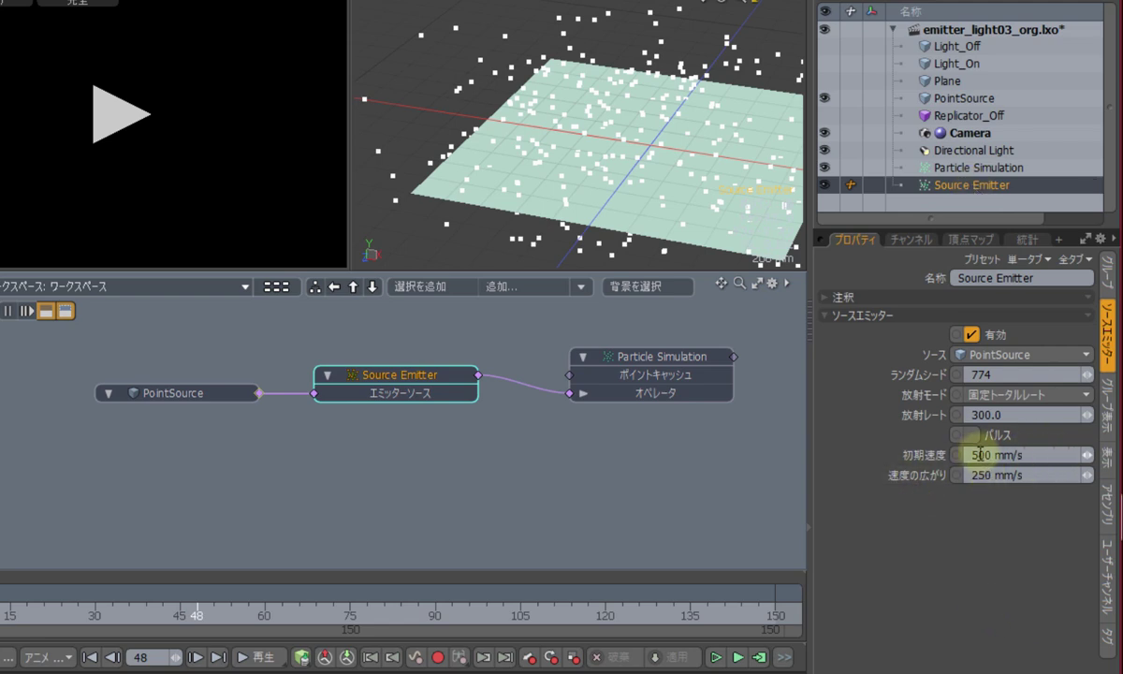
left_click_drag(1046, 456, 831, 450)
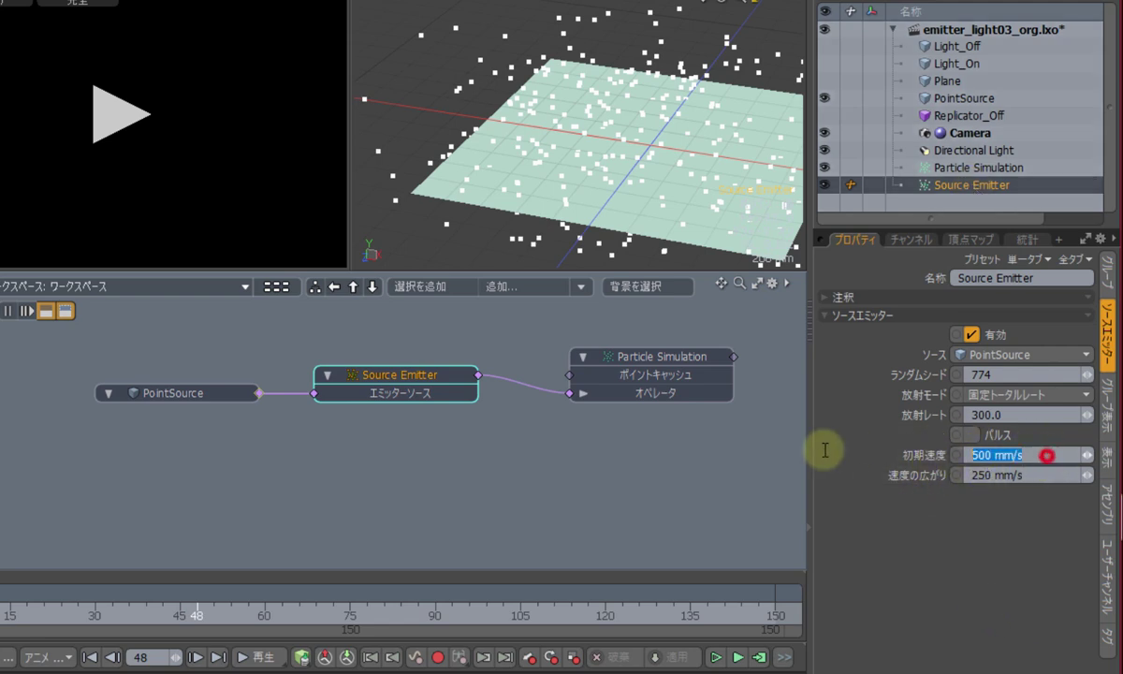
type("0")
key("Tab")
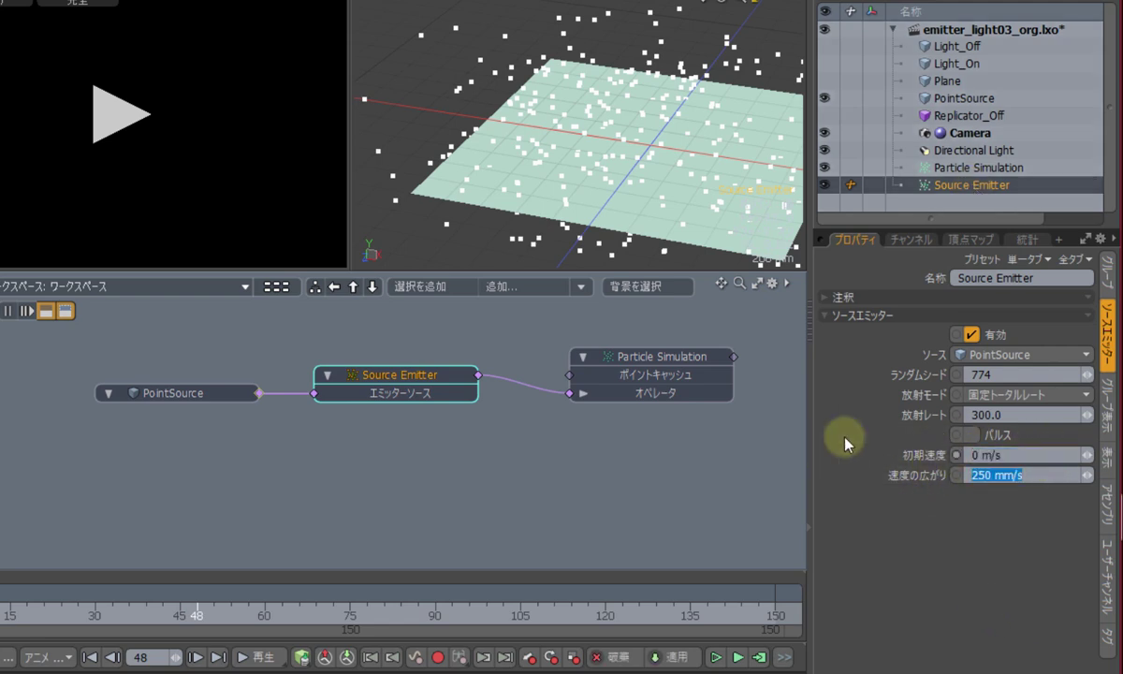
type("0")
key("Return")
Step: Change the Source Emitter's emission mode (放射モード) to パルス and enable its パルス option
left_click(1001, 397)
left_click(1008, 444)
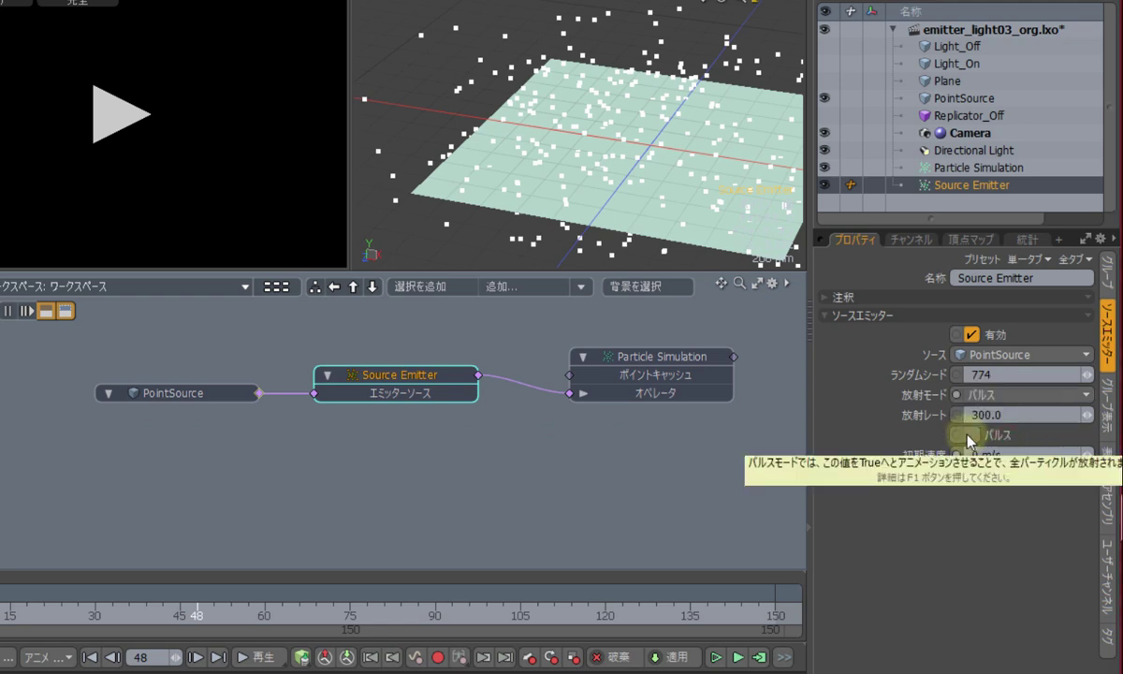
left_click(968, 436)
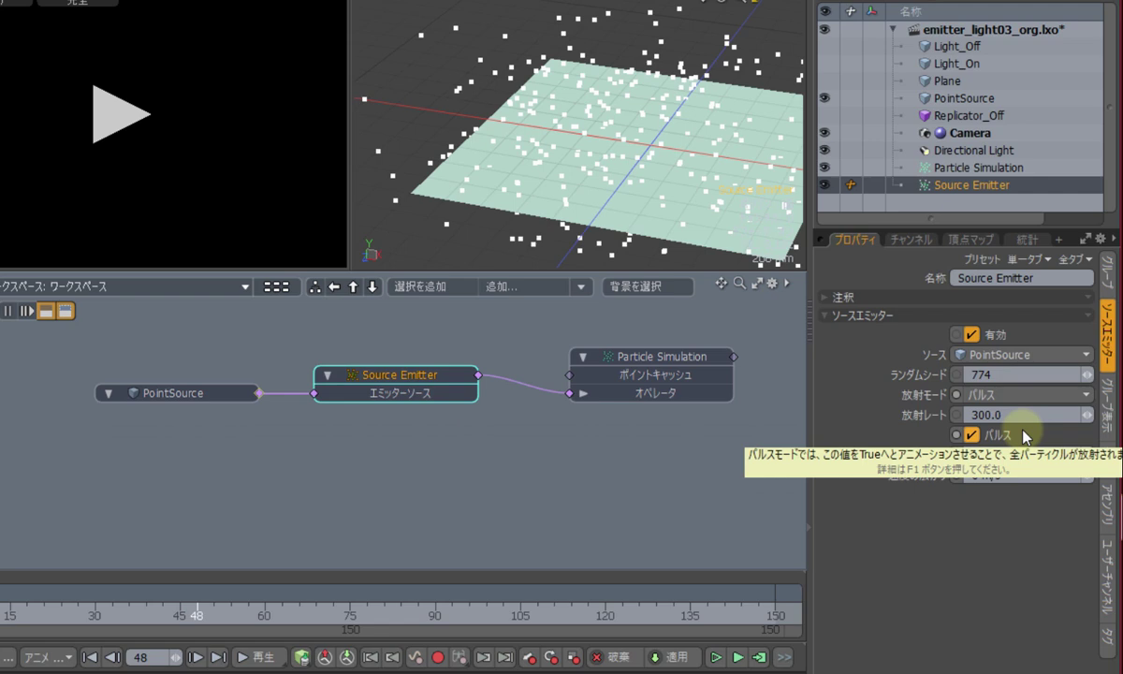
Step: Check the vertex count of the PointSource mesh in the statistics, widening the count column to read it
left_click(995, 100)
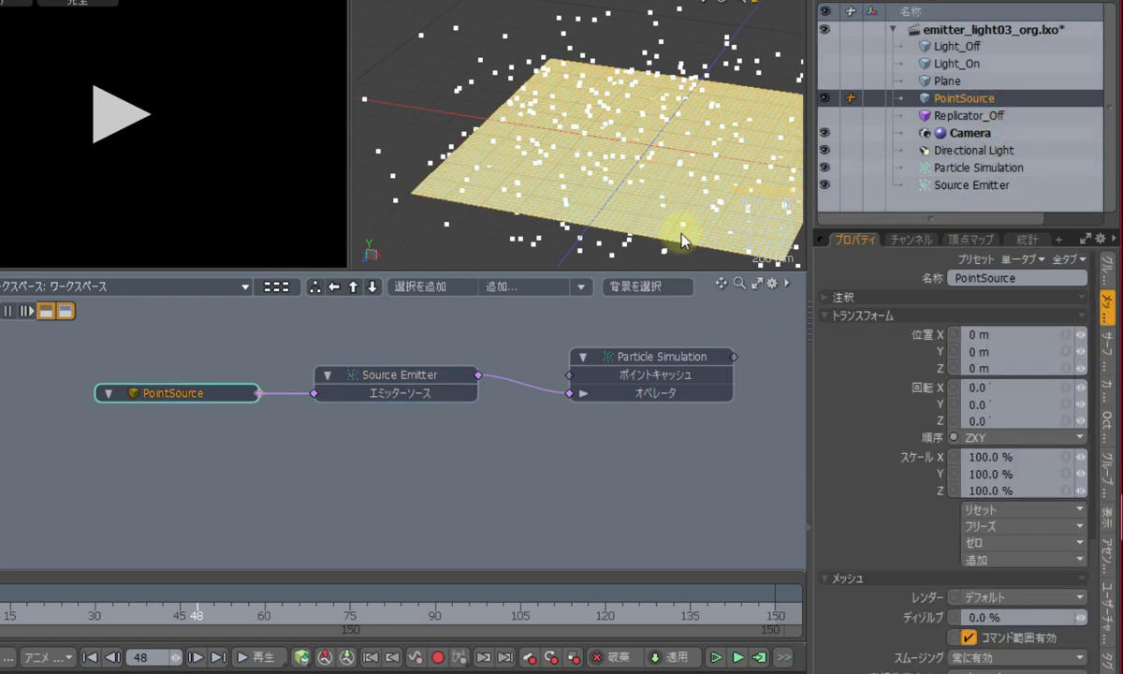
left_click(1035, 240)
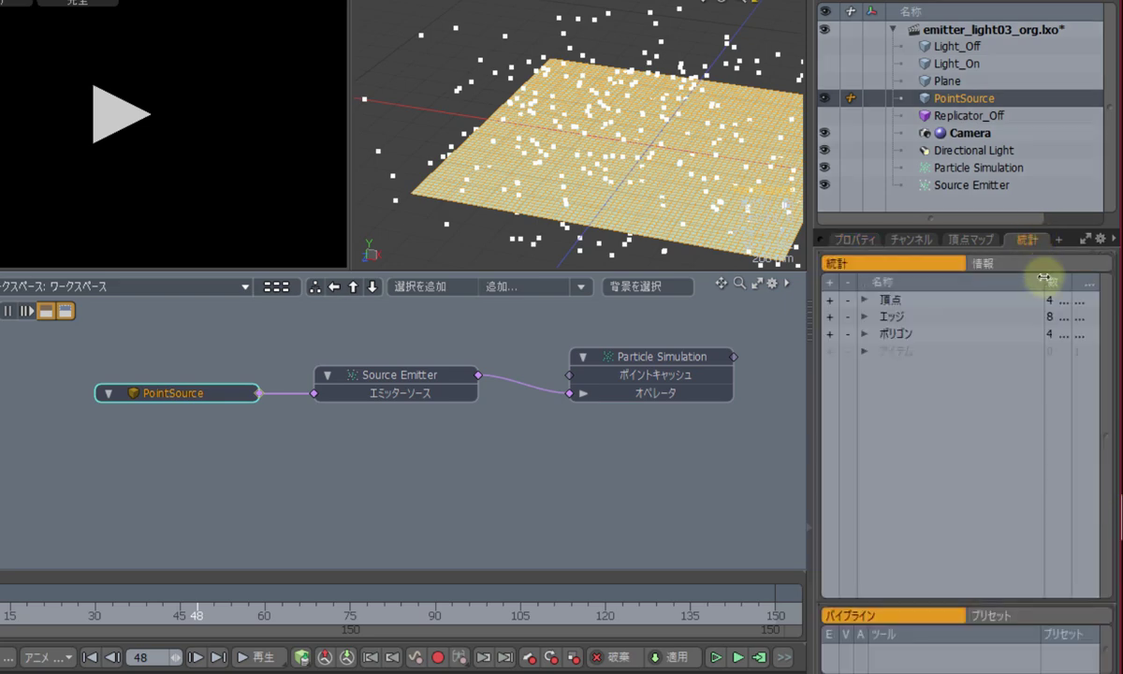
left_click_drag(998, 282, 990, 283)
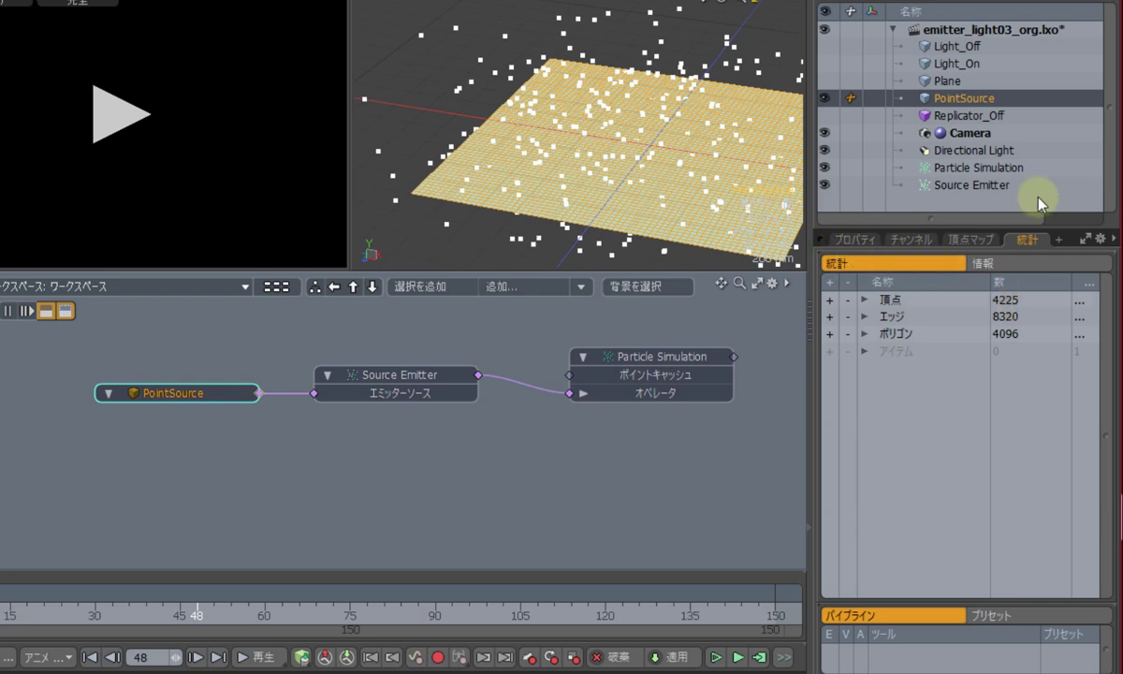
Step: Set the Source Emitter's emission rate (放射レート) to 4225
left_click(1007, 186)
left_click(852, 239)
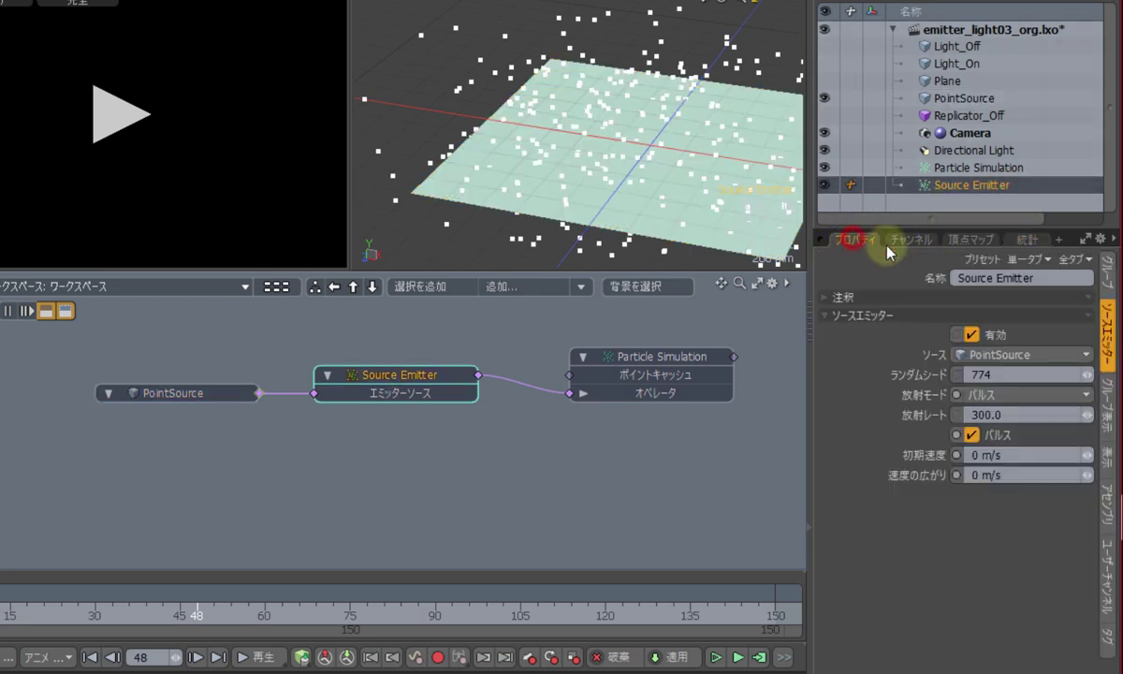
left_click(964, 415)
type("4225")
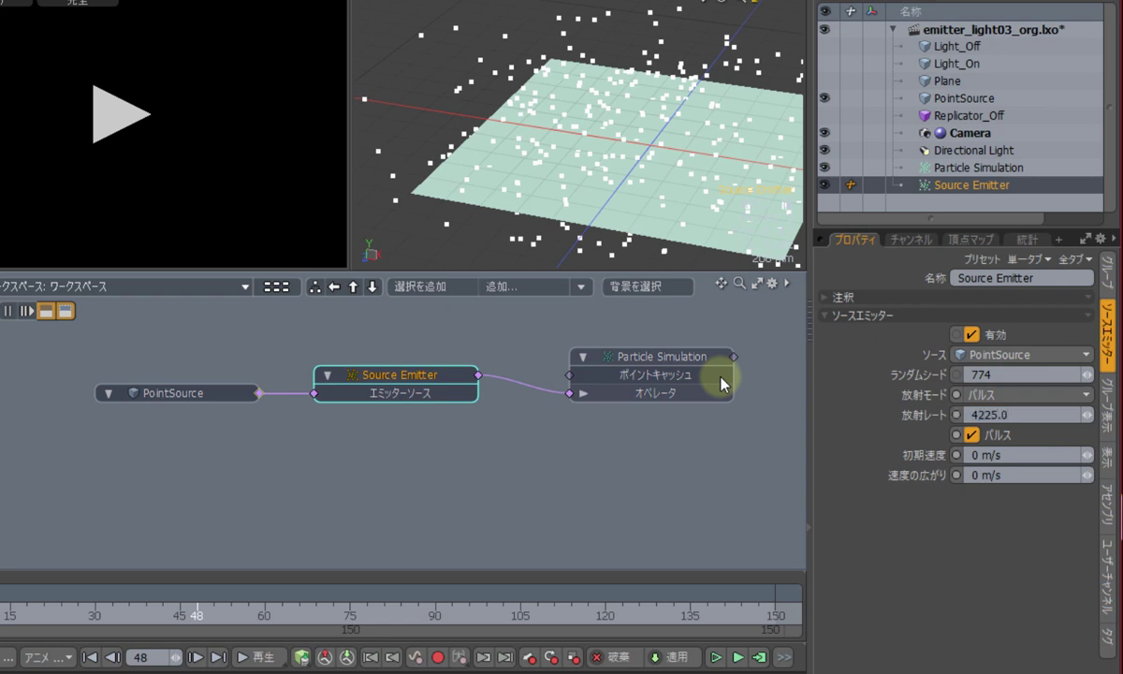
Step: Calculate the particle simulation for frames 0 to 150, play it back from the start, and return to frame 0
left_click(759, 657)
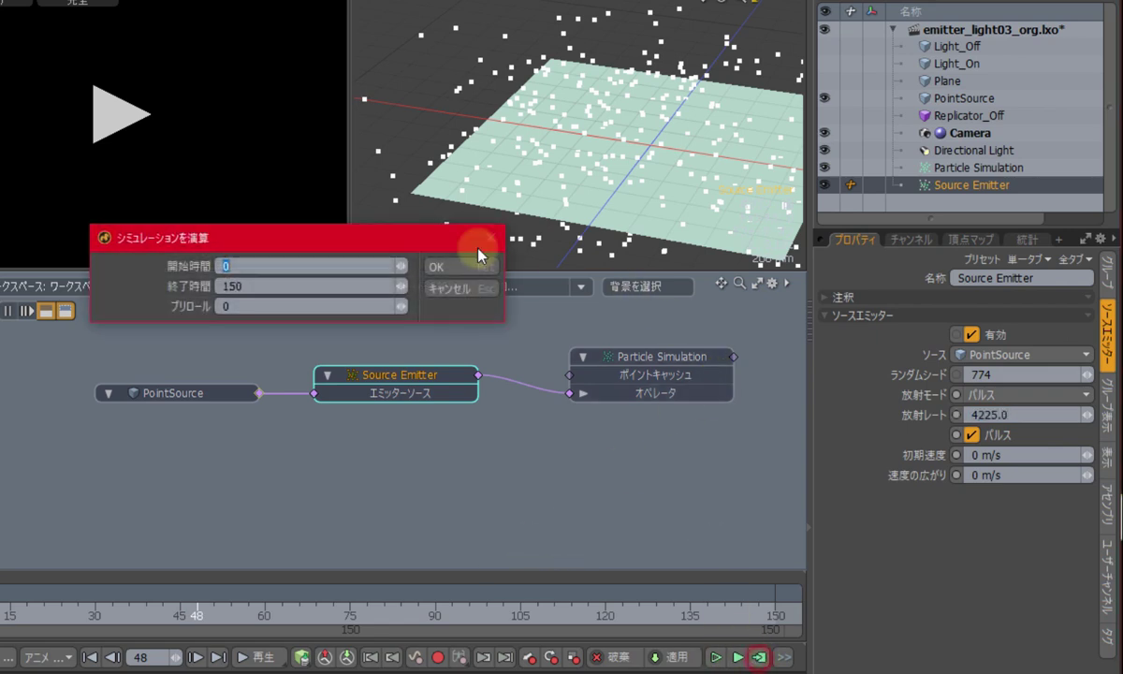
left_click(486, 265)
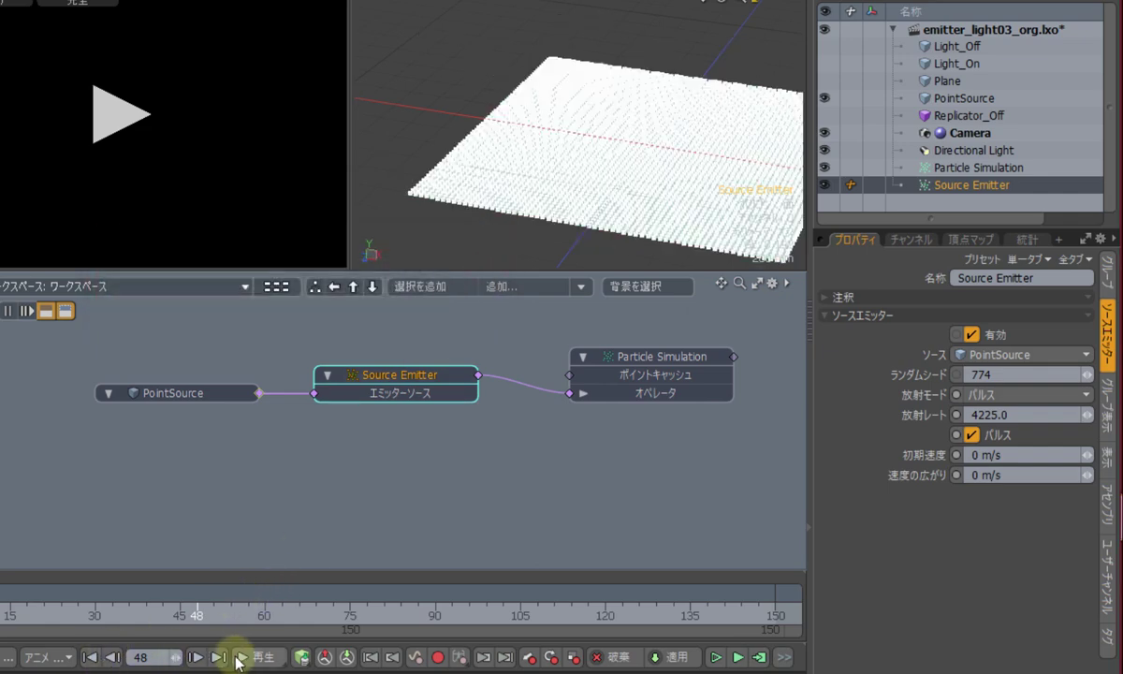
left_click(89, 657)
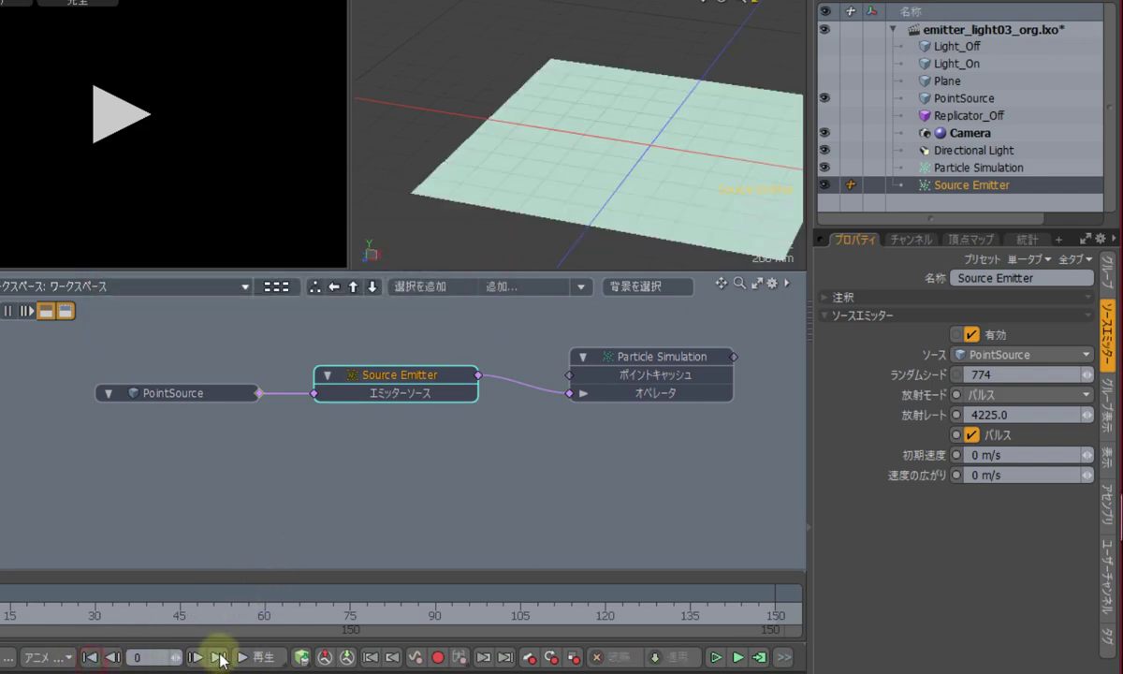
left_click(252, 656)
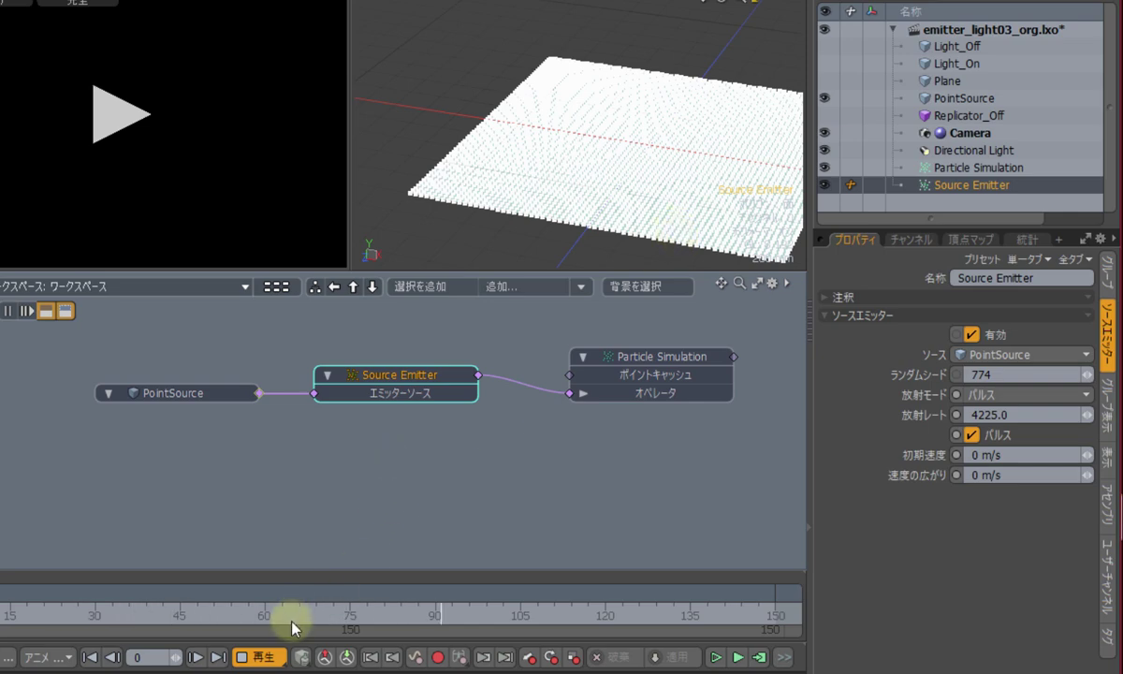
left_click(262, 657)
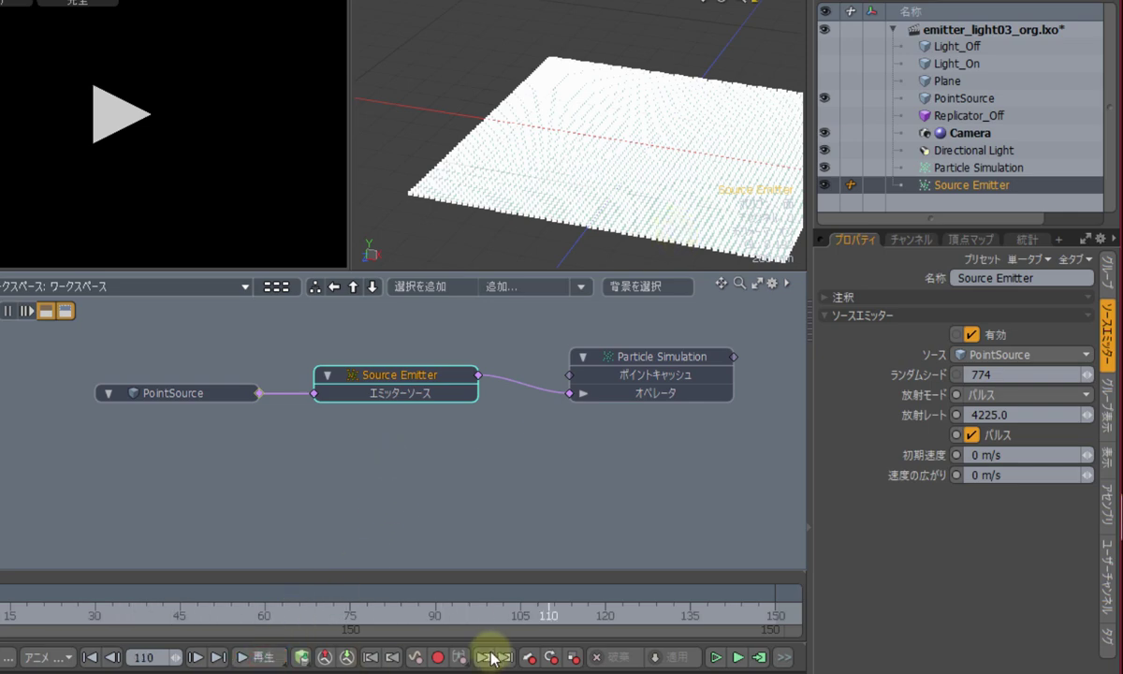
left_click(539, 613)
left_click(776, 239)
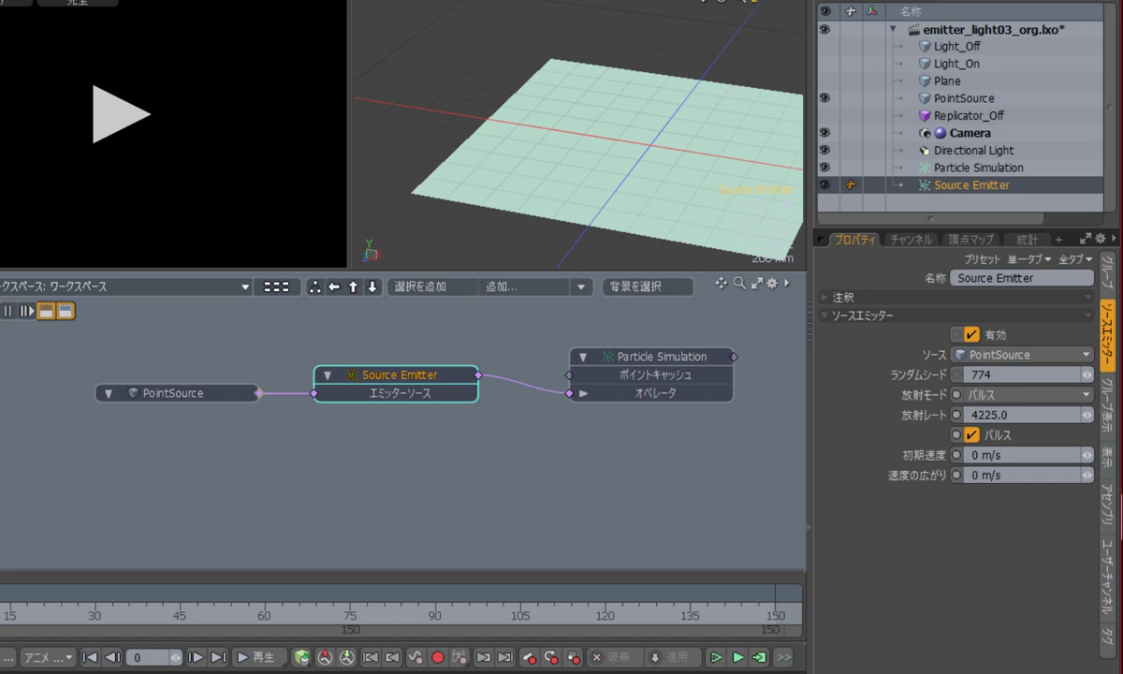
Step: Raise the PointSource mesh by setting its Y position to 50 mm
left_click(981, 96)
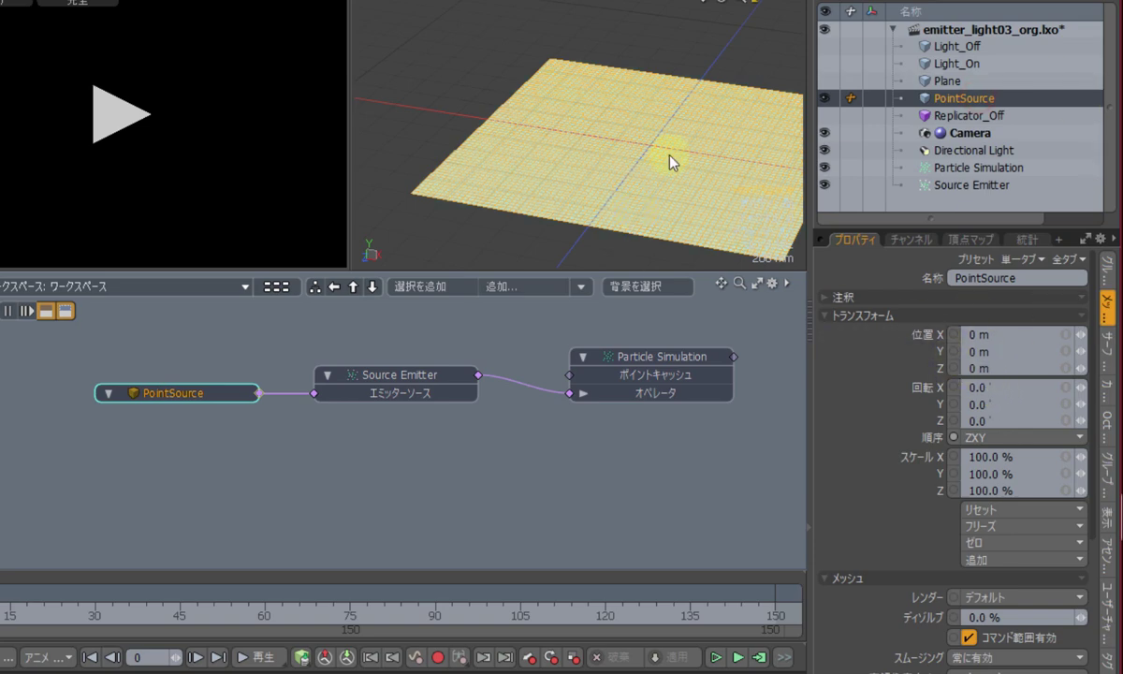
key("y")
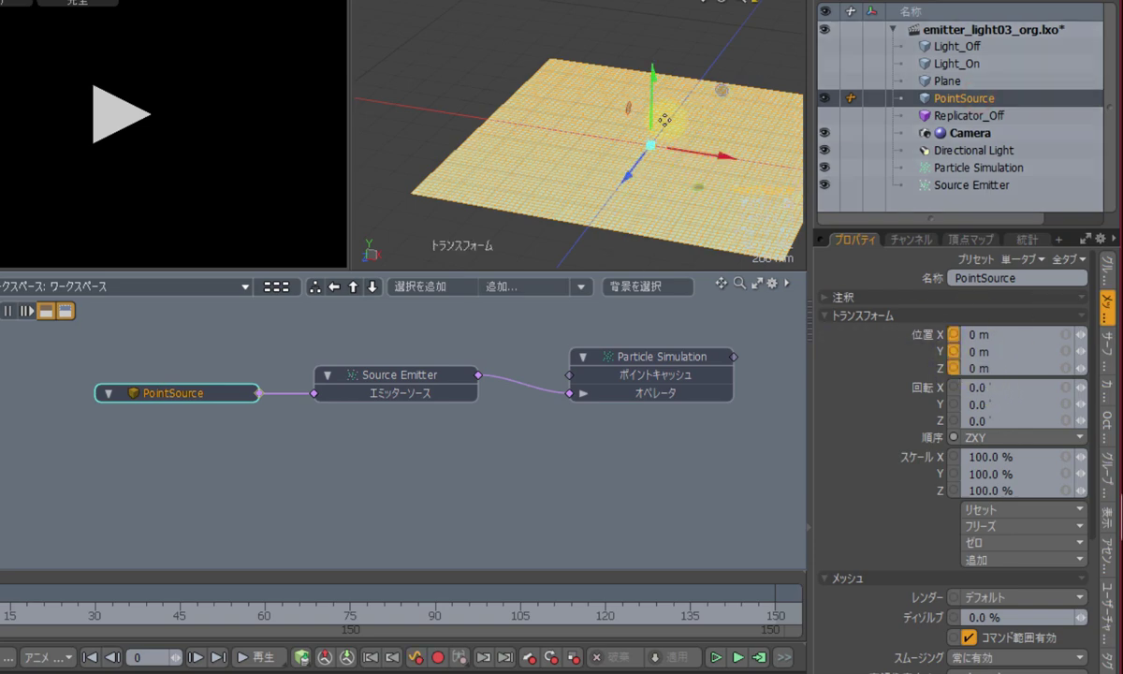
left_click_drag(661, 122, 677, 143)
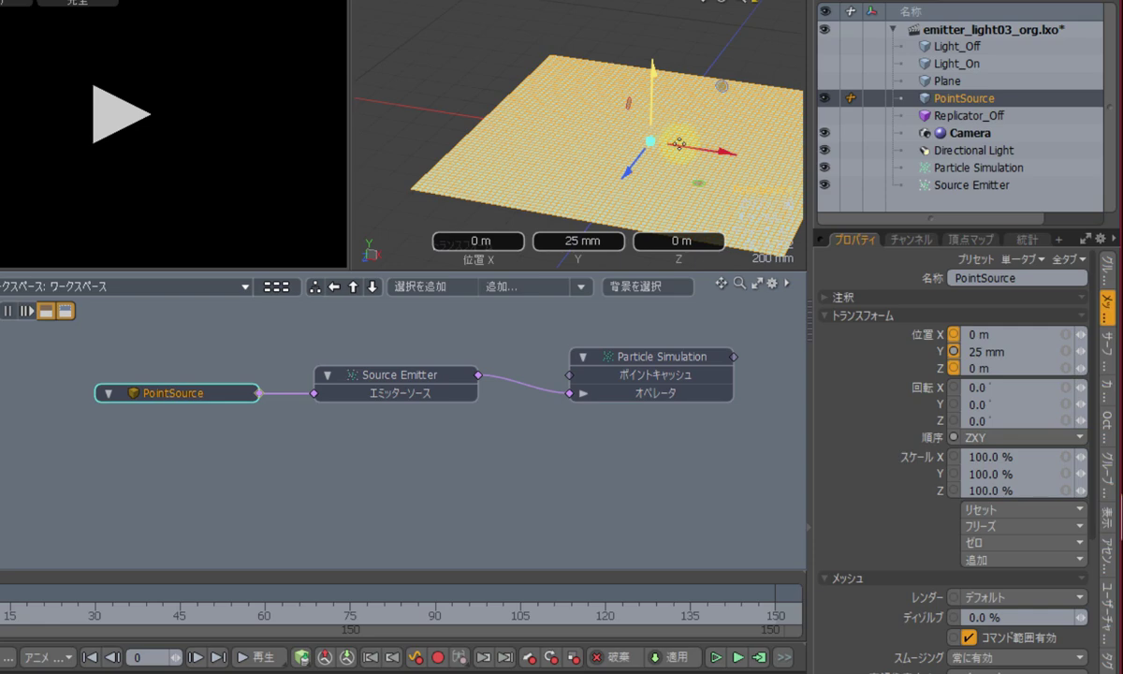
left_click(977, 351)
type("50")
key("Return")
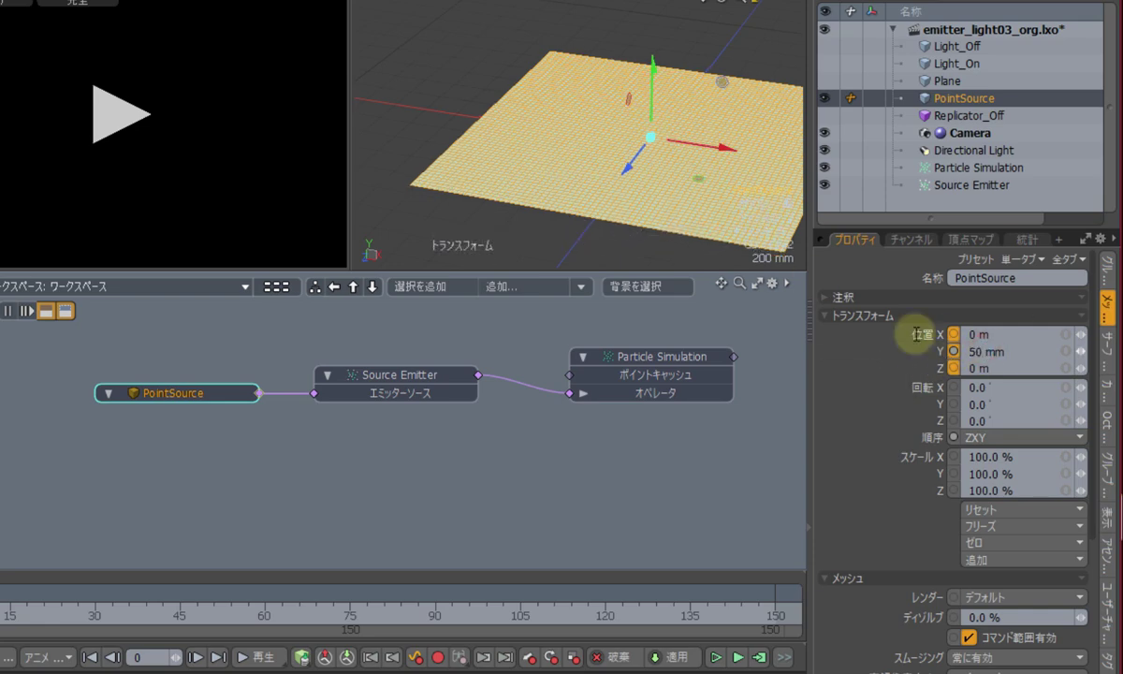
Step: Add a linear force (リニア) to the Particle Simulation
left_click_drag(668, 181, 725, 129, "alt")
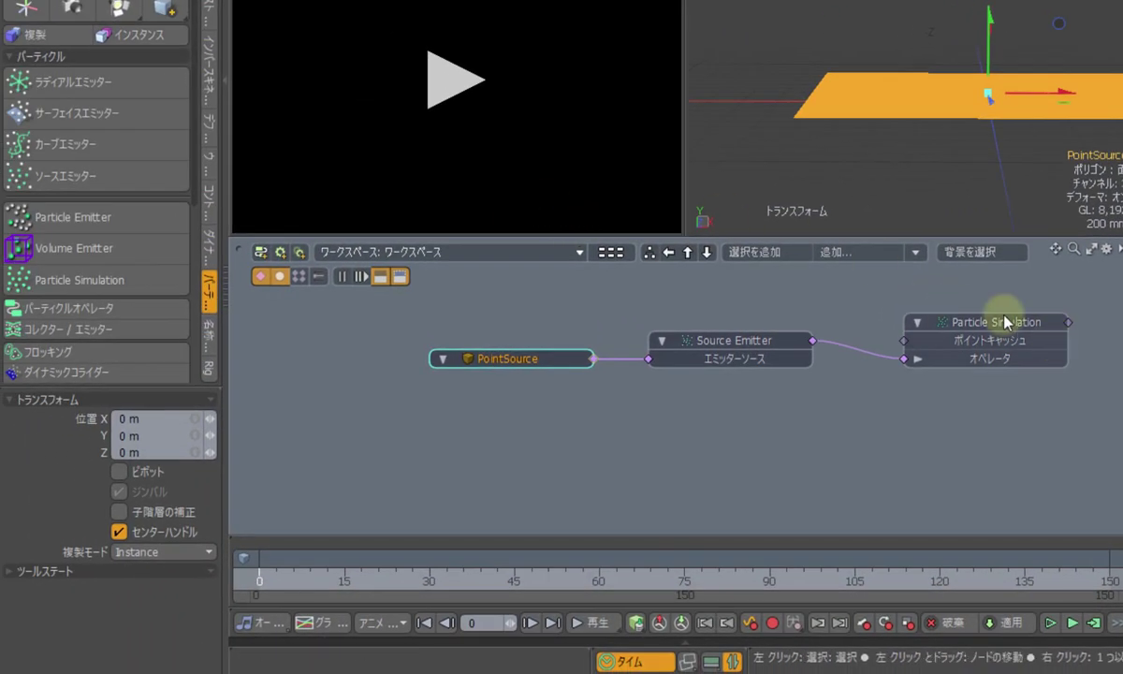
left_click(1009, 324)
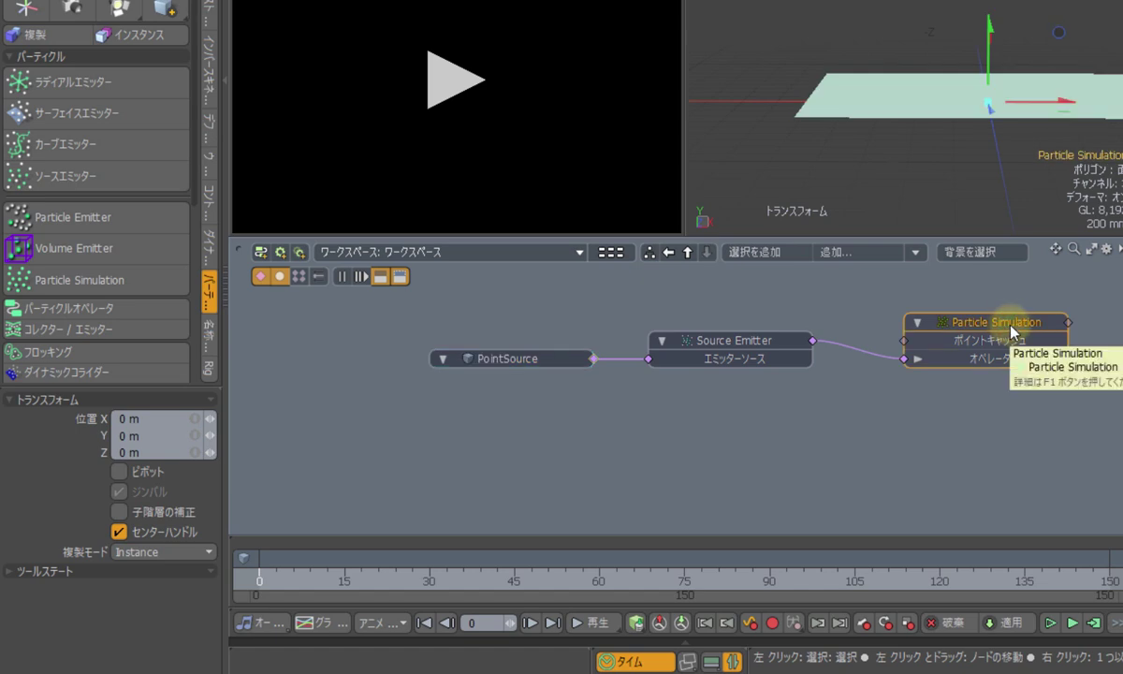
left_click(204, 401)
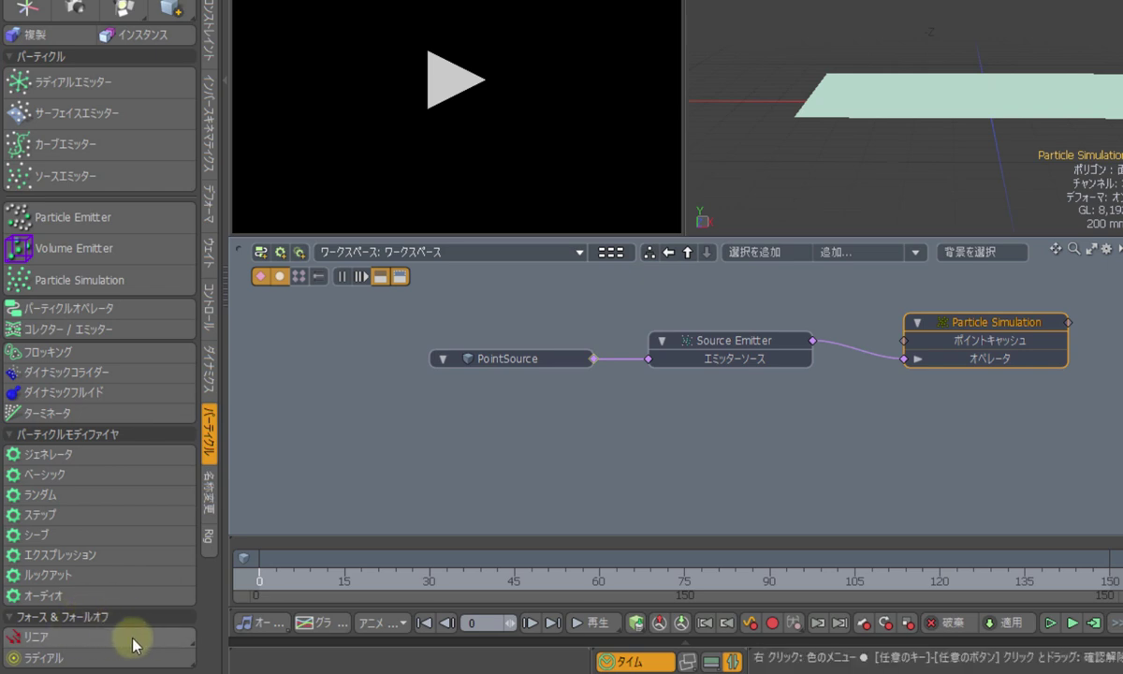
left_click(187, 644)
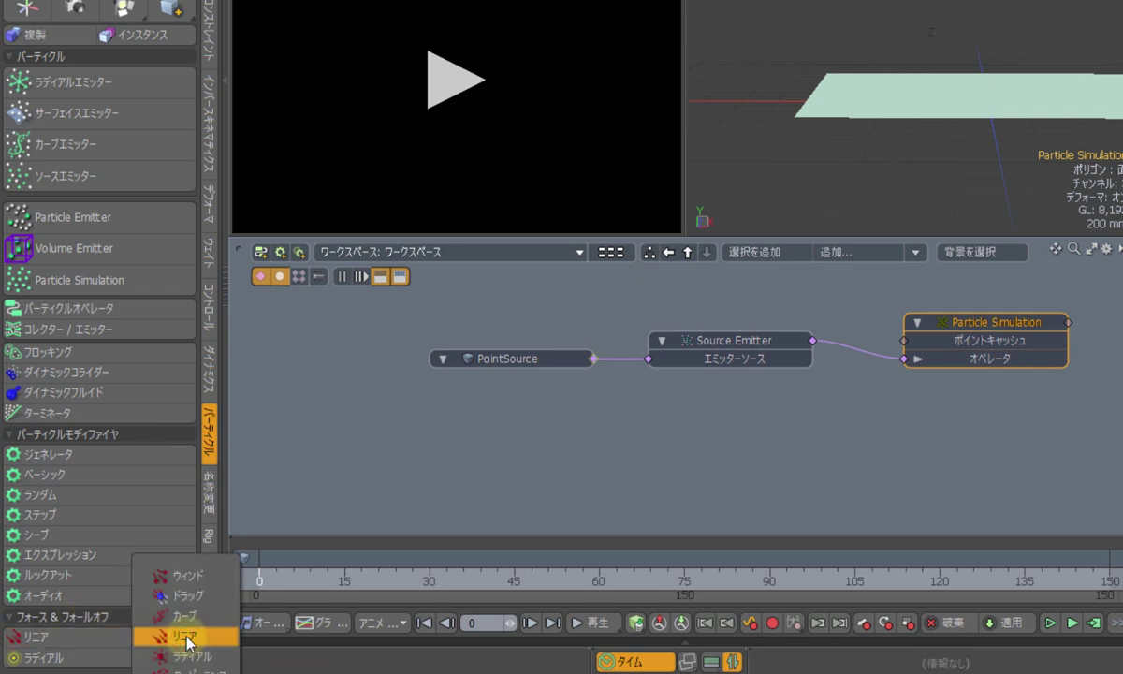
left_click(187, 637)
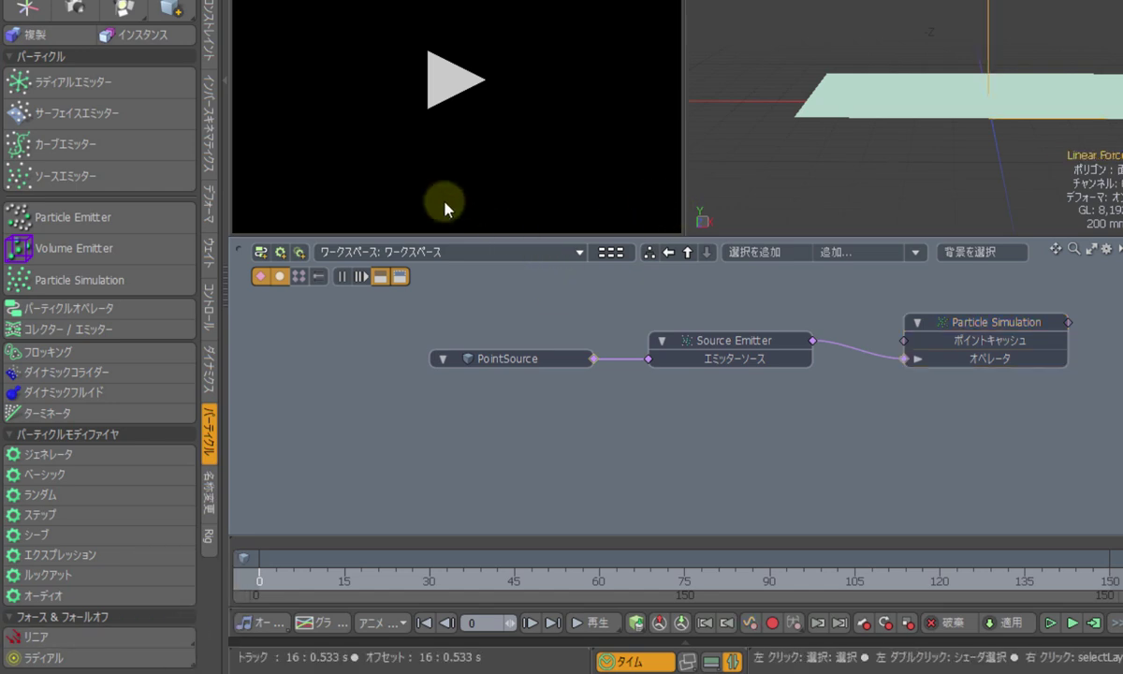
scroll(894, 67, "down", 2)
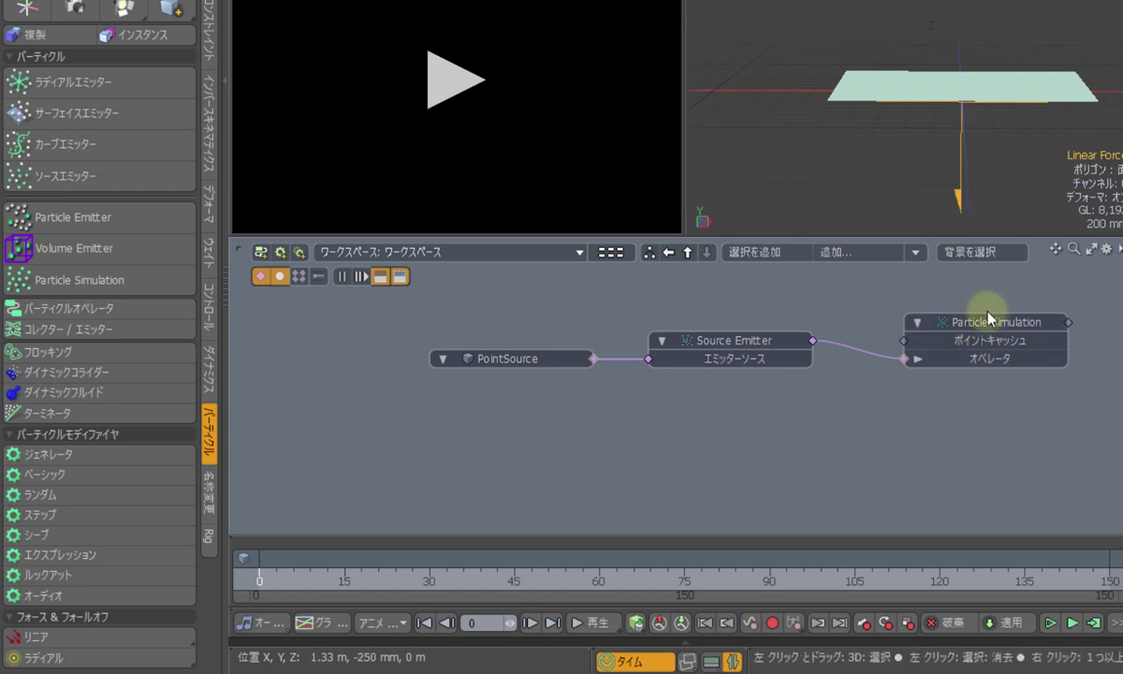
Step: Calculate the simulation with the linear force for frames 0 to 150, play it back, and return to frame 0
left_click(1092, 623)
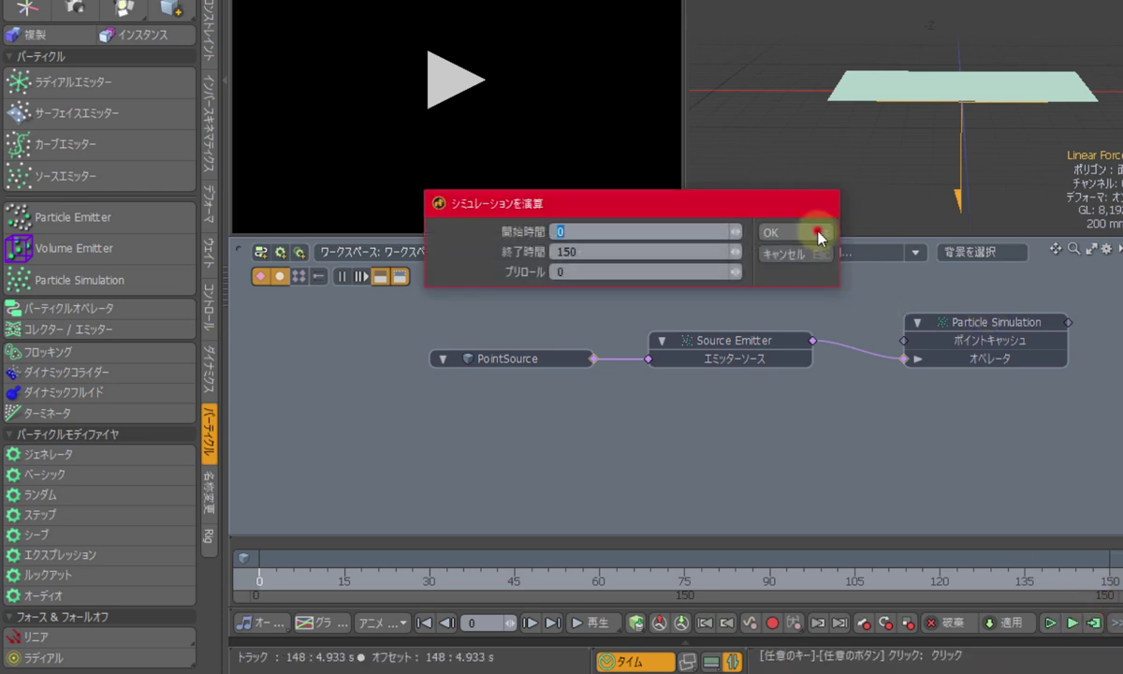
left_click(818, 234)
left_click(421, 623)
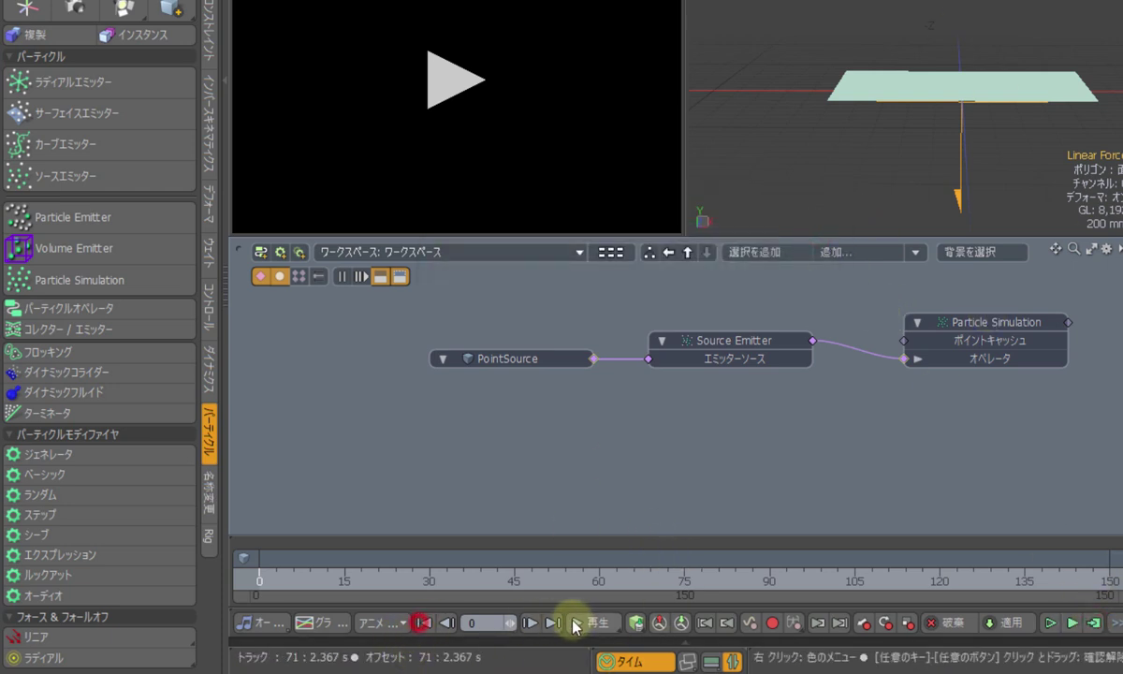
left_click(582, 623)
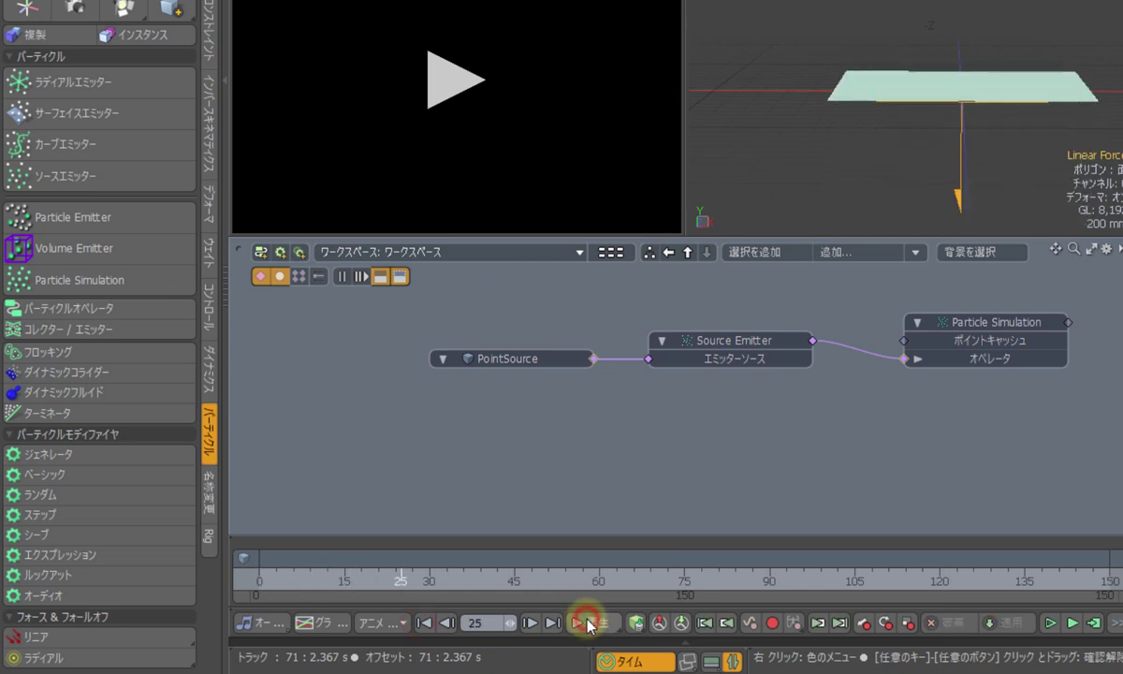
left_click_drag(379, 576, 248, 548)
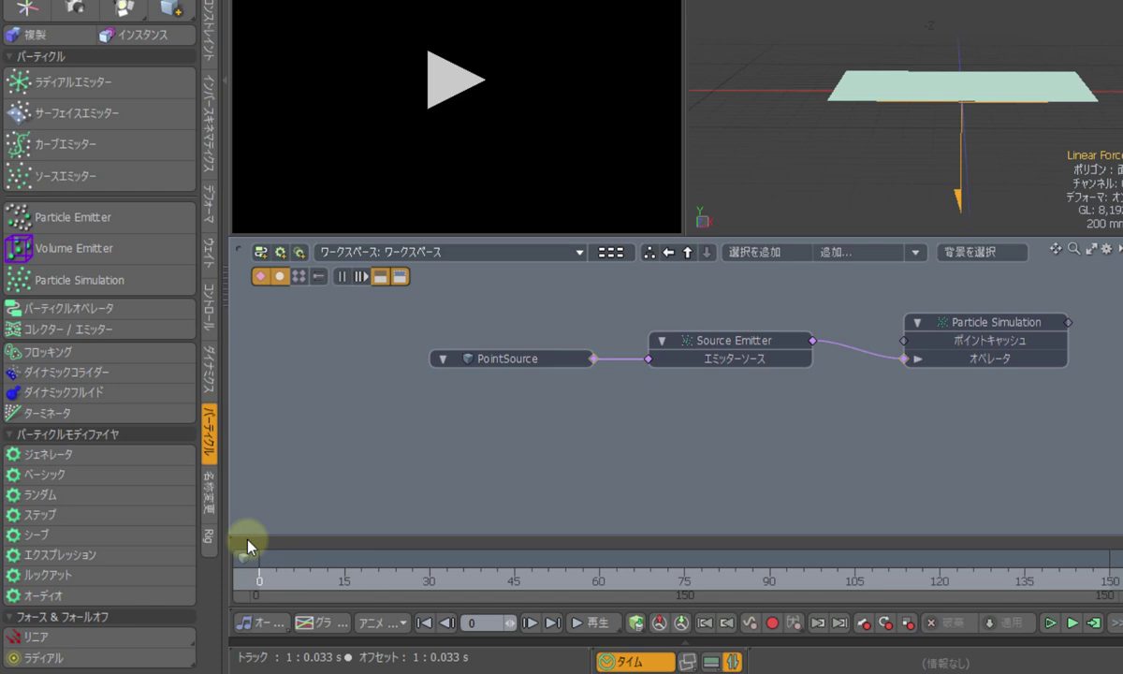
Step: Reveal the Linear Force node linked to the Particle Simulation and connect a new Radial Falloff to its falloff (フォールオフ) input
left_click(908, 356)
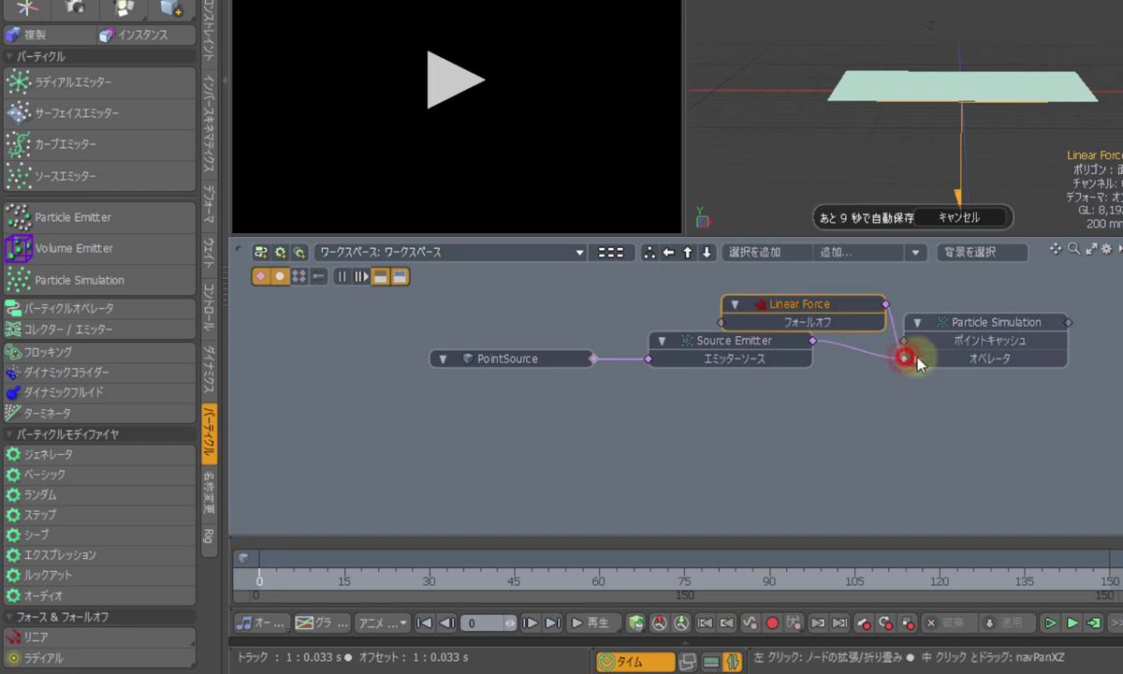
left_click_drag(815, 298, 760, 305)
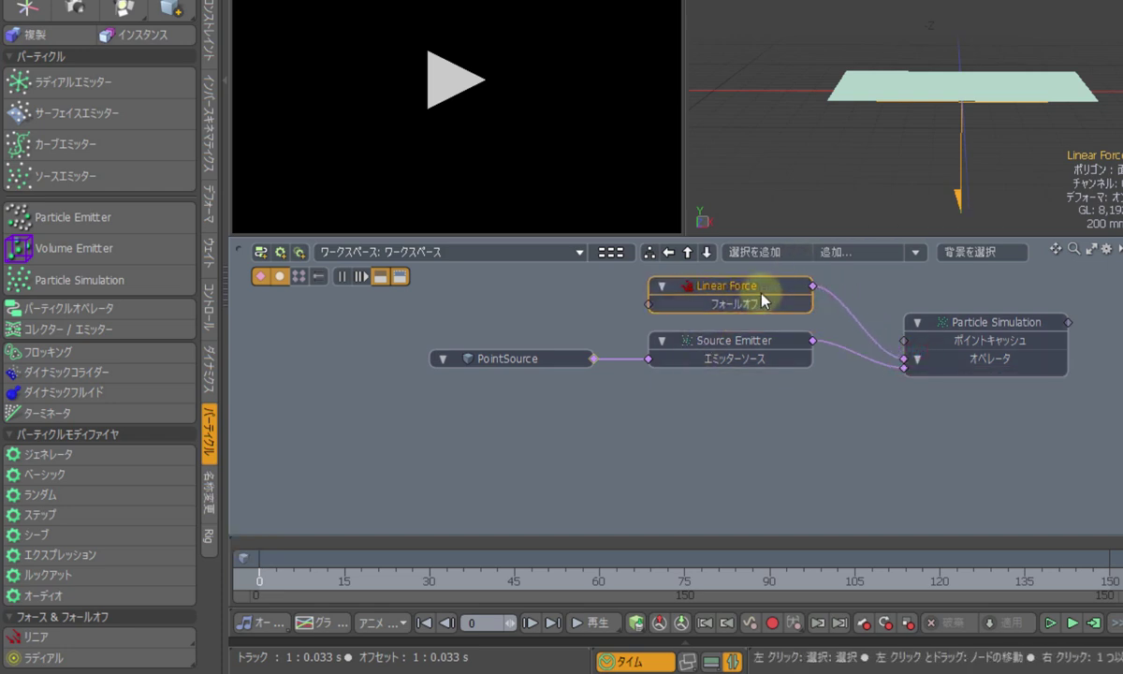
left_click(14, 660)
left_click_drag(14, 660, 652, 304)
middle_click_drag(739, 426, 739, 506)
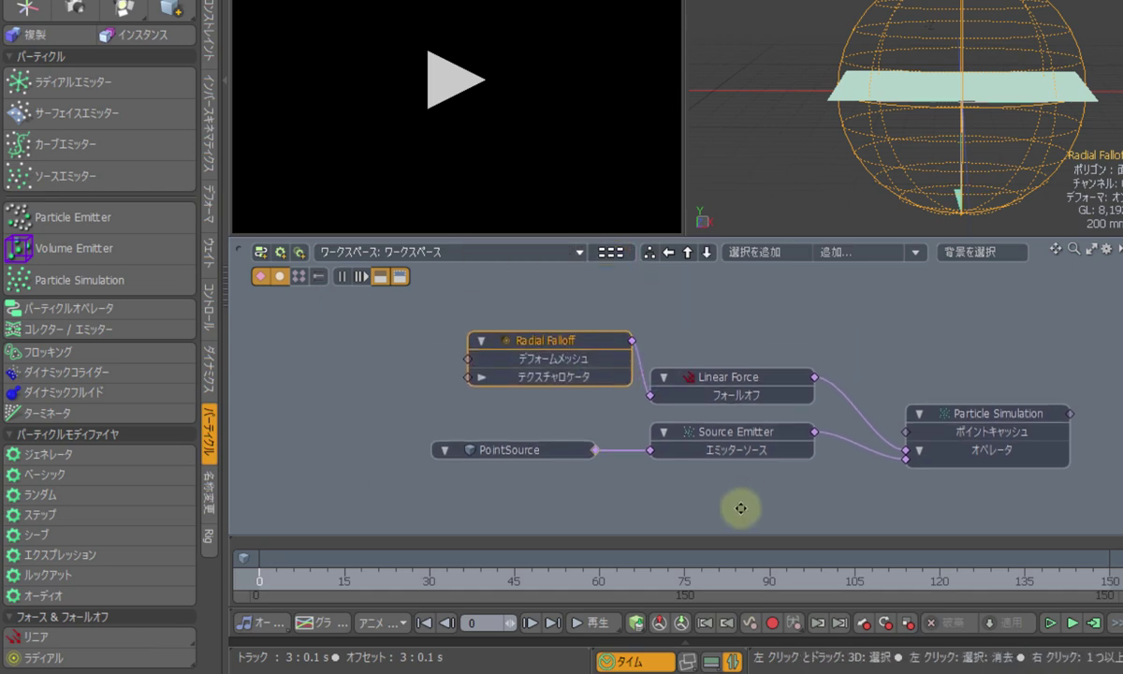
left_click_drag(506, 343, 470, 362)
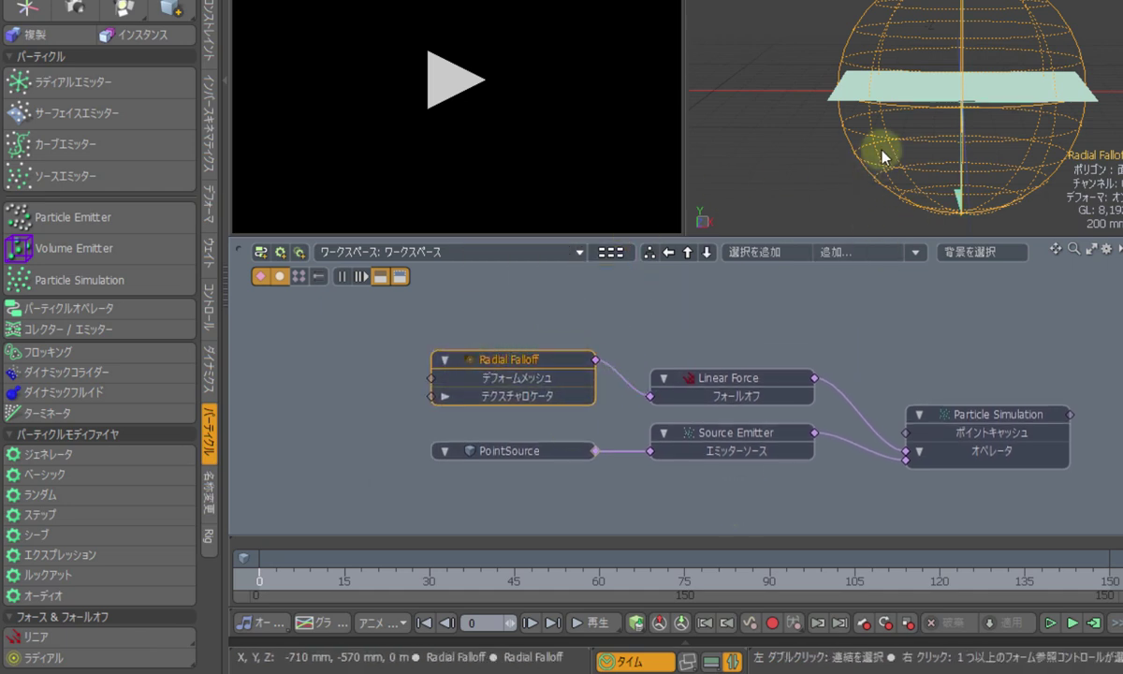
Step: Set the Radial Falloff's radius (半径) to 200 mm in X, Y and Z
left_click_drag(936, 14, 917, 78, "alt")
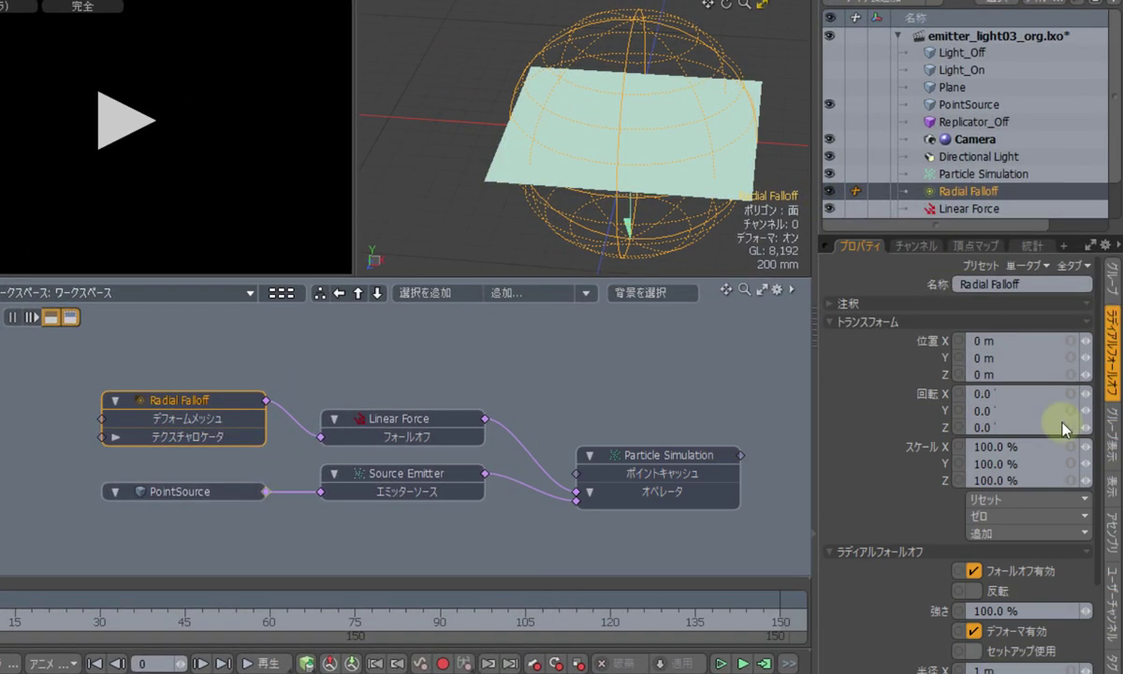
scroll(973, 440, "down", 3)
left_click(974, 440)
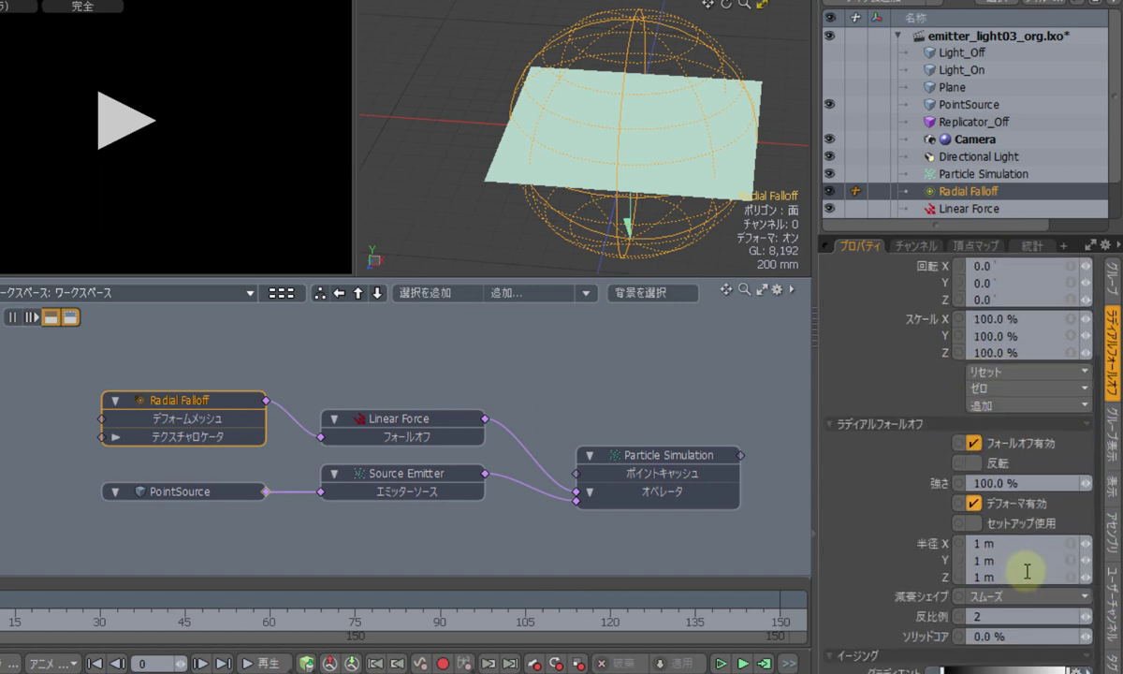
left_click_drag(1076, 545, 1074, 543)
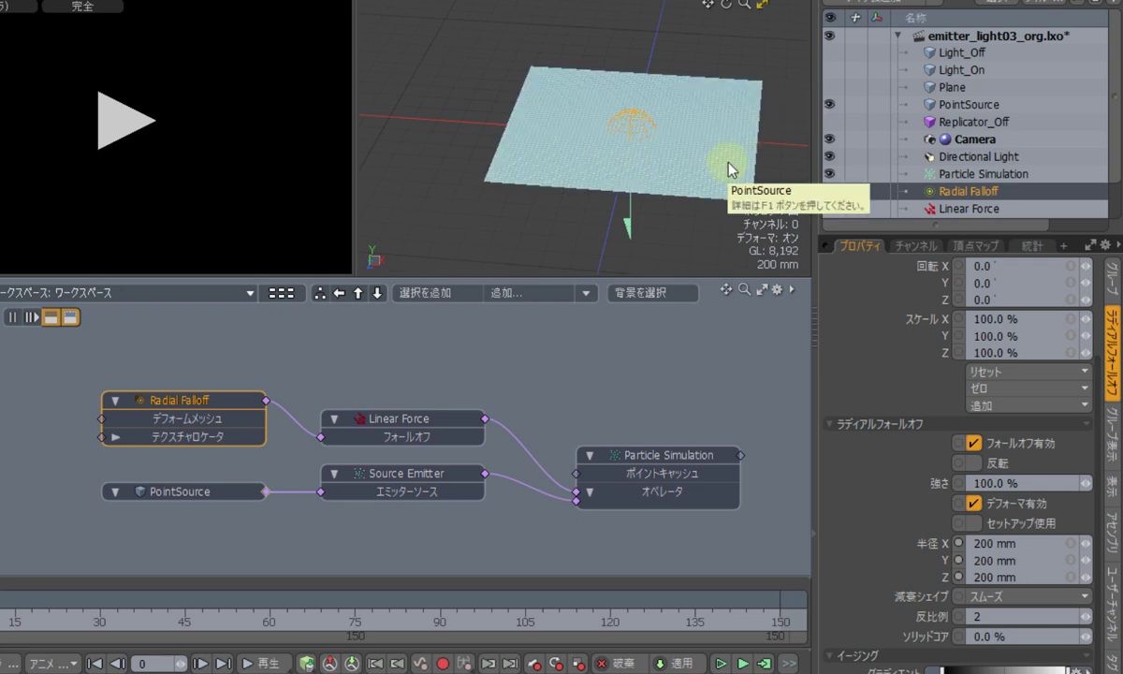
Step: Place the Radial Falloff outside the PointSource plane at frame 0, and move it about 1.86 m in X and 130 mm in Z at frame 30
key("y")
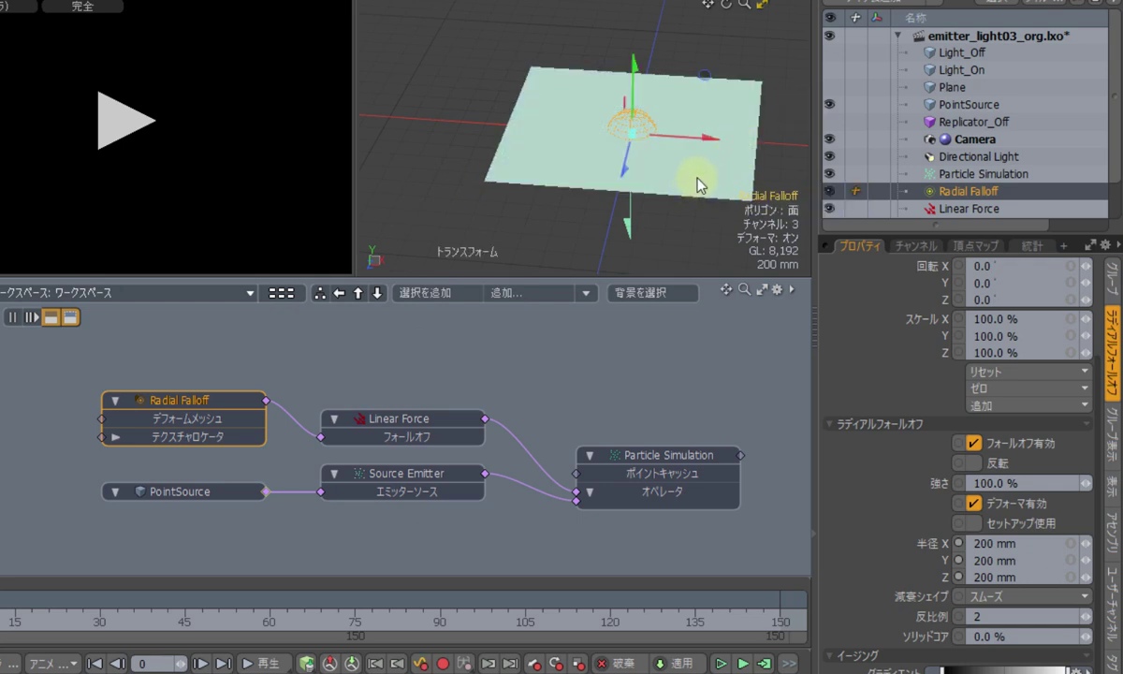
left_click_drag(604, 127, 539, 124, "alt")
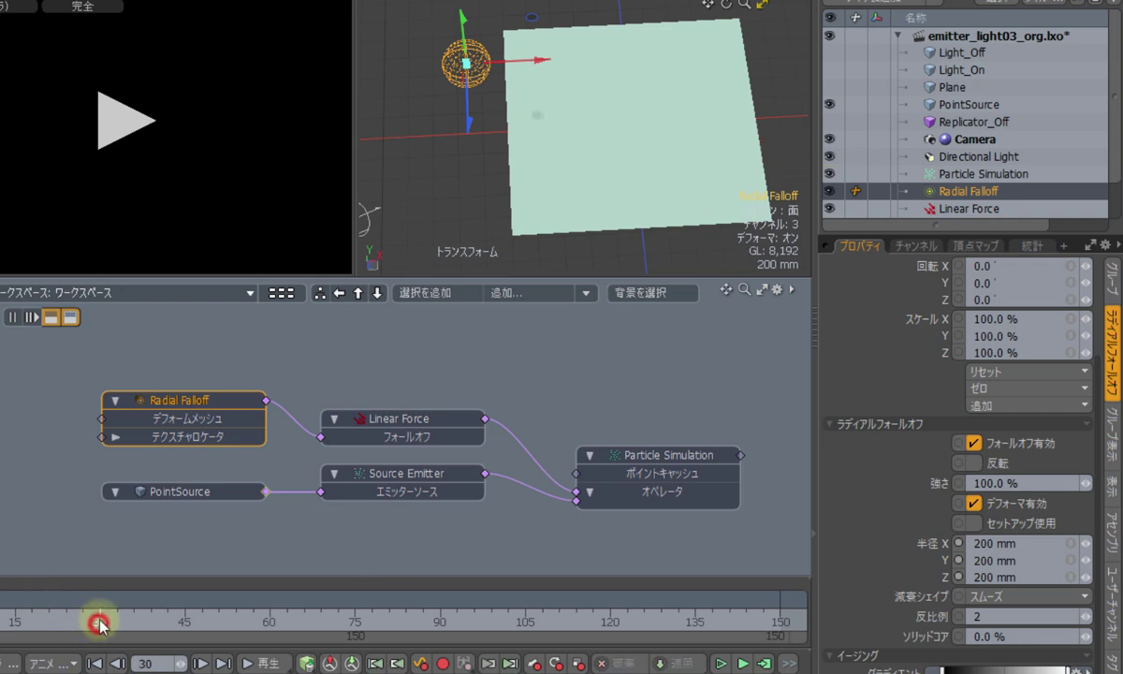
left_click_drag(538, 122, 722, 111)
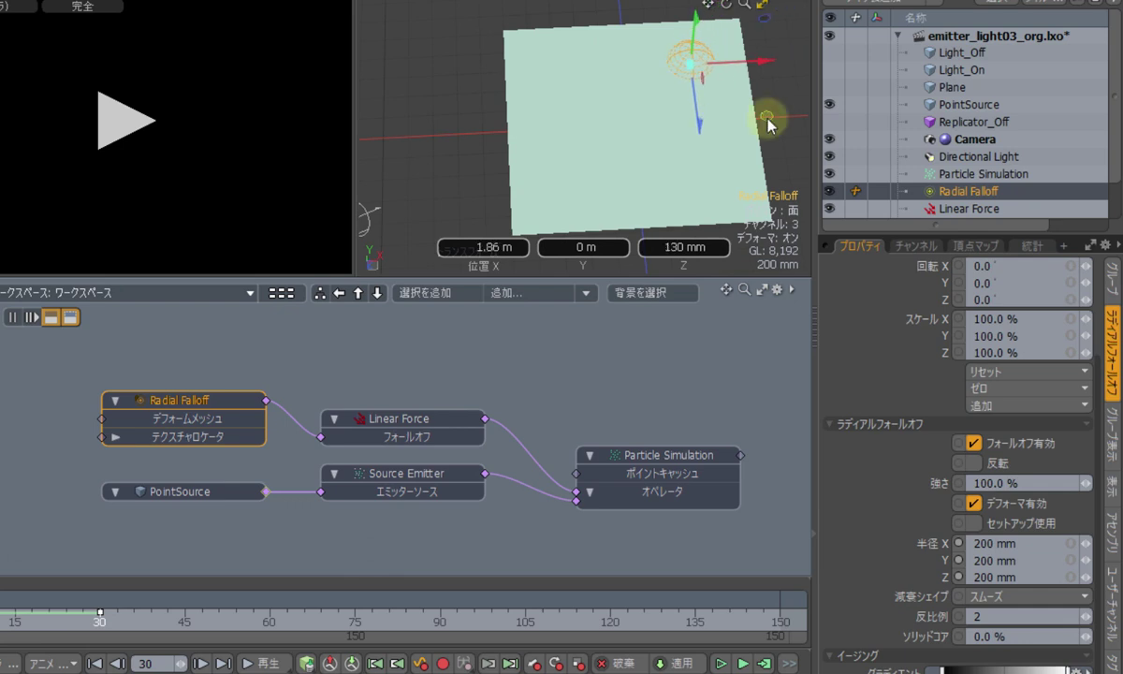
Step: Keyframe the Radial Falloff moved about -980 mm in X and 990 mm in Z at frame 60, and 1.05 m and -220 mm at frame 90
left_click(269, 618)
left_click_drag(756, 133, 647, 240)
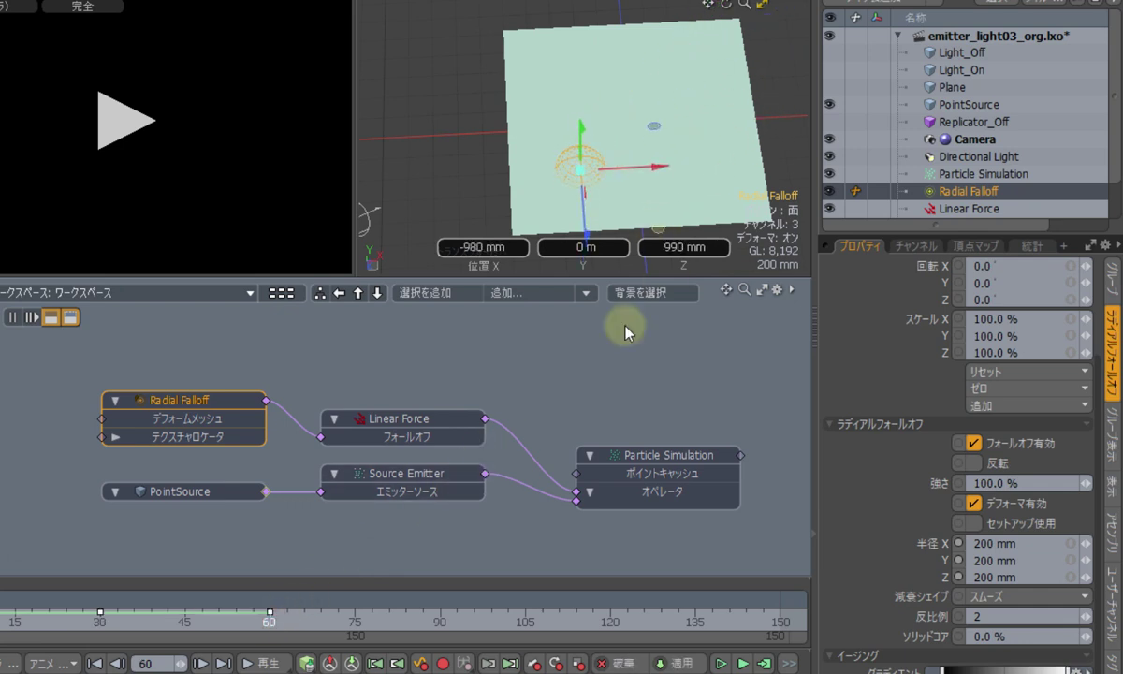
left_click(439, 616)
left_click_drag(666, 239, 744, 187)
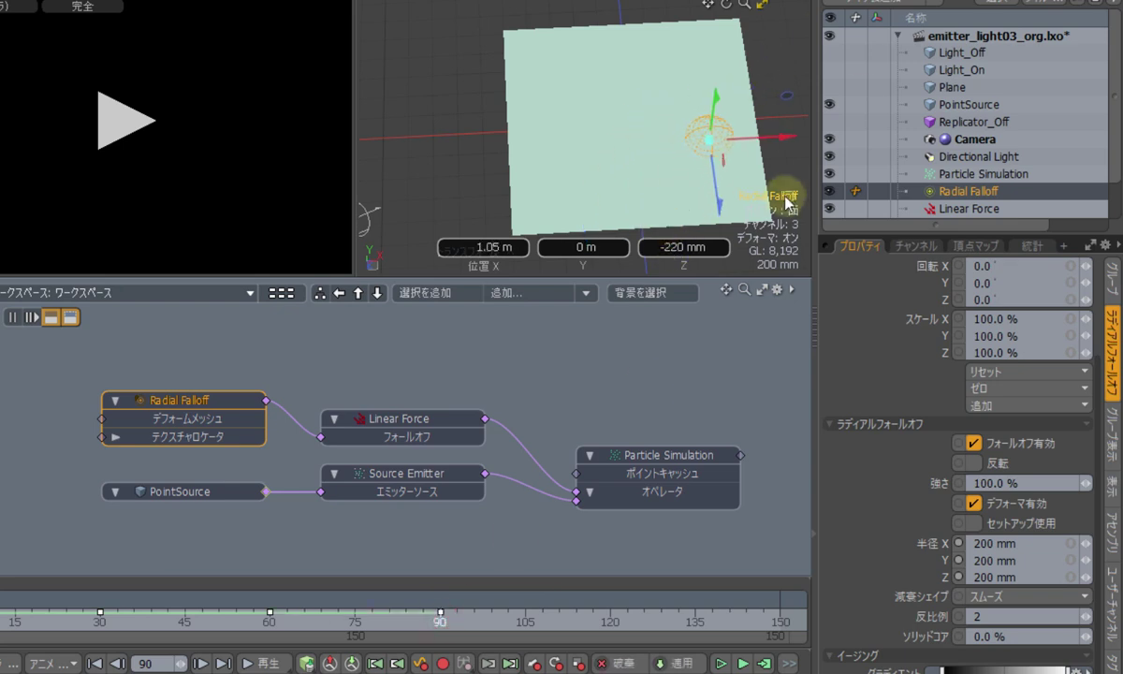
Step: Keyframe the Radial Falloff moved toward the plane's near edge at frame 120, and scrub back to frame 0
left_click(609, 618)
left_click_drag(797, 208, 779, 272)
left_click_drag(378, 619, 2, 562)
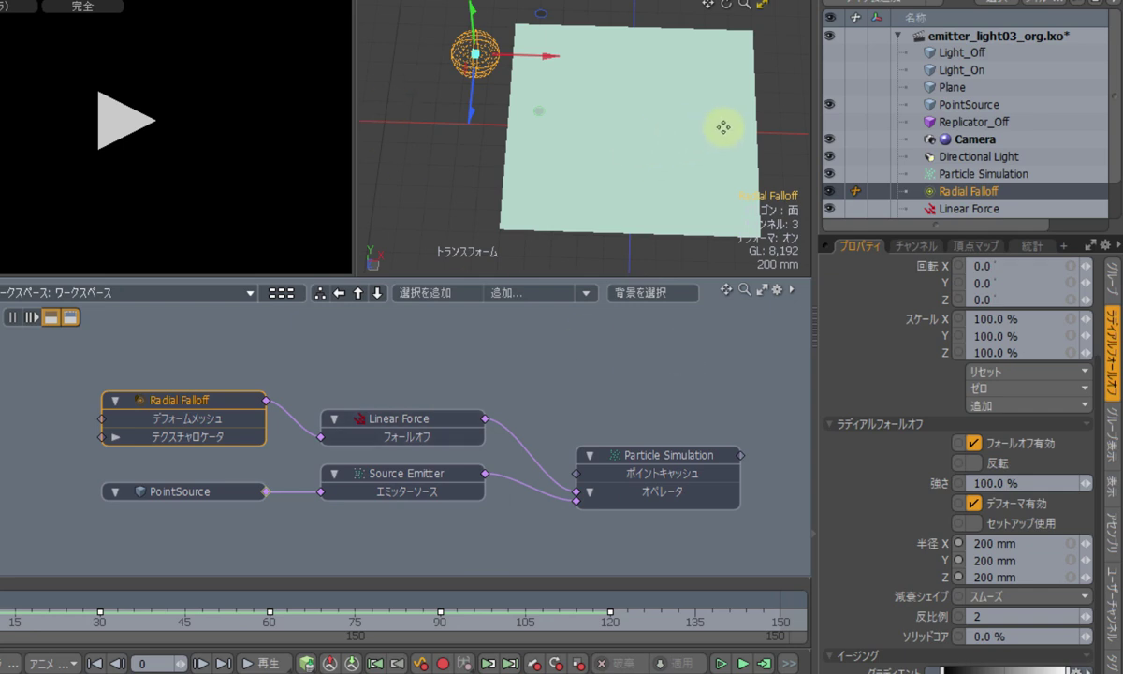
Step: Set the Radial Falloff's solid core (ソリッドコア) to 100% and recalculate the particle simulation
key("q")
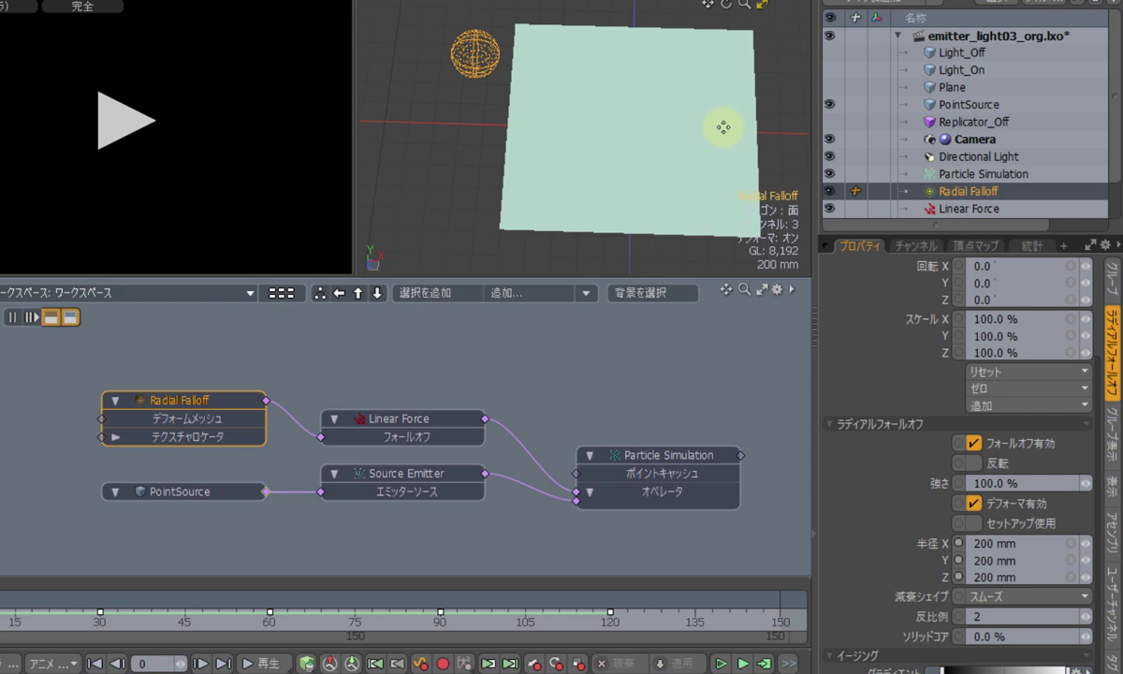
left_click(1023, 642)
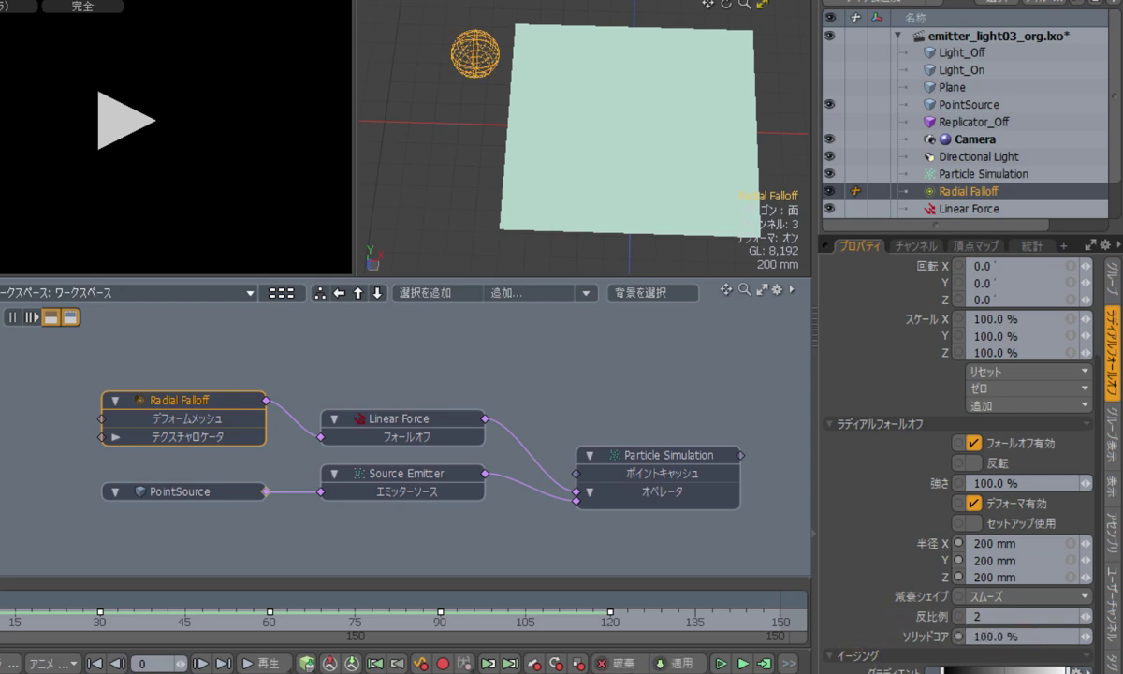
left_click(765, 663)
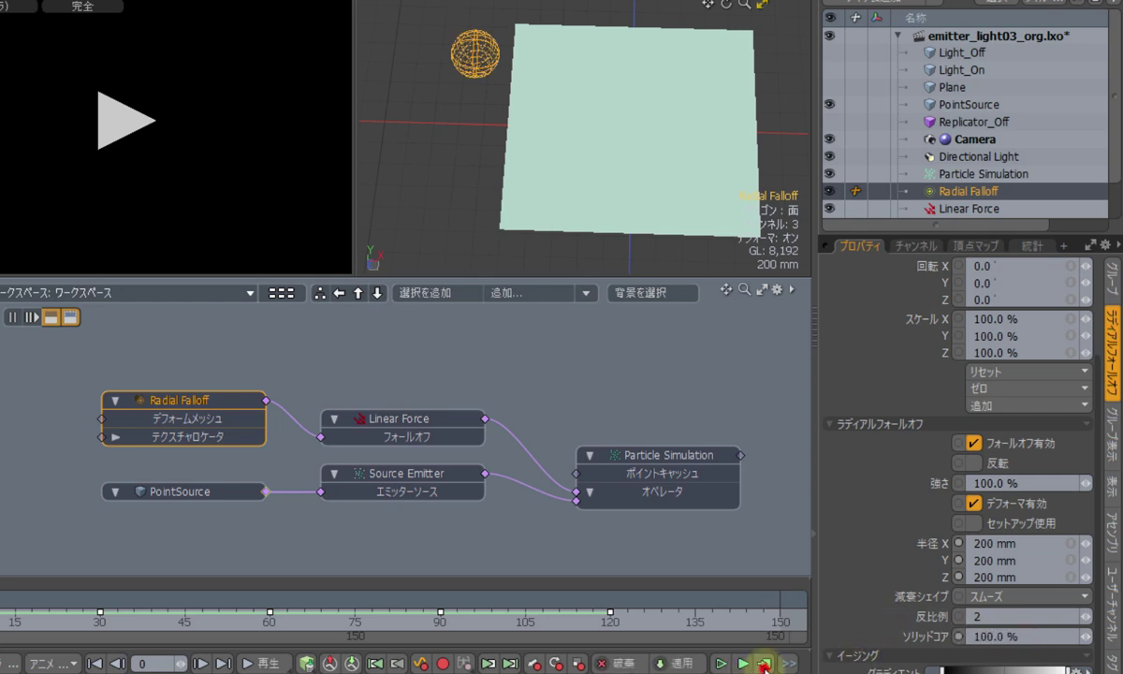
left_click(459, 274)
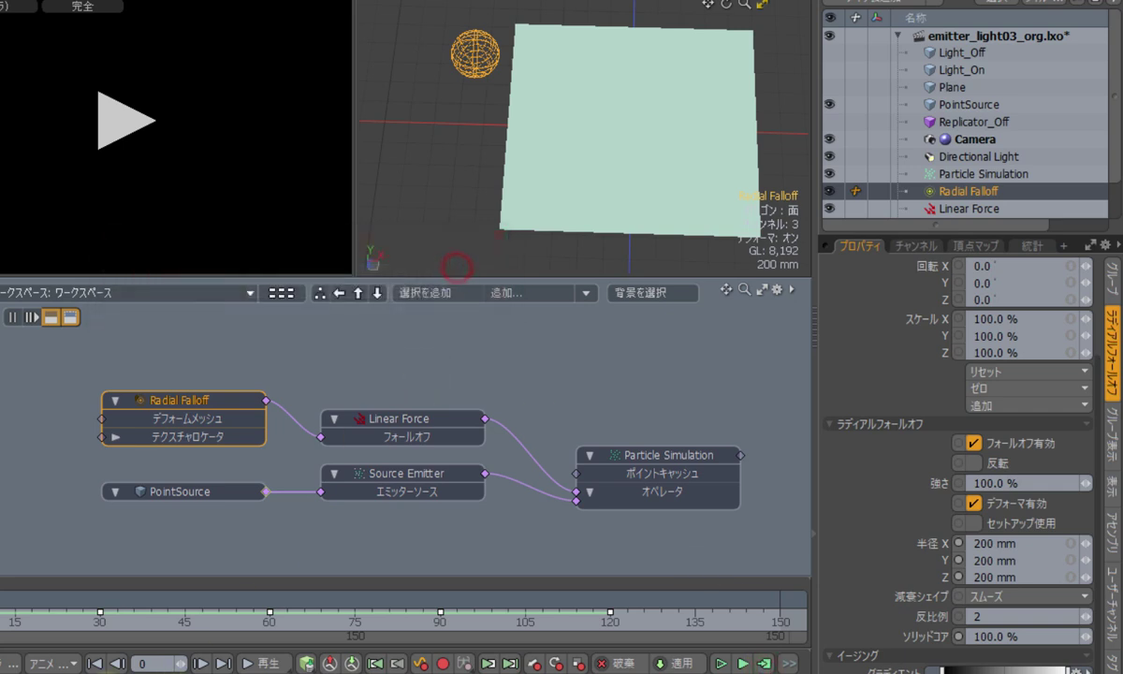
Step: Play the simulation from the first frame and watch from an angle how the falloff pushes particles out of the plane
left_click(95, 665)
left_click(254, 663)
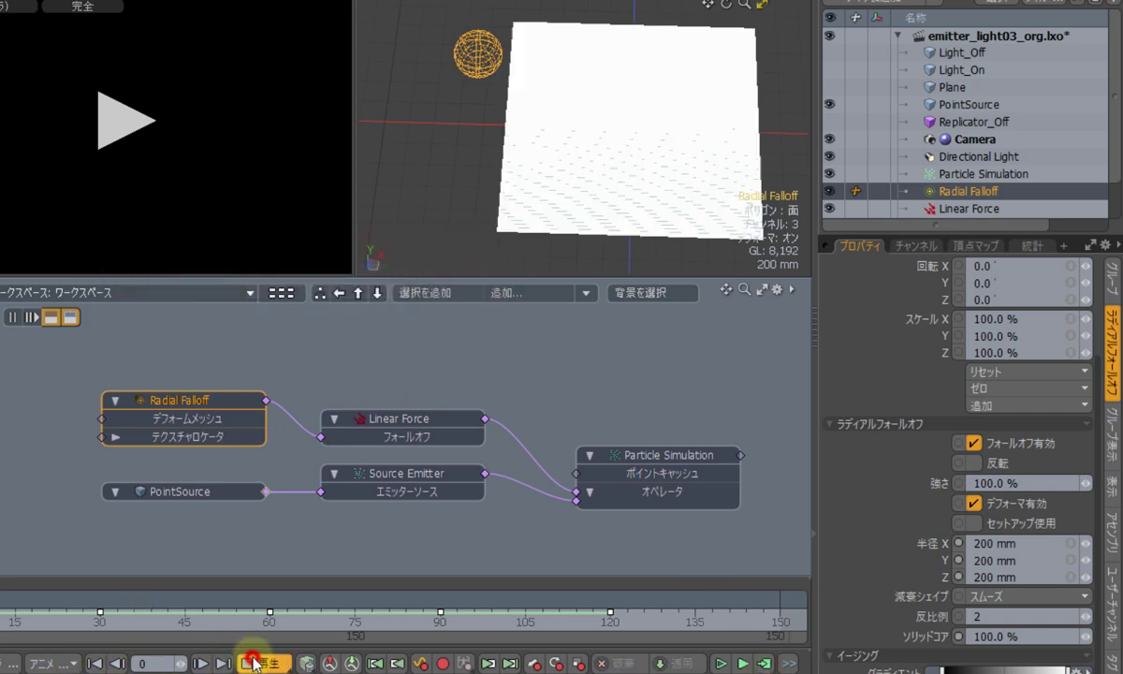
left_click_drag(591, 242, 649, 145, "alt")
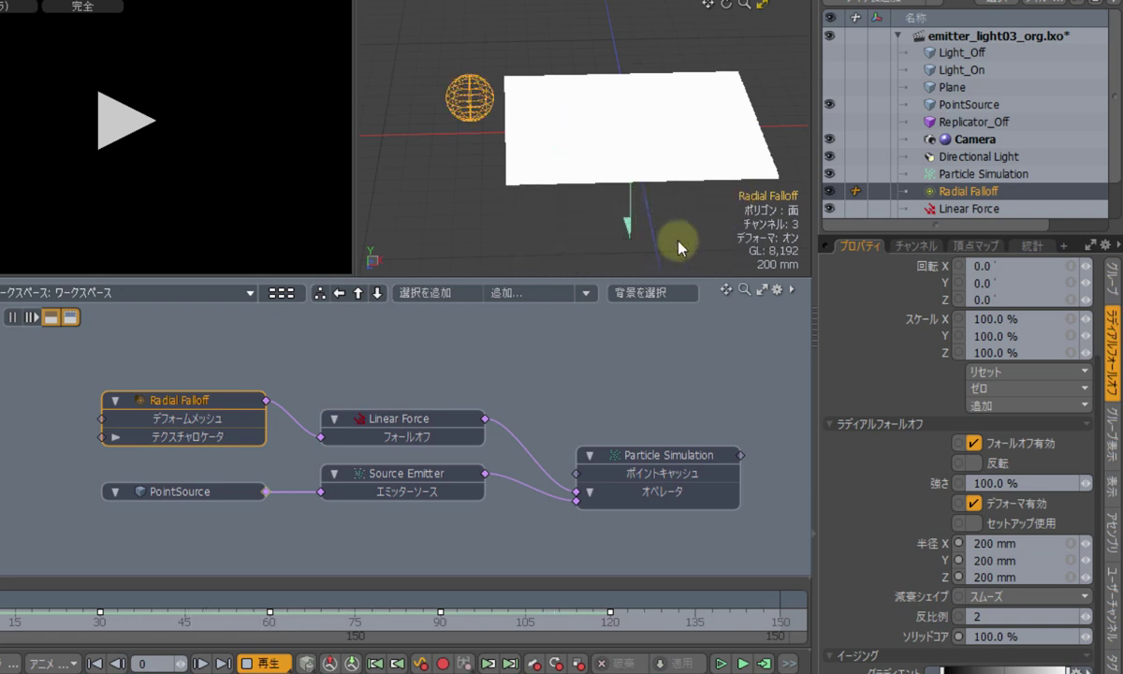
left_click_drag(568, 157, 581, 183, "alt")
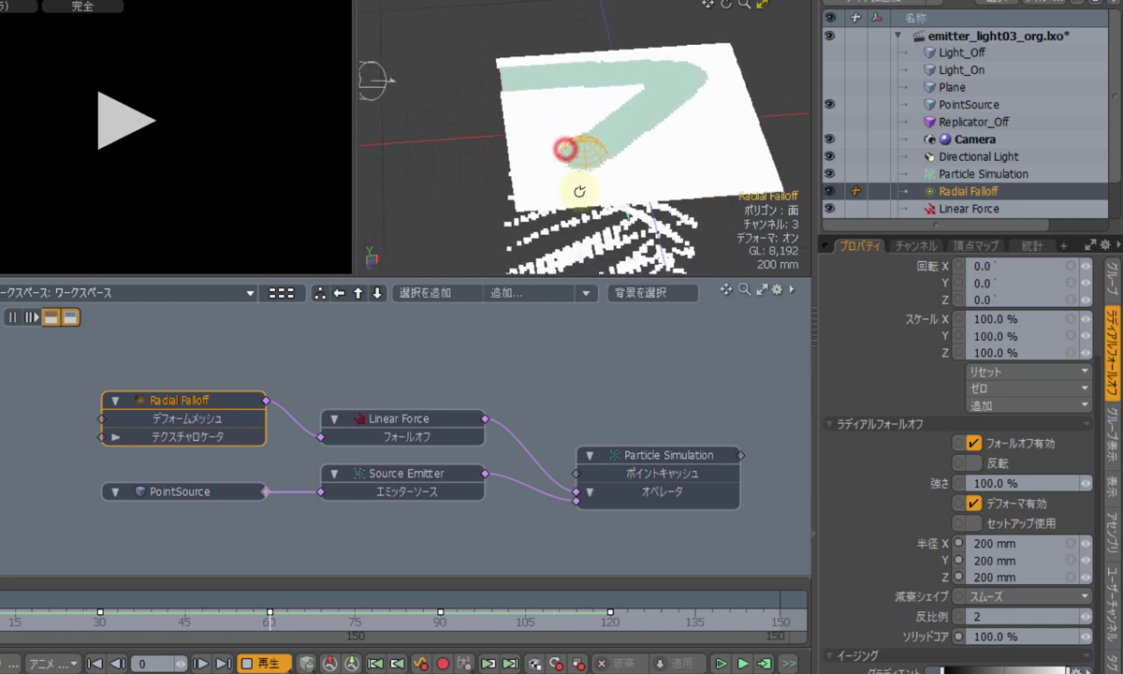
left_click(256, 664)
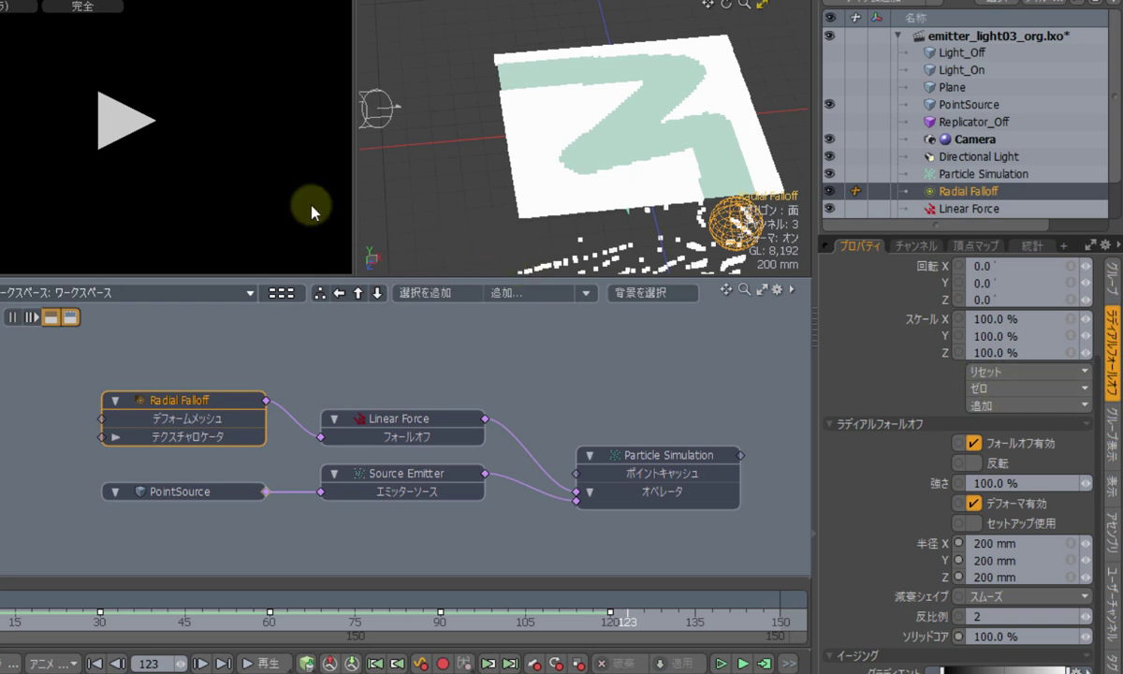
Step: Make the Plane mesh visible and turn it into a static (スタティック) rigid body
left_click(840, 87)
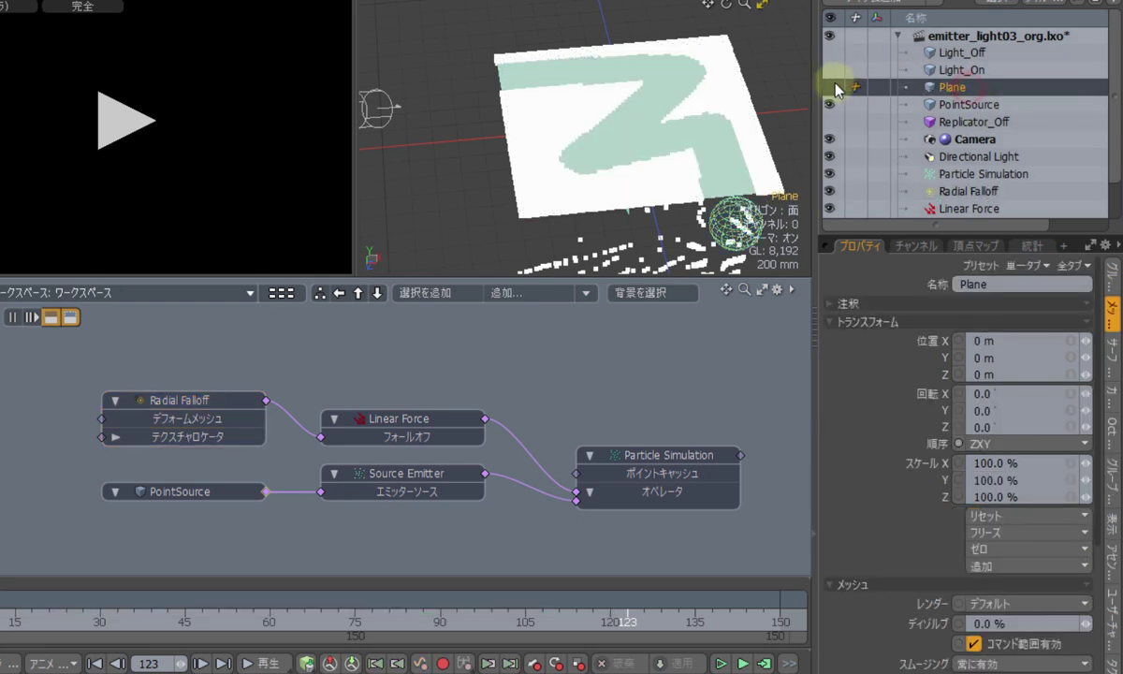
mouse_move(469, 173)
left_mouse_down("alt")
mouse_move(472, 44)
mouse_move(457, 95)
left_mouse_up("alt")
mouse_move(570, 105)
left_mouse_down("alt")
mouse_move(554, 120)
mouse_move(554, 104)
mouse_move(631, 92)
left_mouse_up("alt")
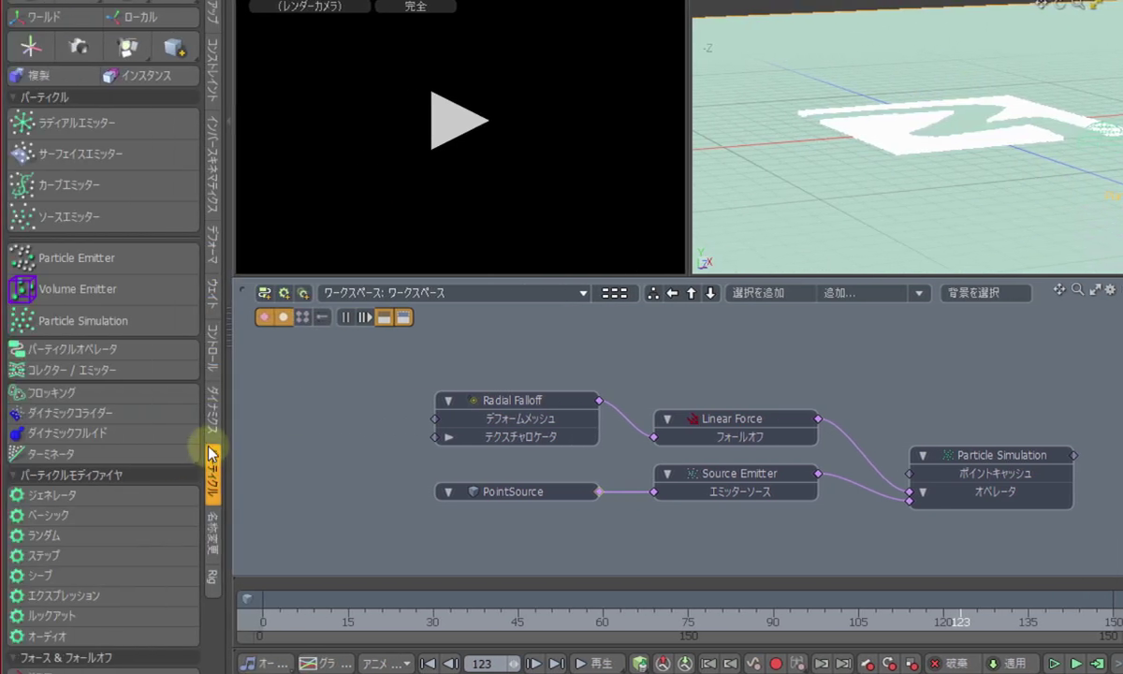
left_click(212, 421)
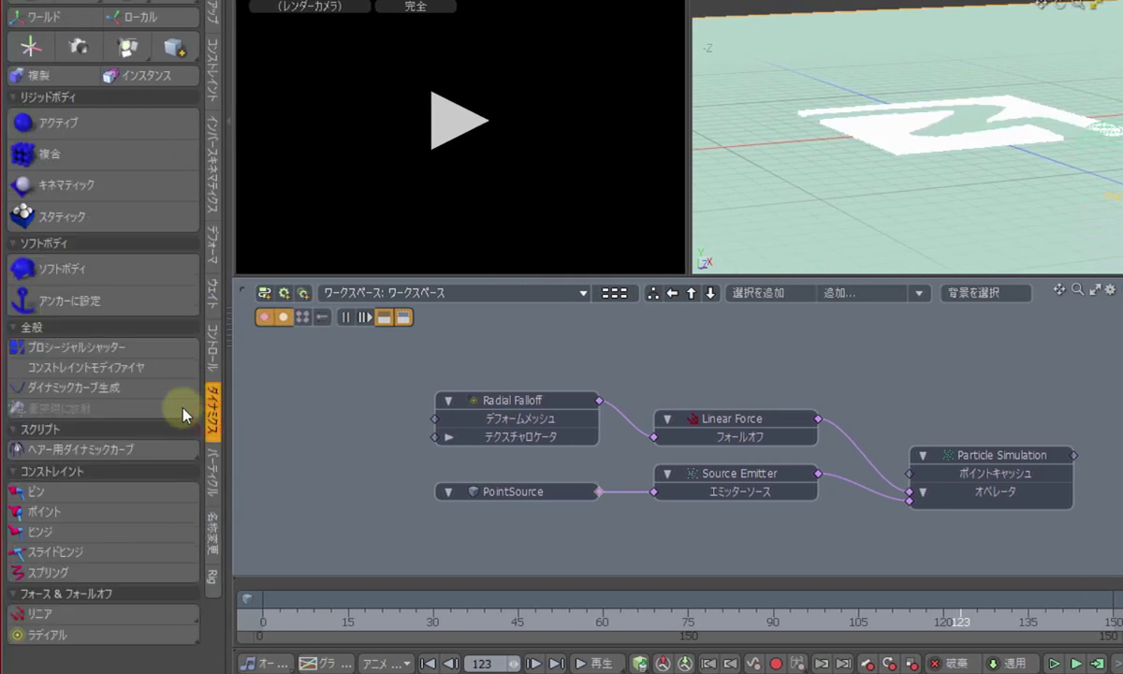
left_click(145, 219)
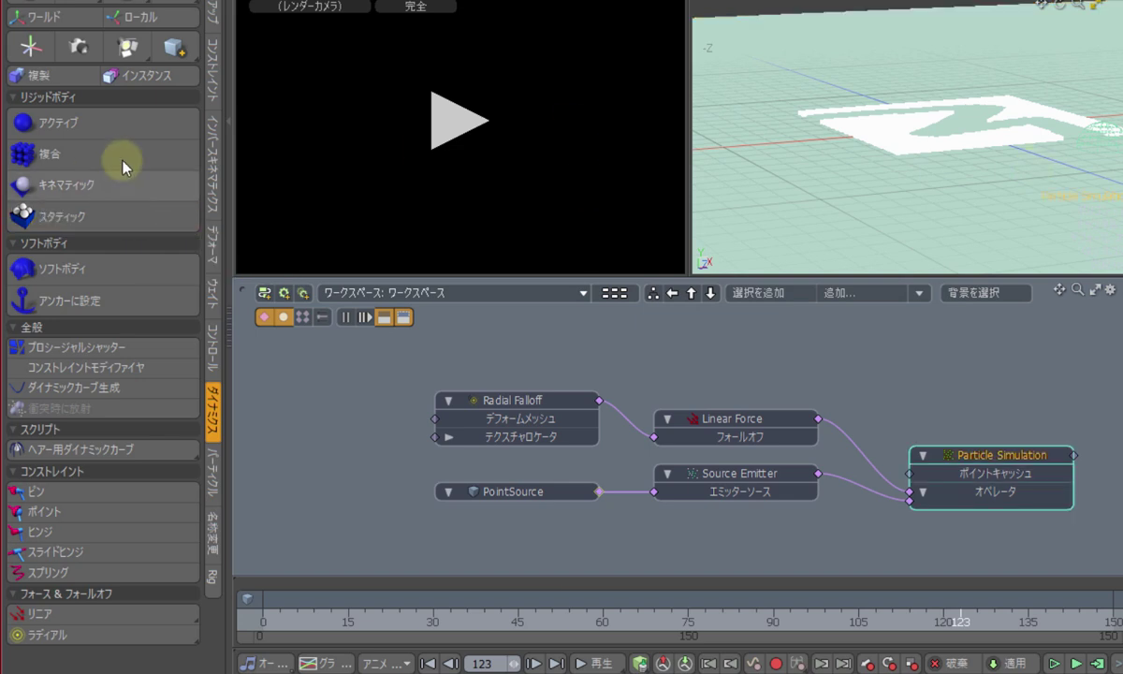
Step: Add a Dynamic Collider to the Particle Simulation and place its node above the Linear Force node in the schematic
left_click(215, 468)
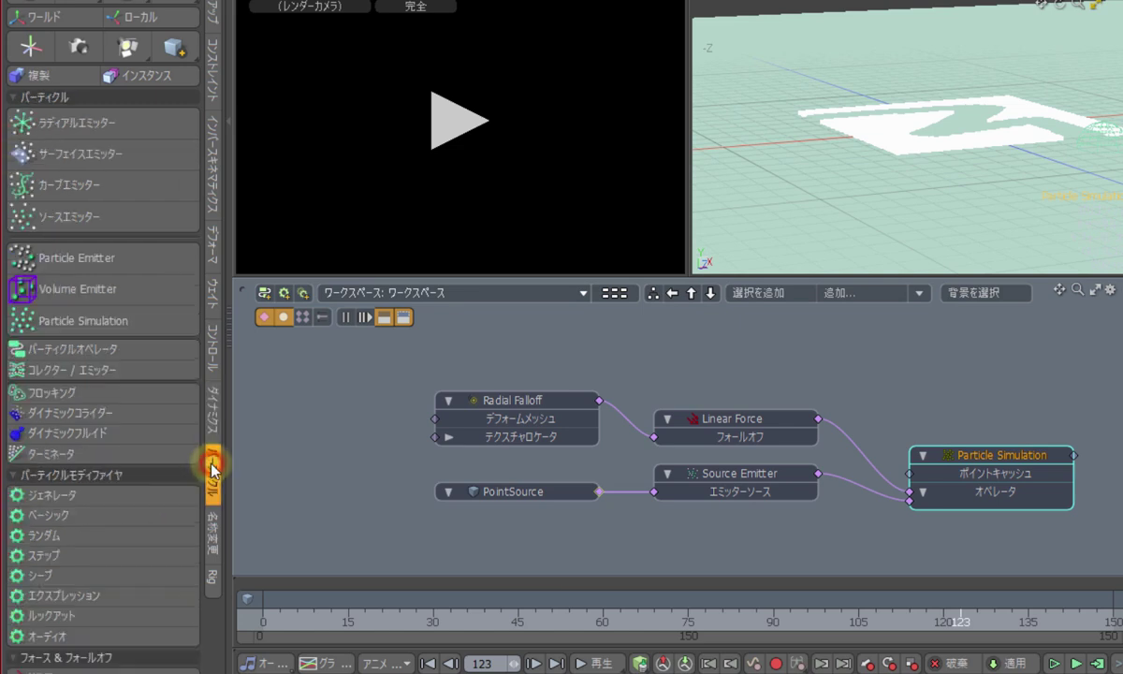
left_click(97, 413)
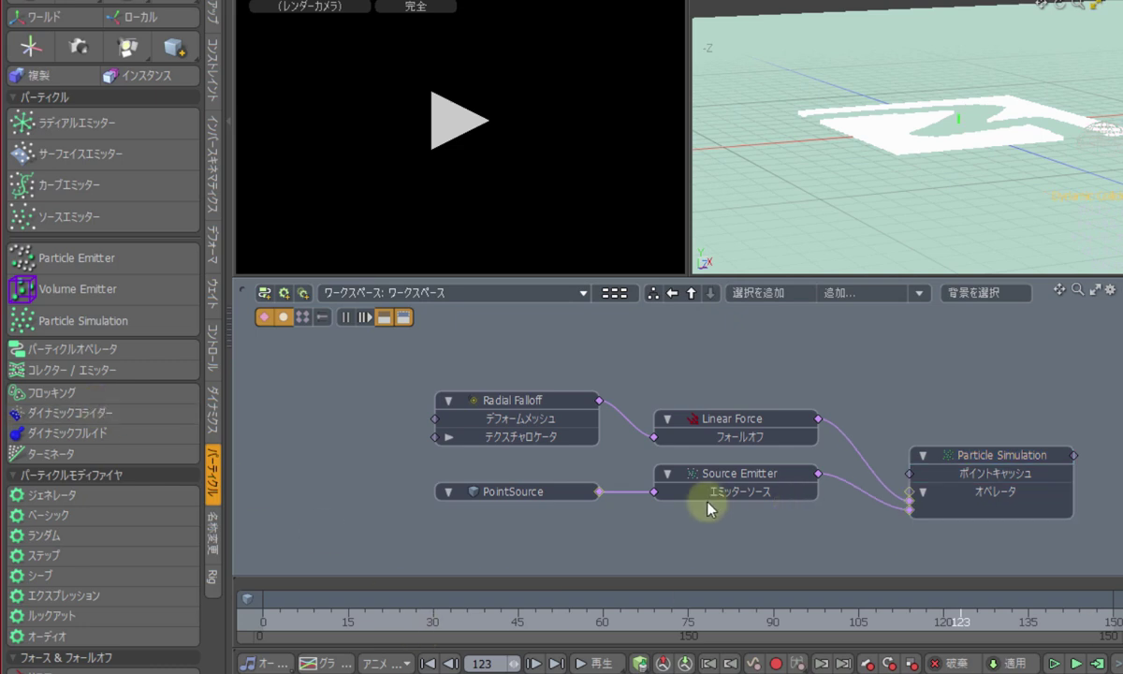
left_click_drag(913, 496, 748, 405)
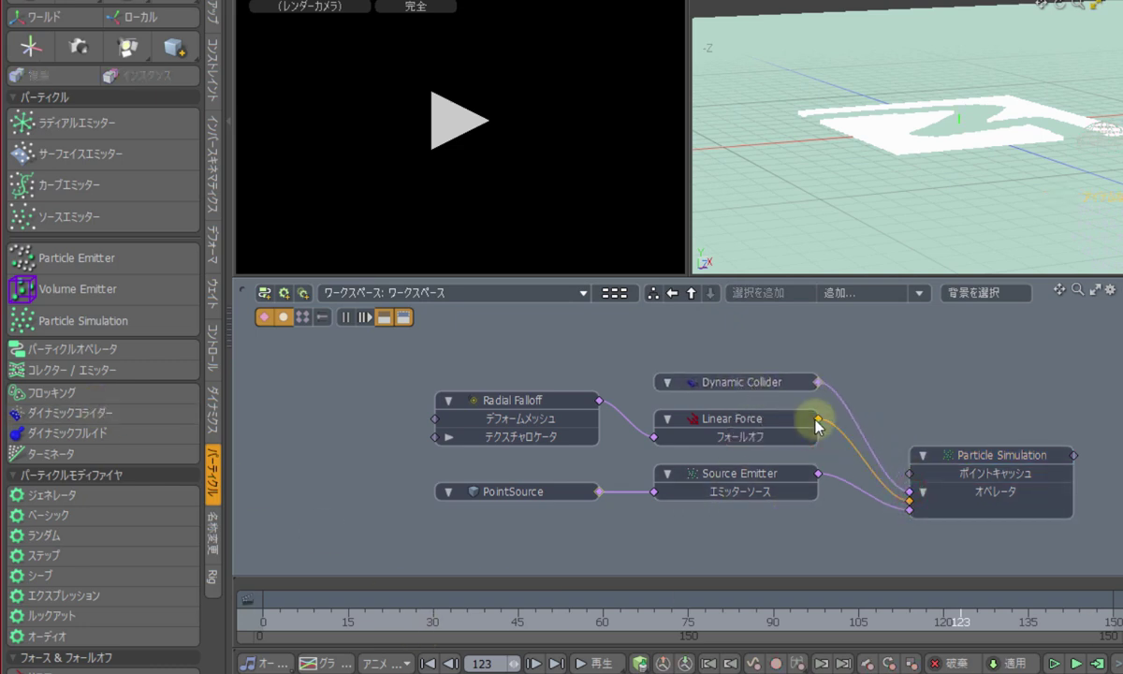
Step: Recalculate the simulation and play it from the first frame to check how particles collide with the Plane
left_click(1076, 662)
left_click(819, 281)
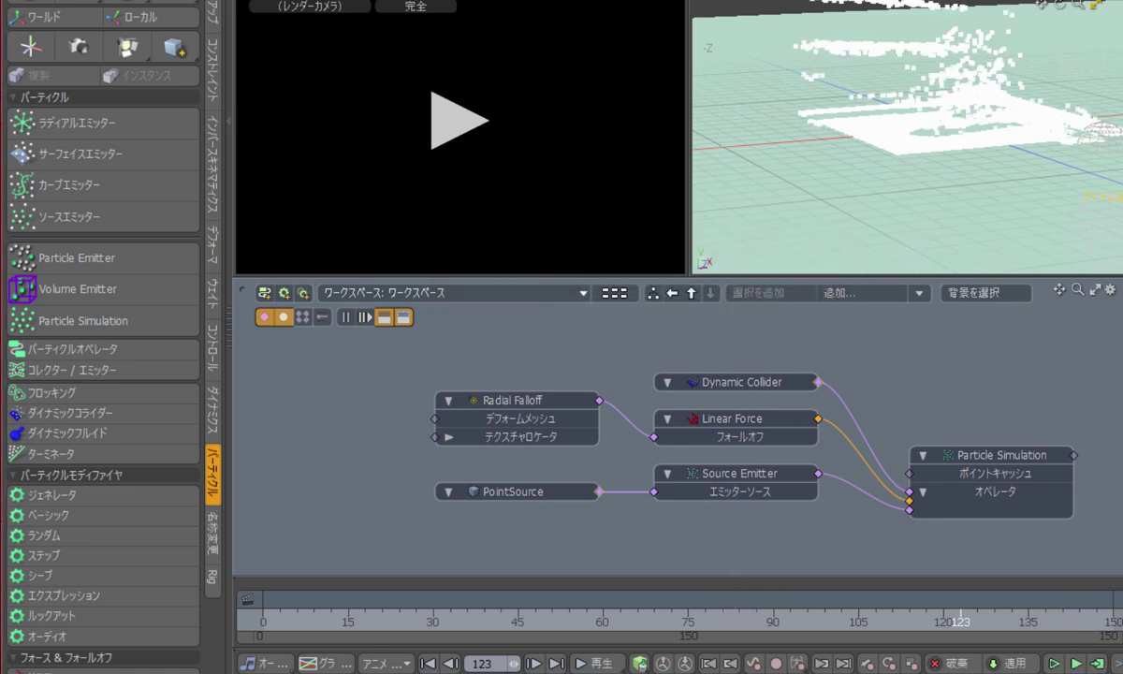
left_click(429, 662)
left_click(580, 663)
left_click_drag(1004, 185, 978, 145, "alt")
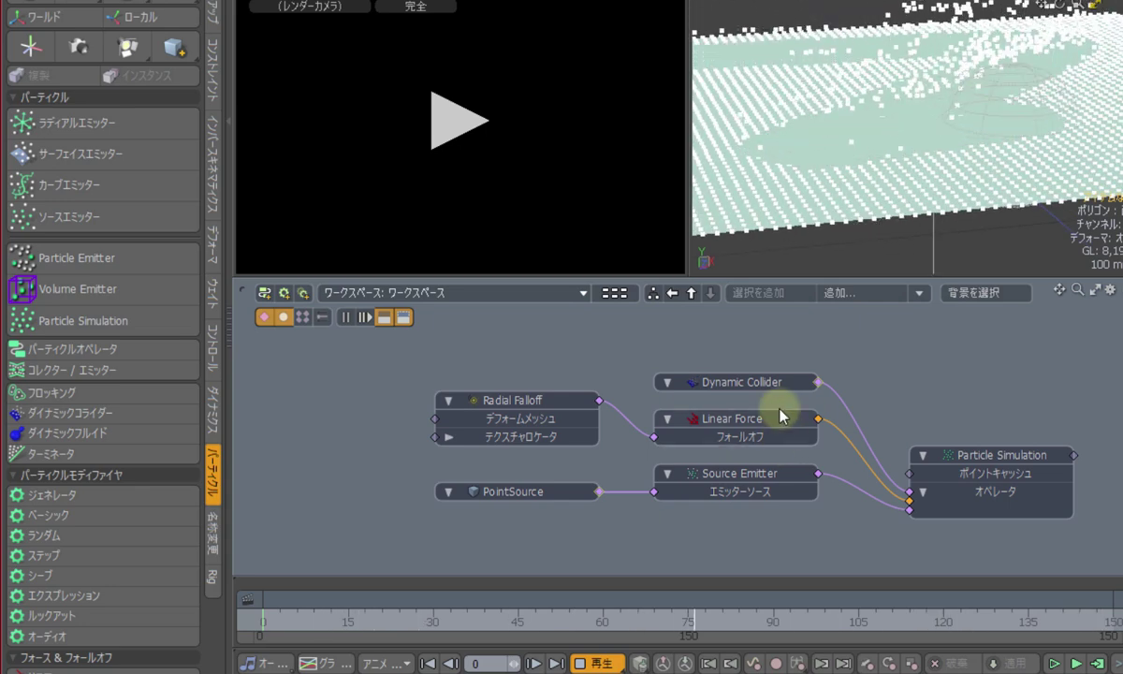
left_click(599, 665)
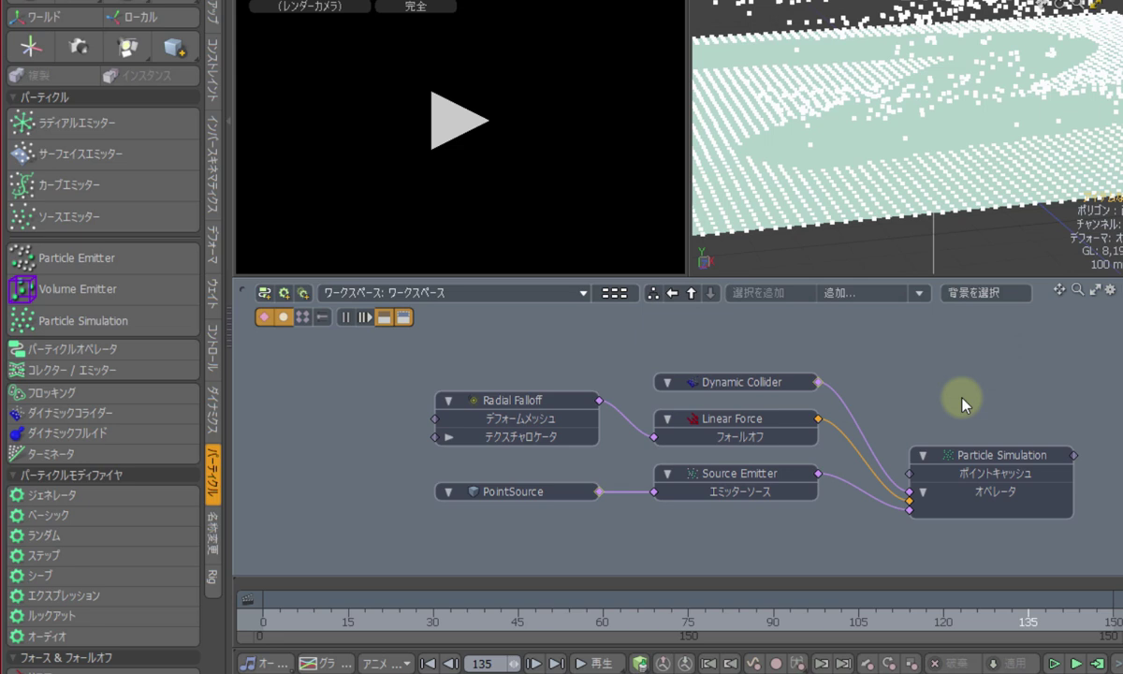
Step: Add a Particle Operator to the Particle Simulation and place its node in the schematic
left_click(996, 458)
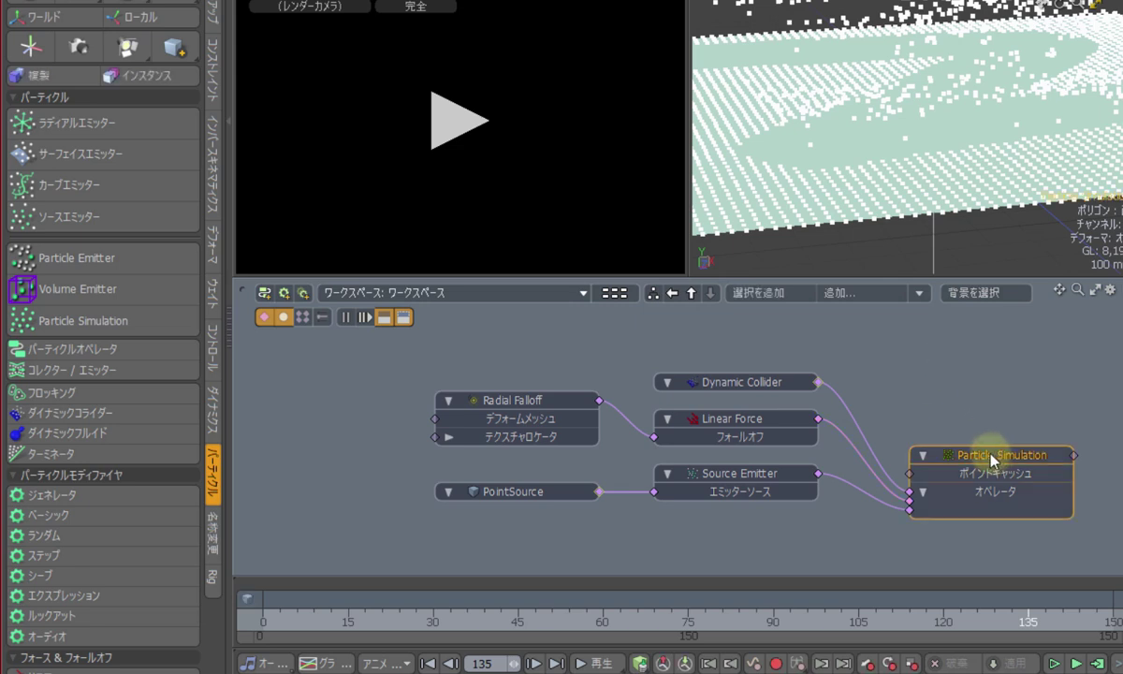
left_click(80, 353)
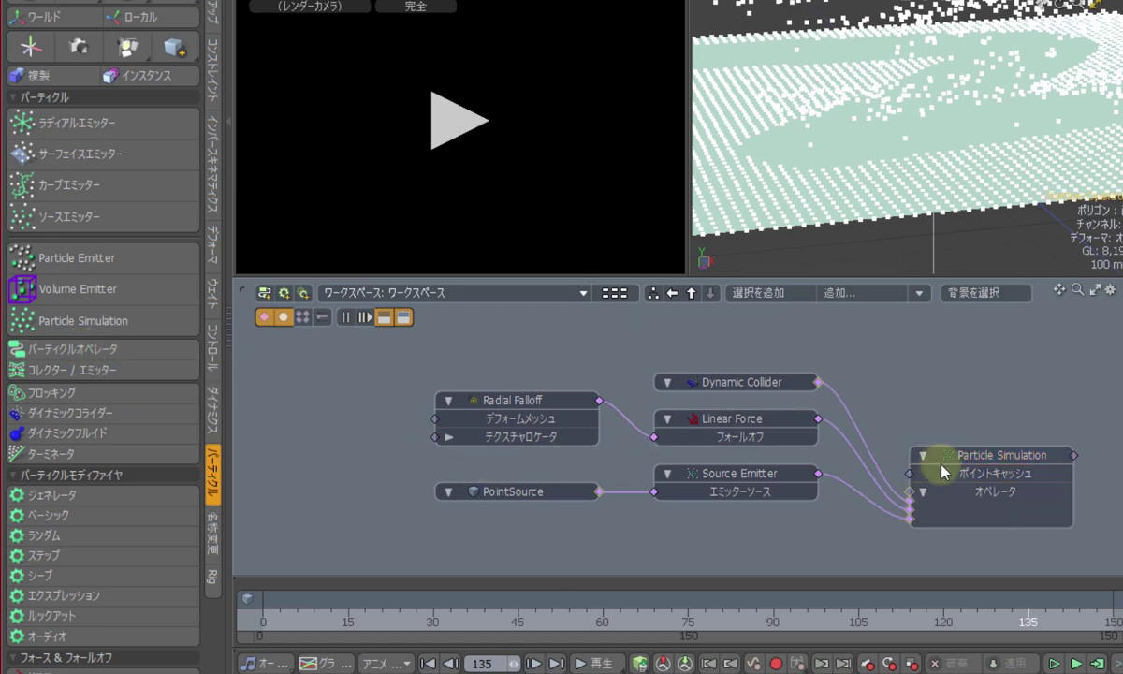
left_click(914, 494)
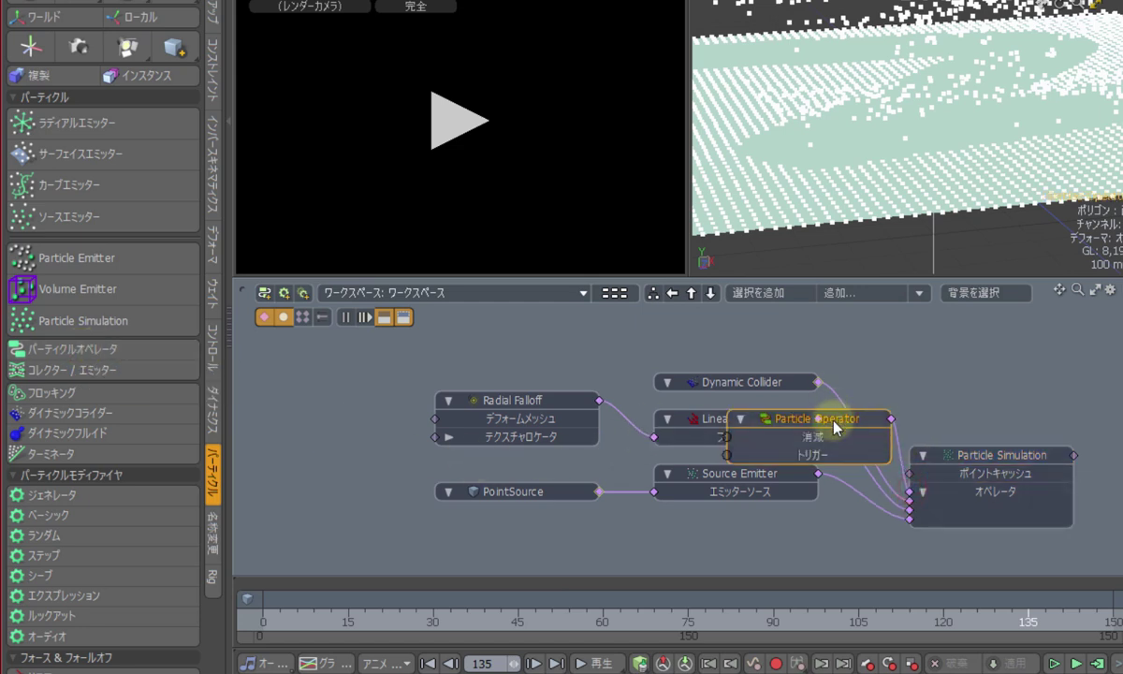
Step: Spread out the schematic nodes so the Particle Operator sits clear of the force nodes and before the Particle Simulation
left_click_drag(969, 461, 1096, 443)
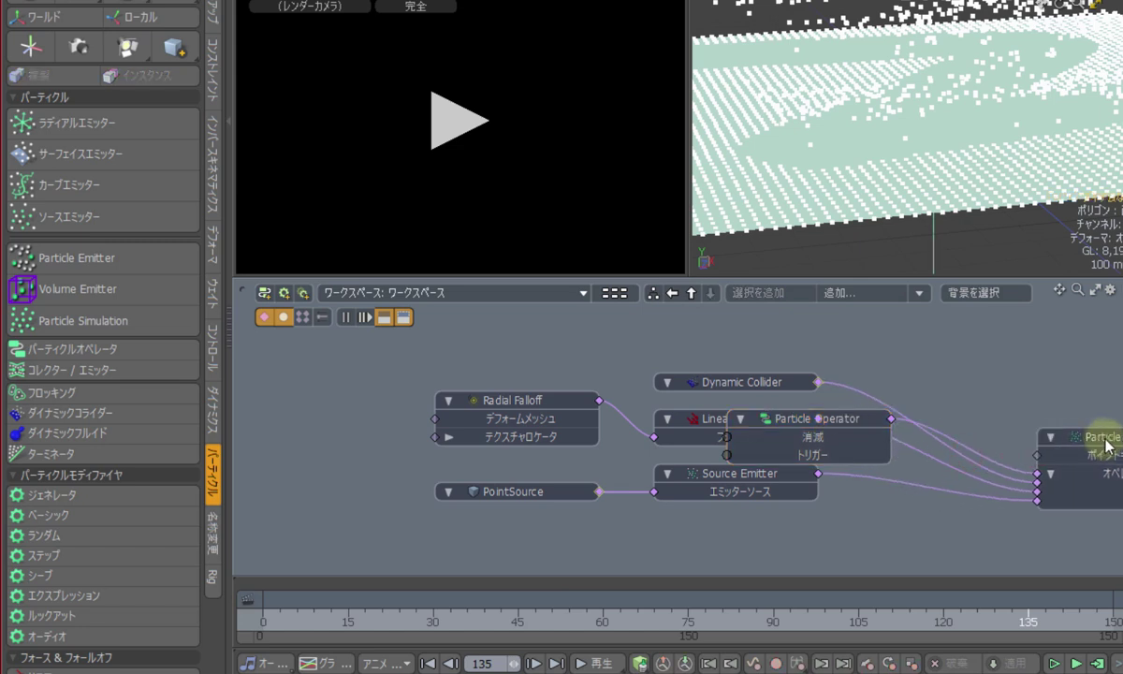
left_click_drag(782, 423, 925, 388)
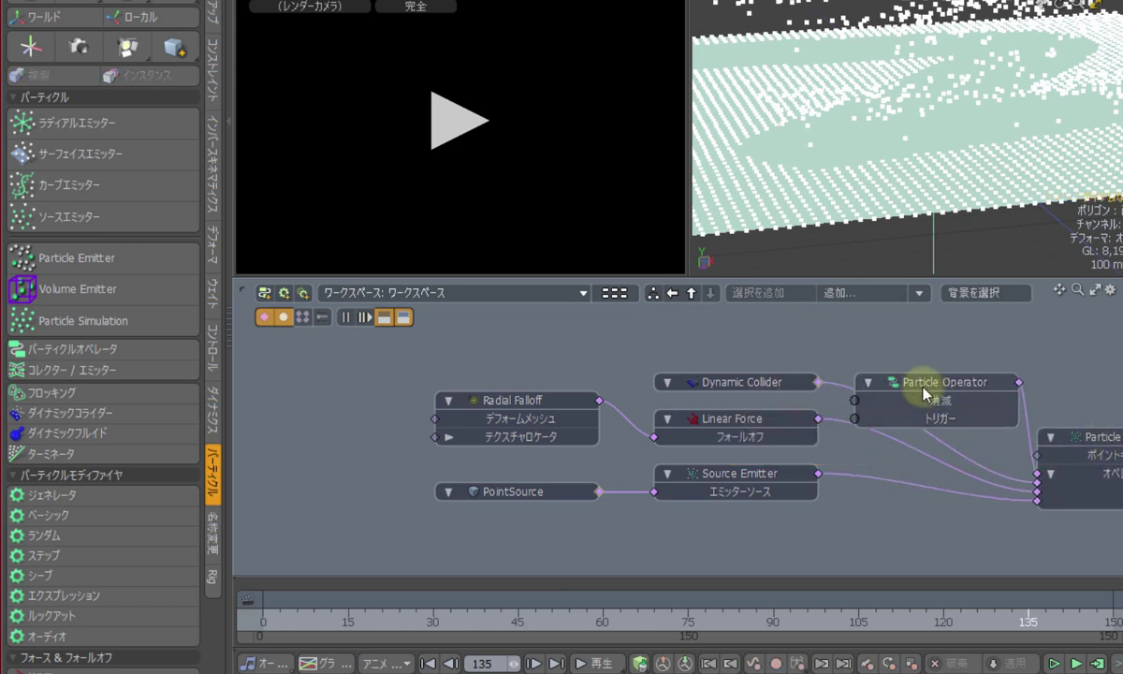
middle_click_drag(806, 482, 679, 484)
left_click_drag(896, 431, 959, 432)
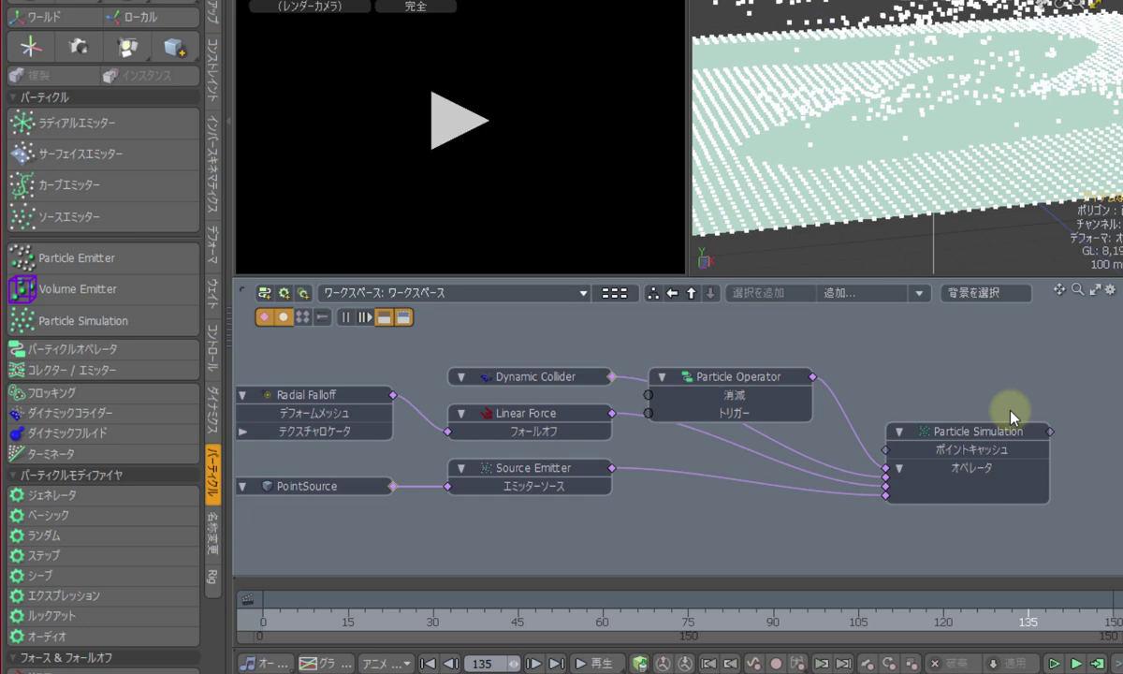
left_click(738, 376)
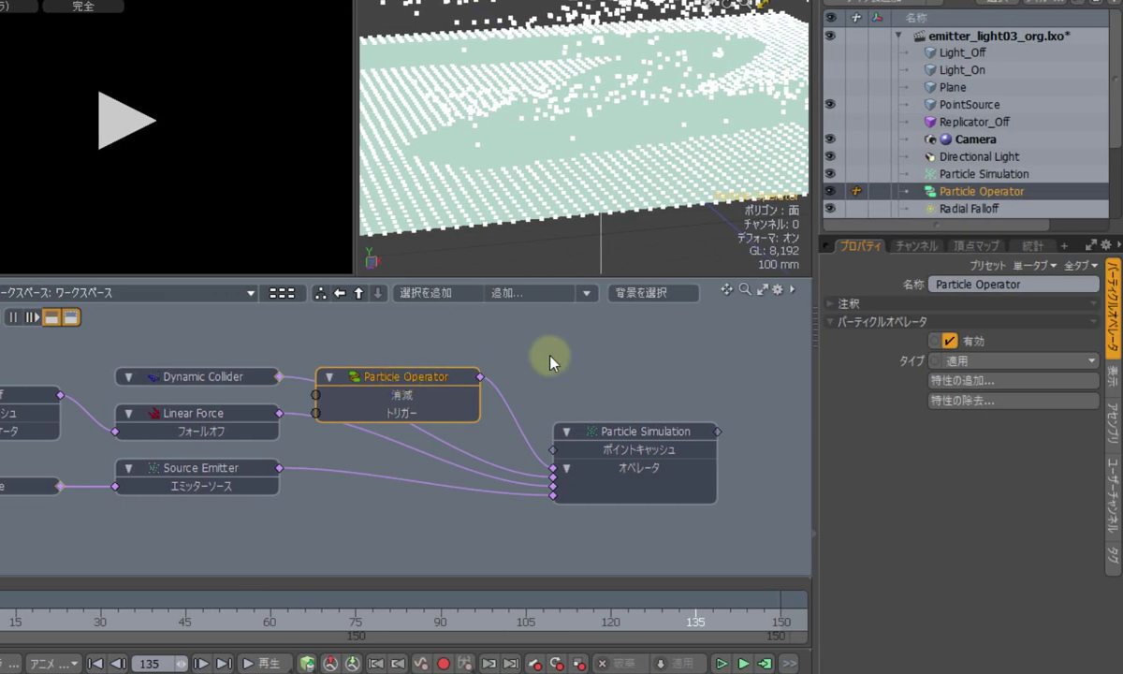
left_click(978, 382)
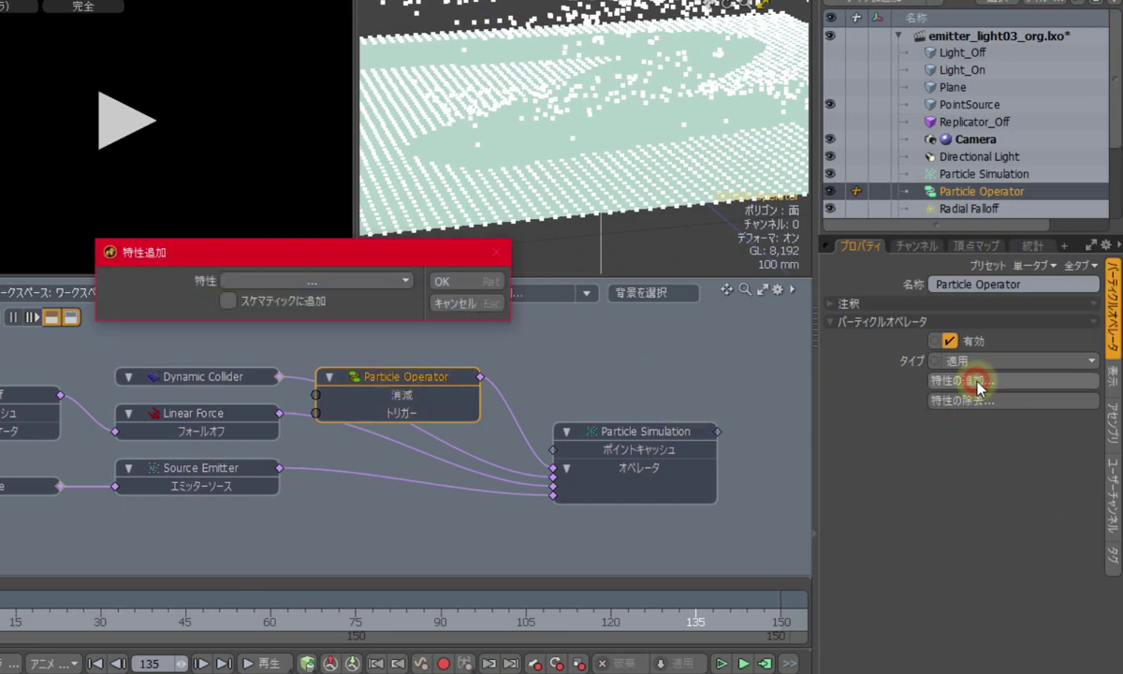
left_click(348, 281)
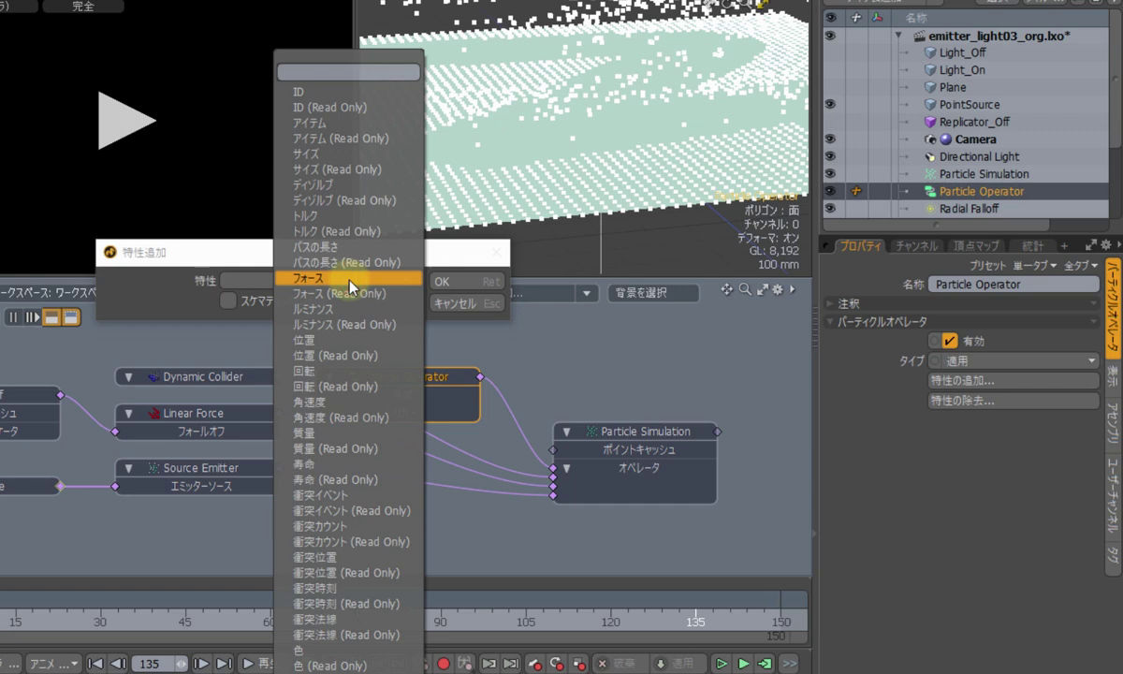
left_click(393, 521)
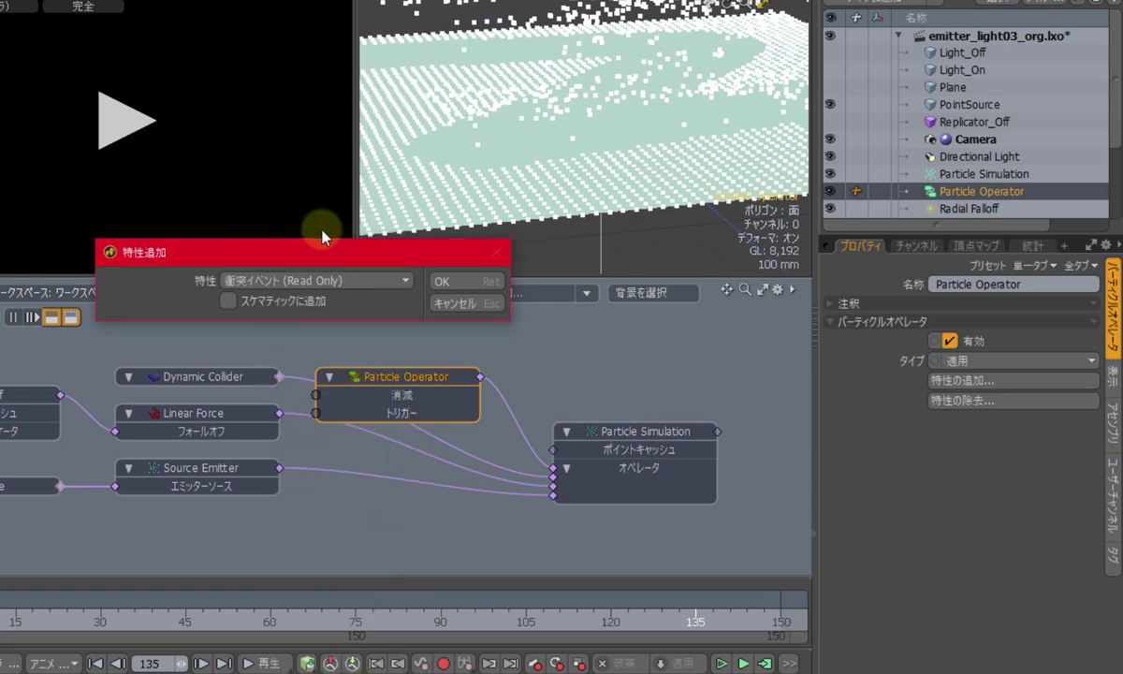
left_click(473, 306)
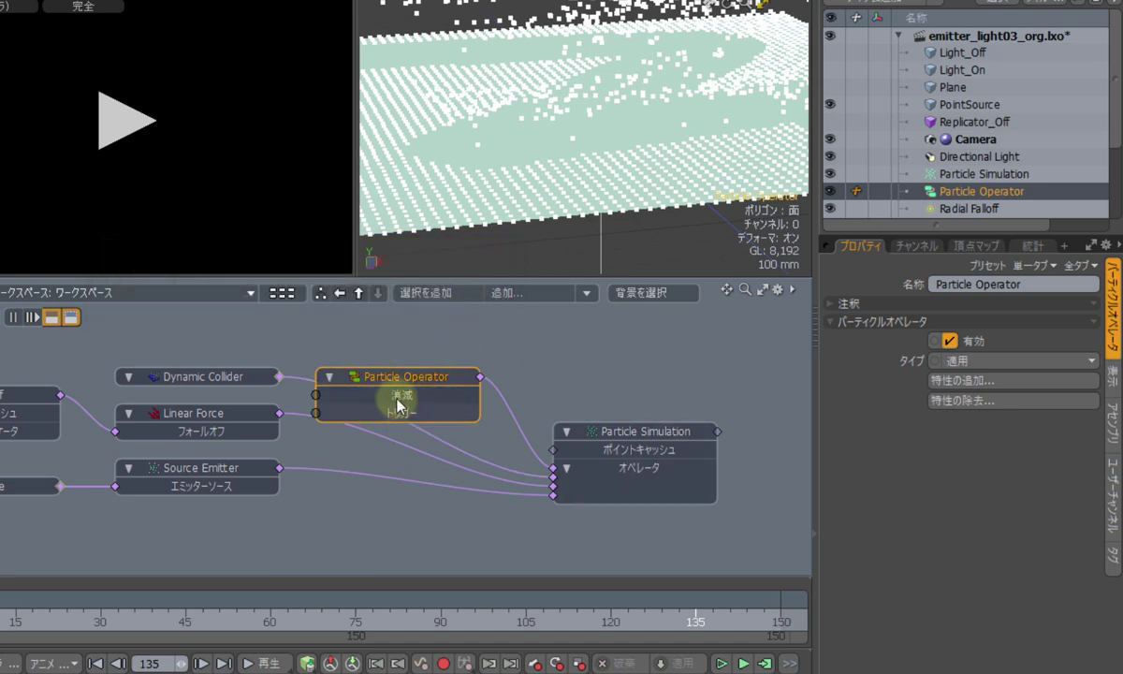
Step: Add the 衝突イベント (Read Only) particle feature to the Particle Operator and connect it to the operator's own 消滅 input
right_click(399, 394)
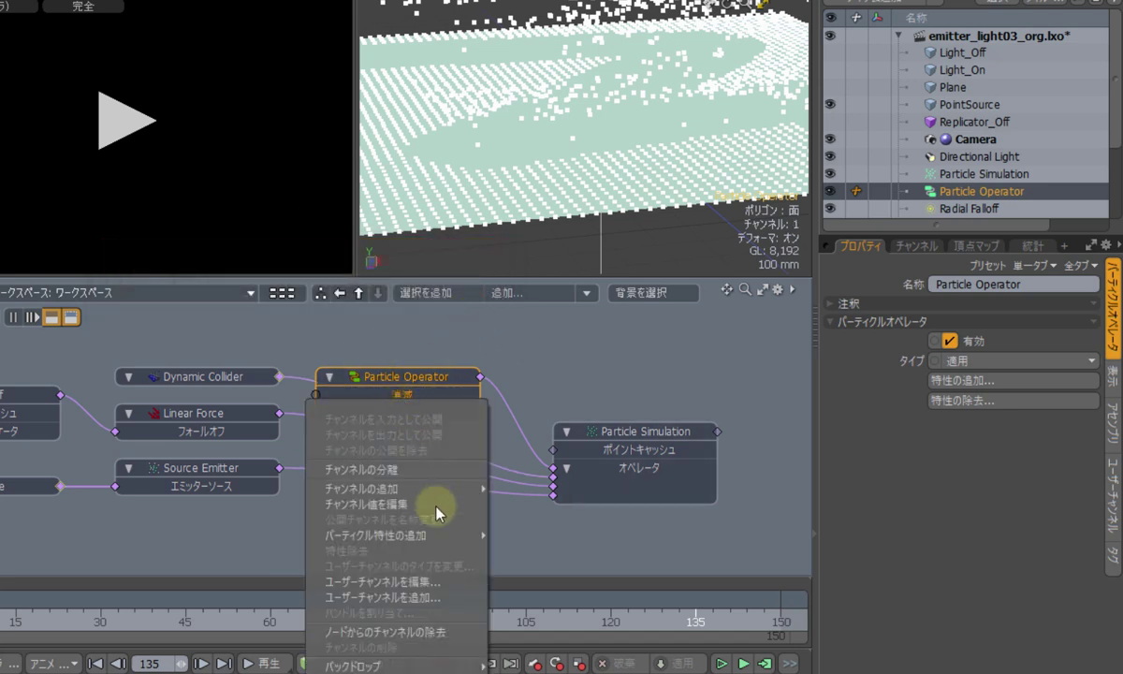
mouse_move(447, 540)
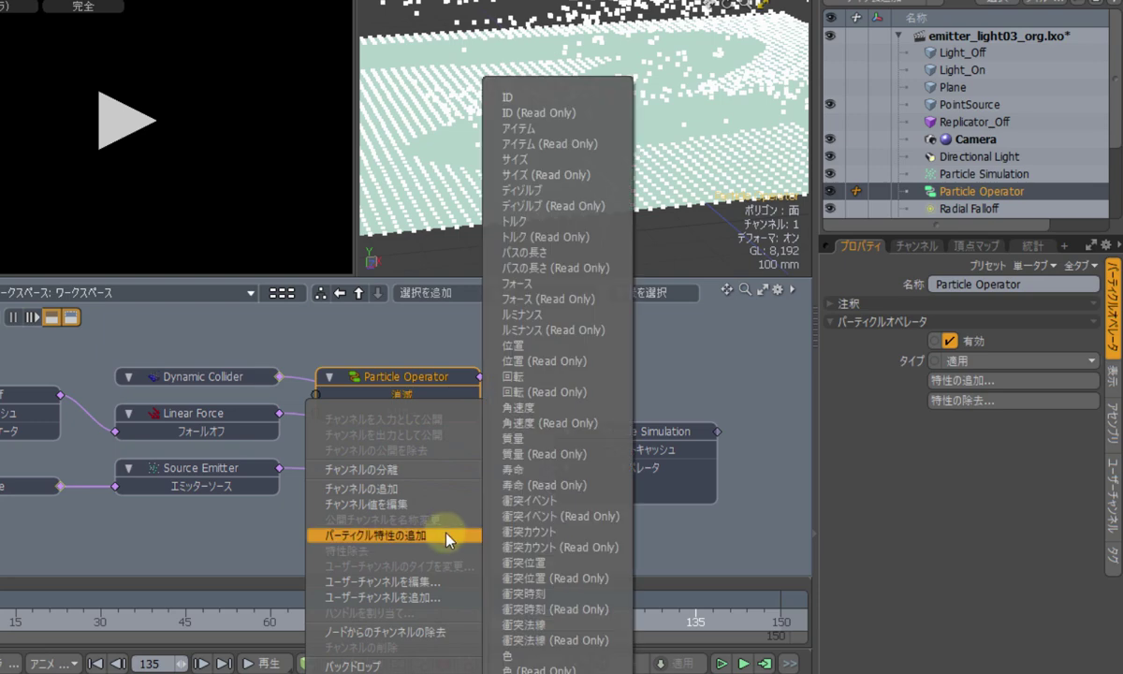
left_click(556, 517)
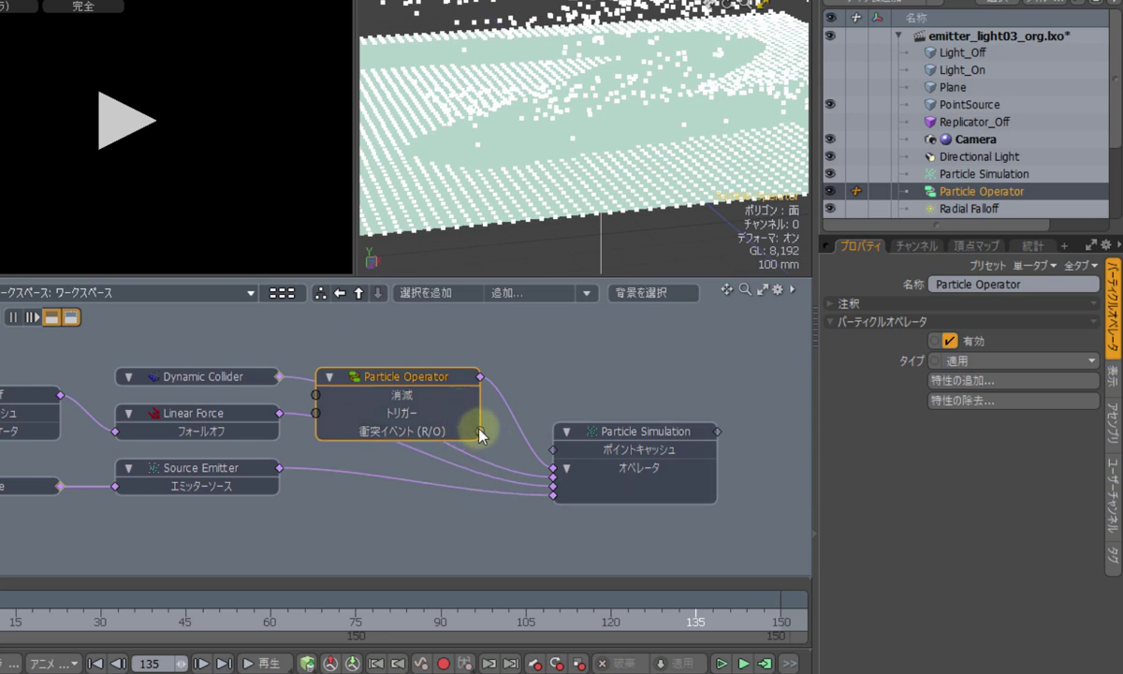
left_click_drag(480, 431, 316, 401)
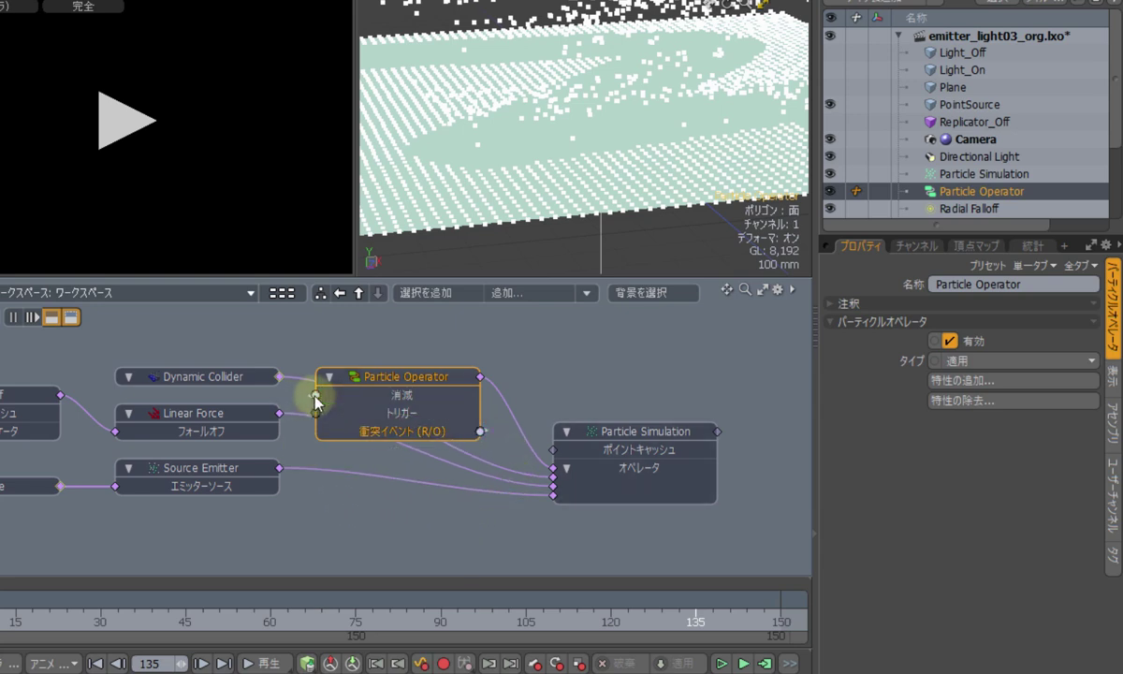
Step: Recalculate the simulation with the collision-driven kill and play it back from the first frame
left_click(766, 664)
left_click(440, 274)
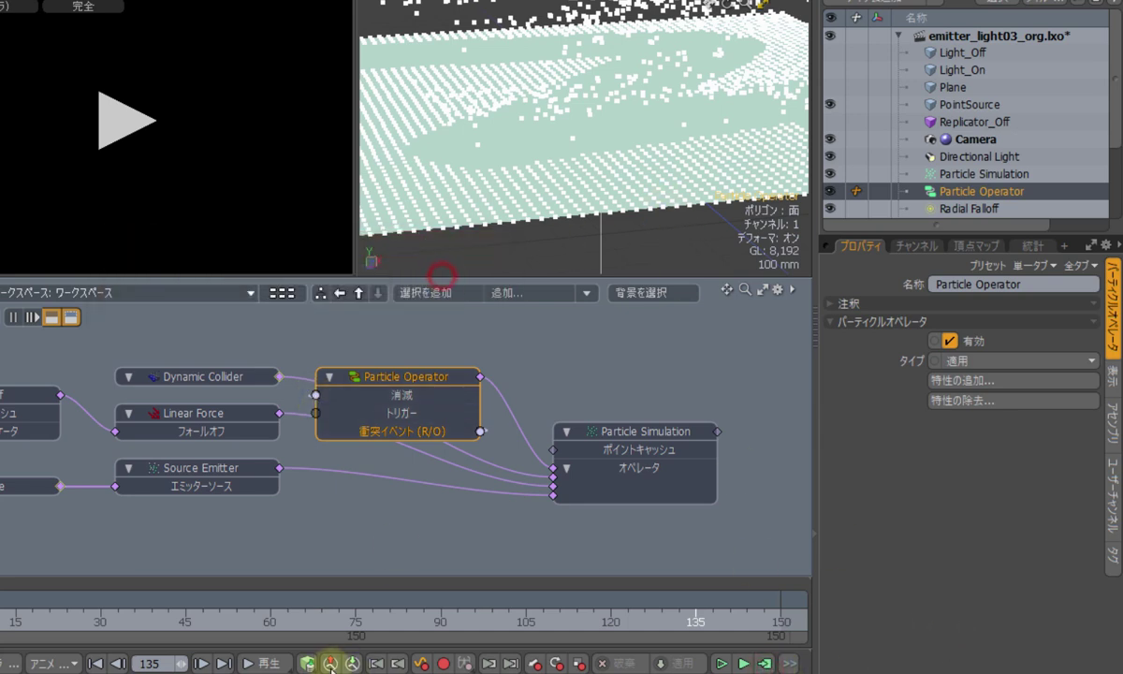
left_click(94, 663)
left_click(264, 664)
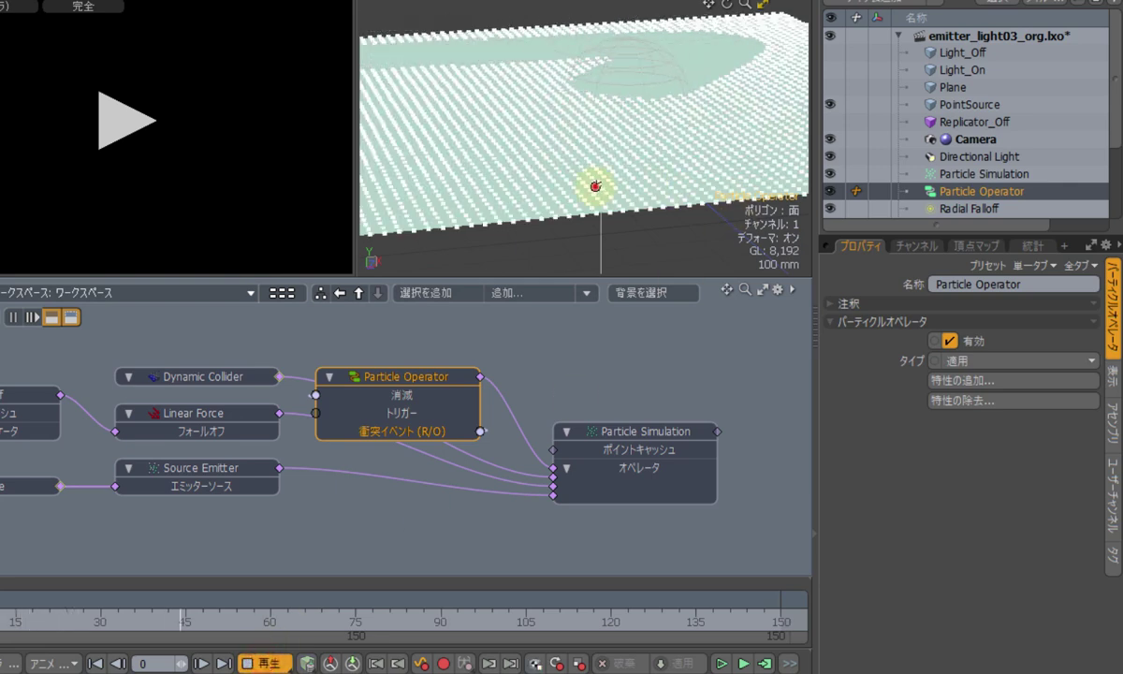
Step: Examine the collider's particle removal from a side view, from above and from farther out, and stop the playback
left_click_drag(596, 187, 594, 143, "alt")
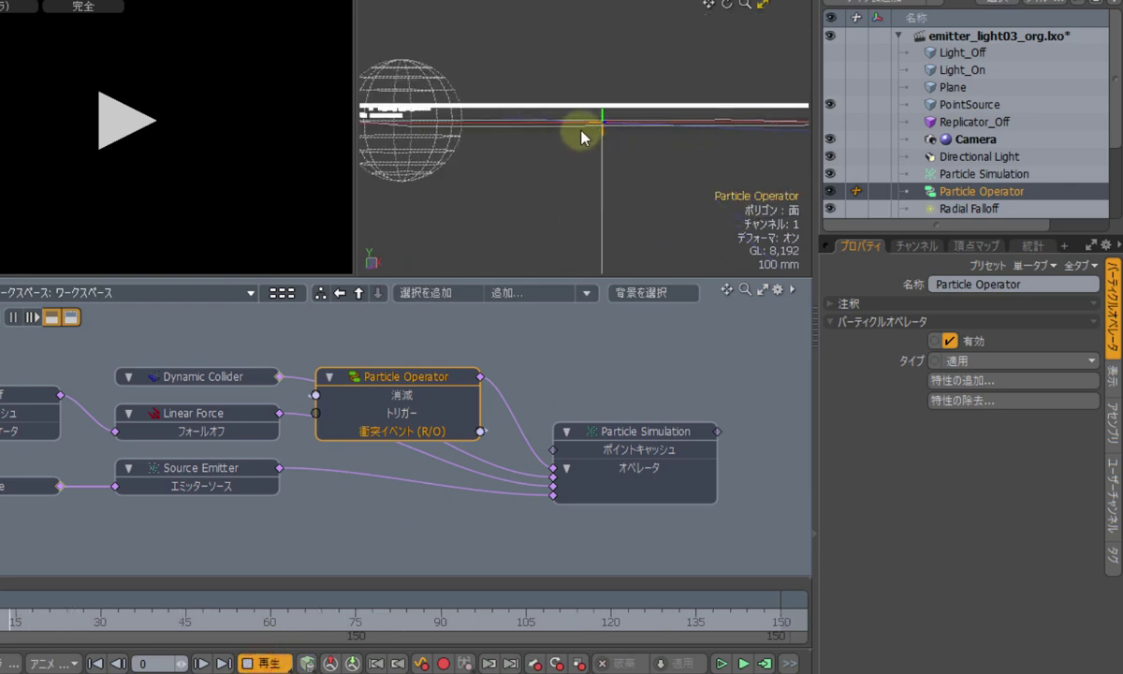
left_click_drag(581, 137, 591, 196, "alt")
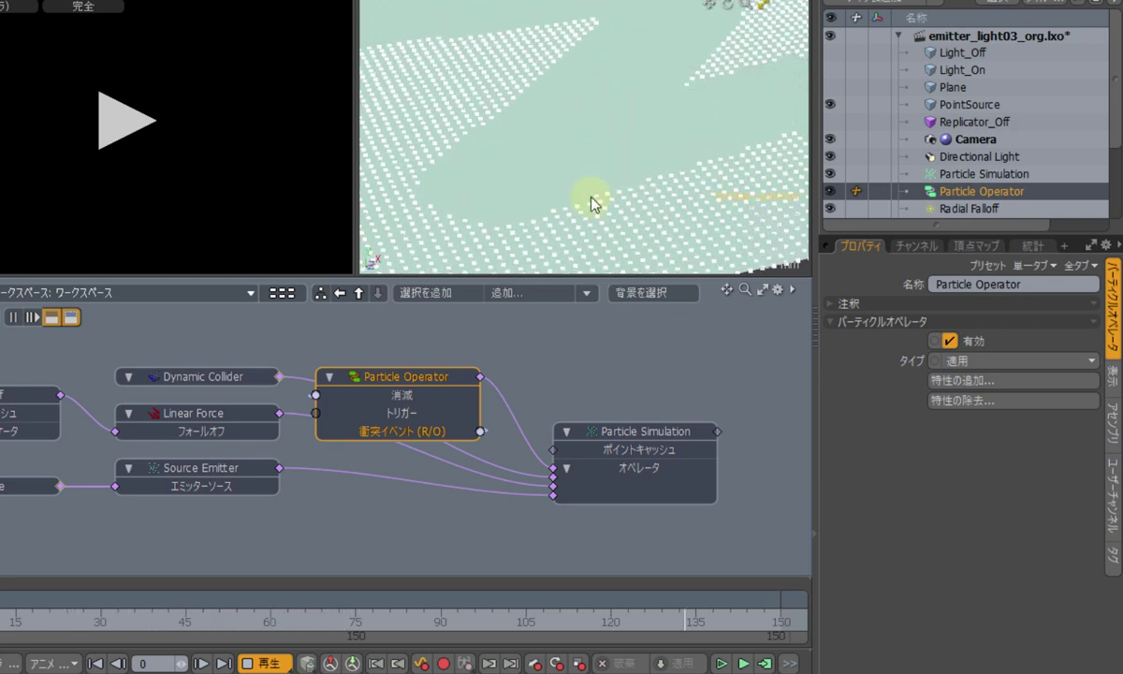
scroll(591, 201, "down", 5)
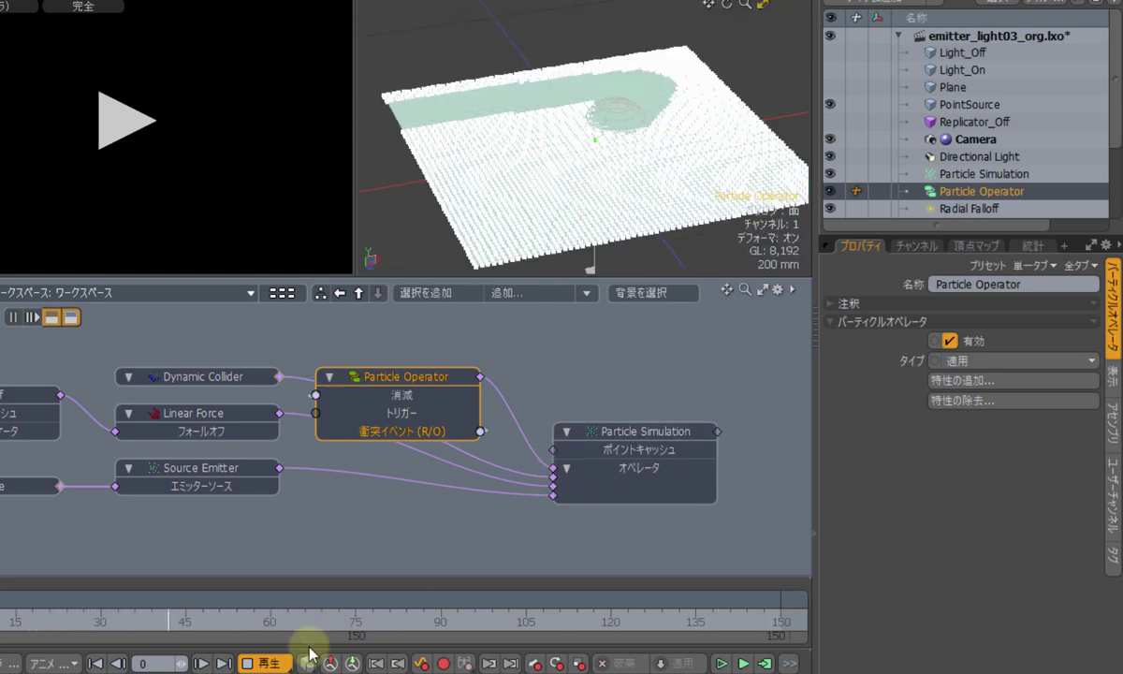
left_click(257, 663)
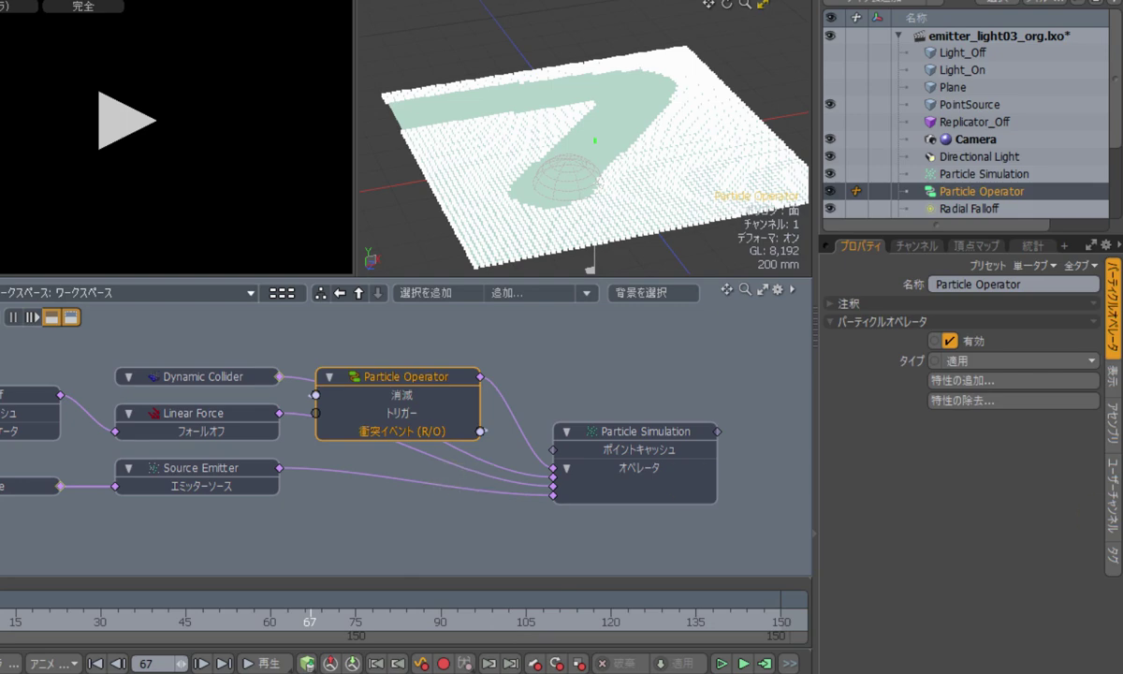
Step: Review the settings of the Particle Simulation, Source Emitter, Linear Force, Dynamic Collider and Particle Operator nodes and the removed particles' path
left_click(665, 428)
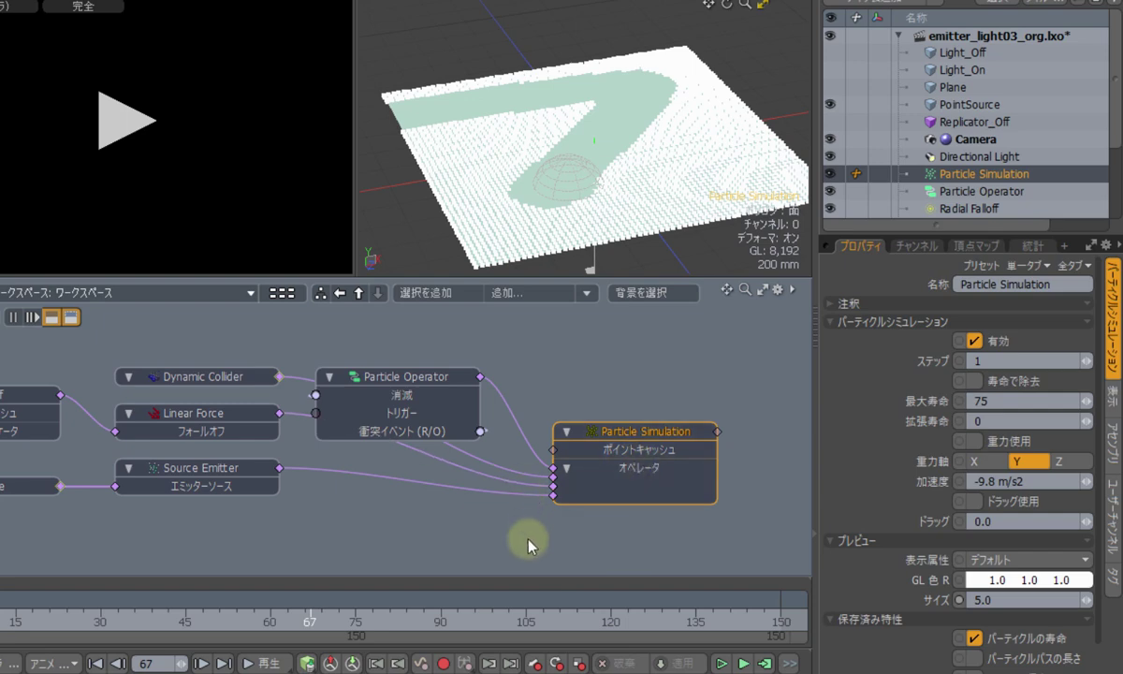
left_click(673, 430)
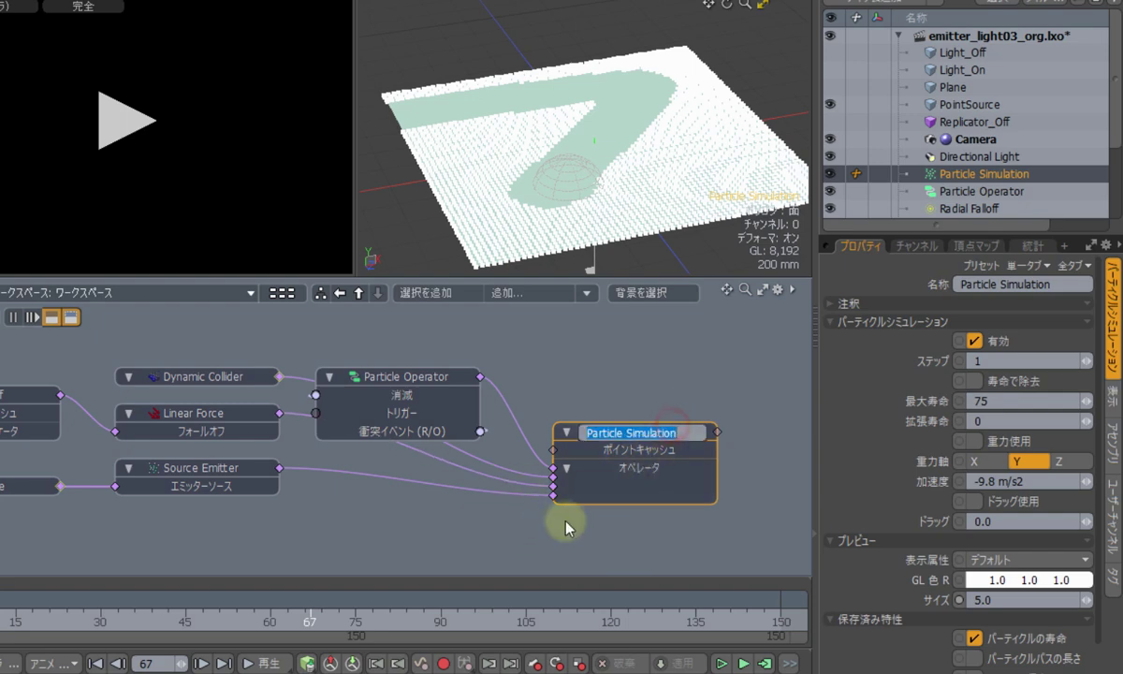
left_click(707, 455)
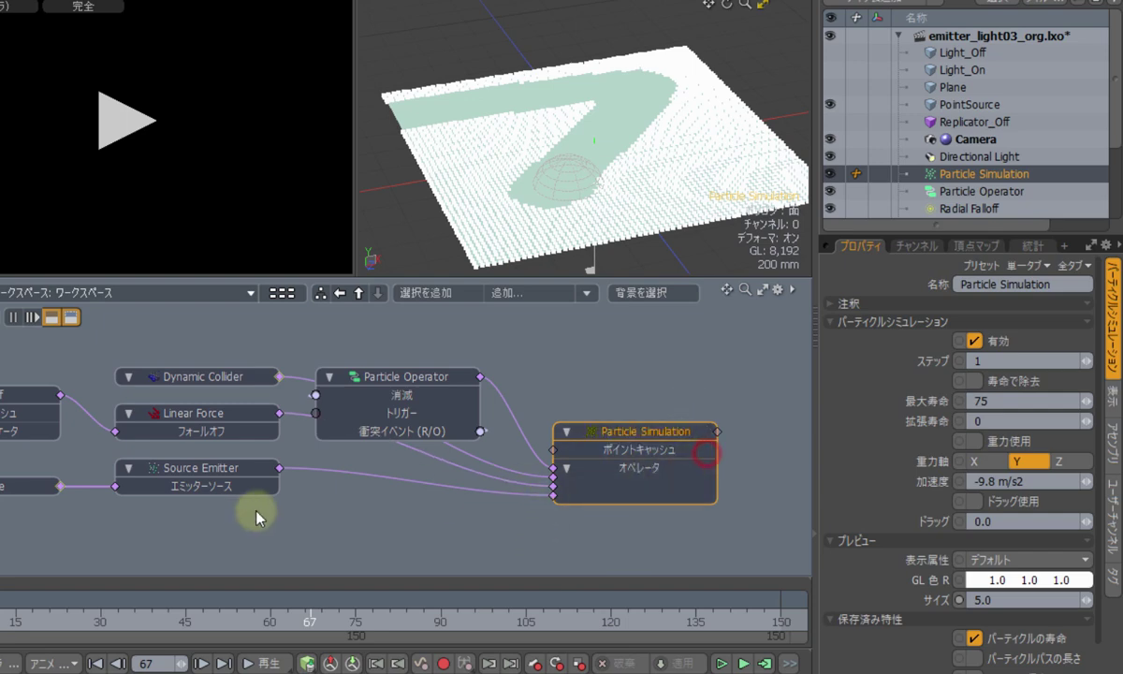
left_click(219, 468)
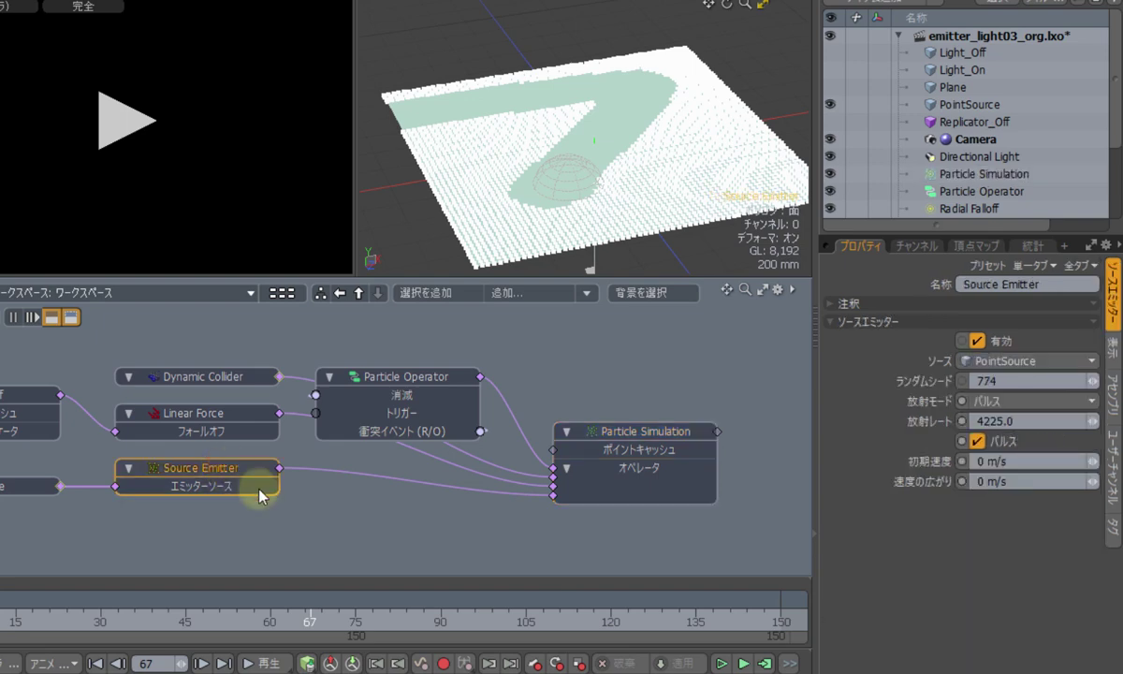
left_click(207, 423)
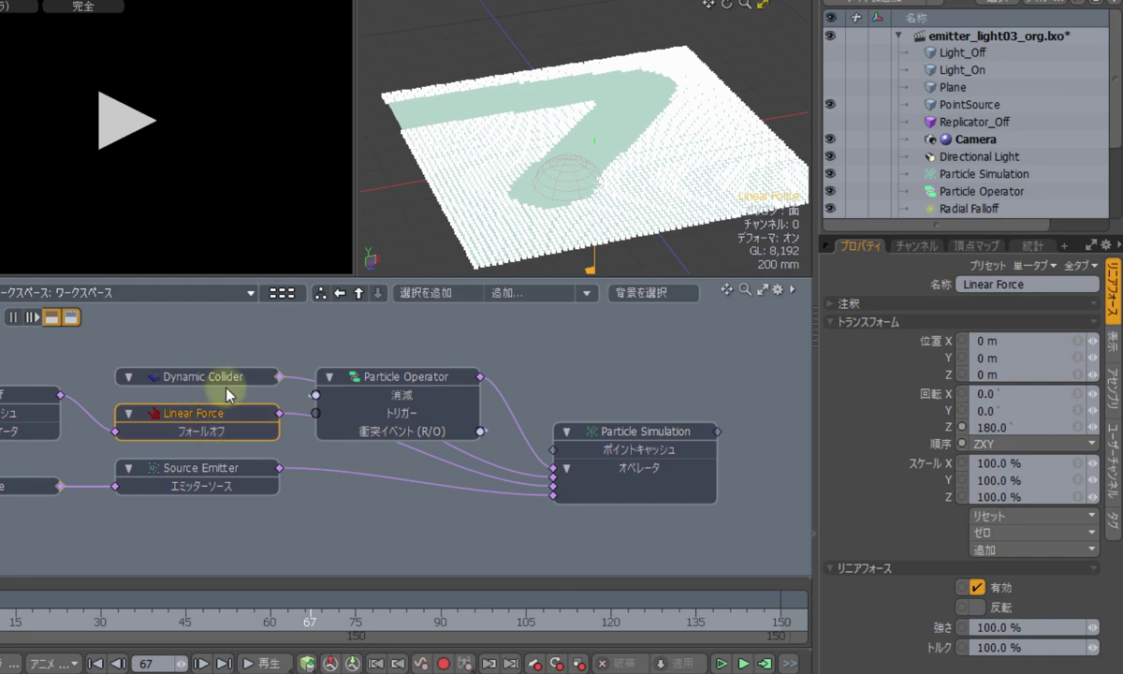
left_click(218, 376)
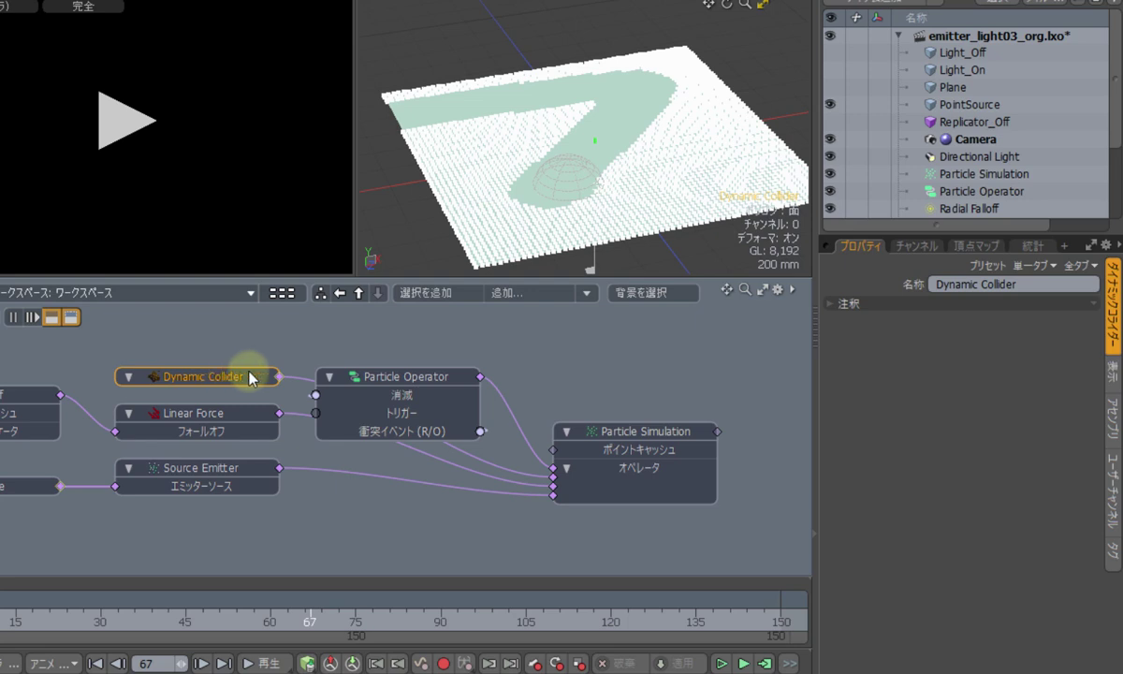
left_click(445, 378)
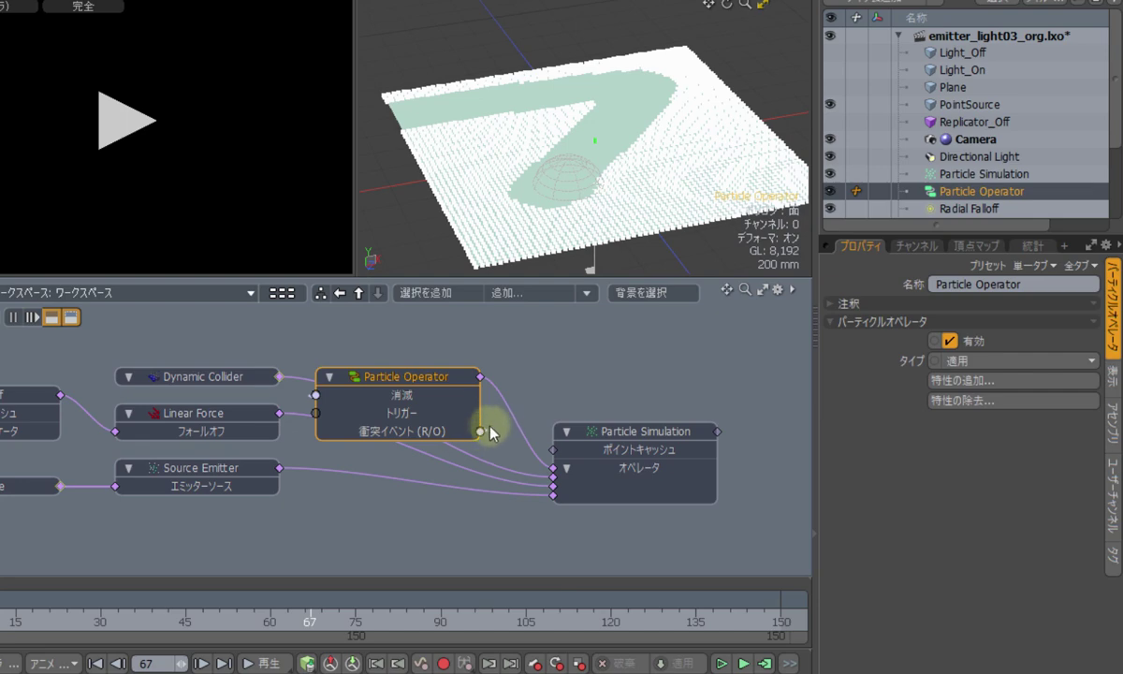
left_click_drag(481, 431, 483, 430)
left_click_drag(662, 154, 652, 75, "alt")
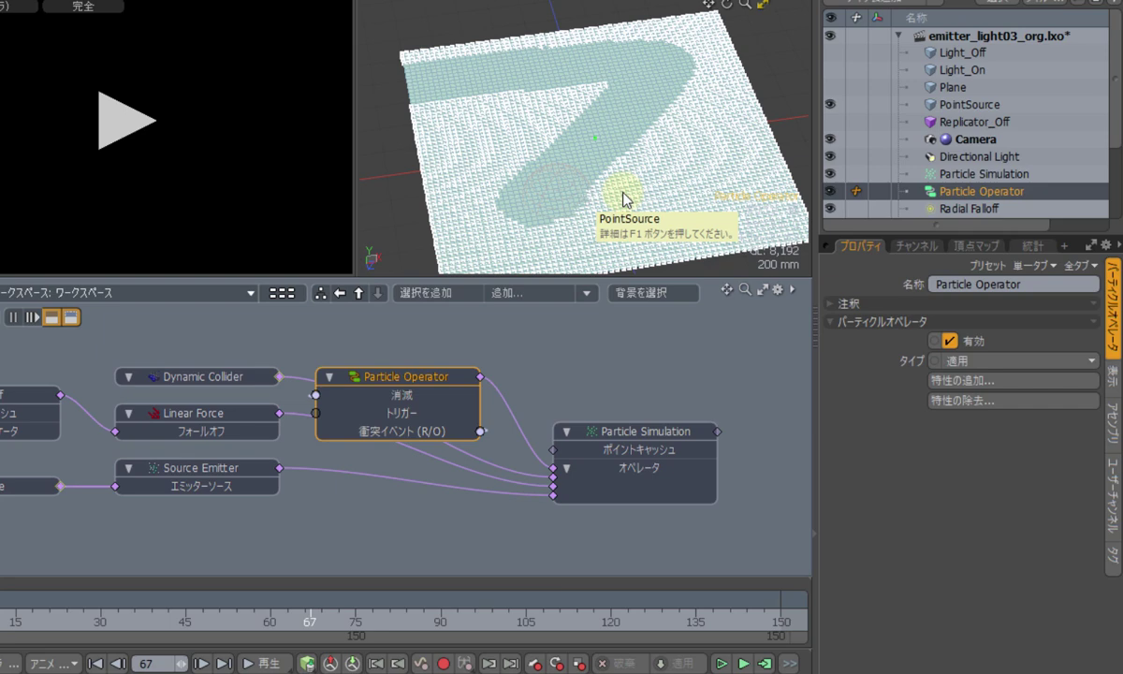
Step: Add a second Particle Simulation node from the Particles presets and place it in free space beyond the existing simulation
left_click(577, 345)
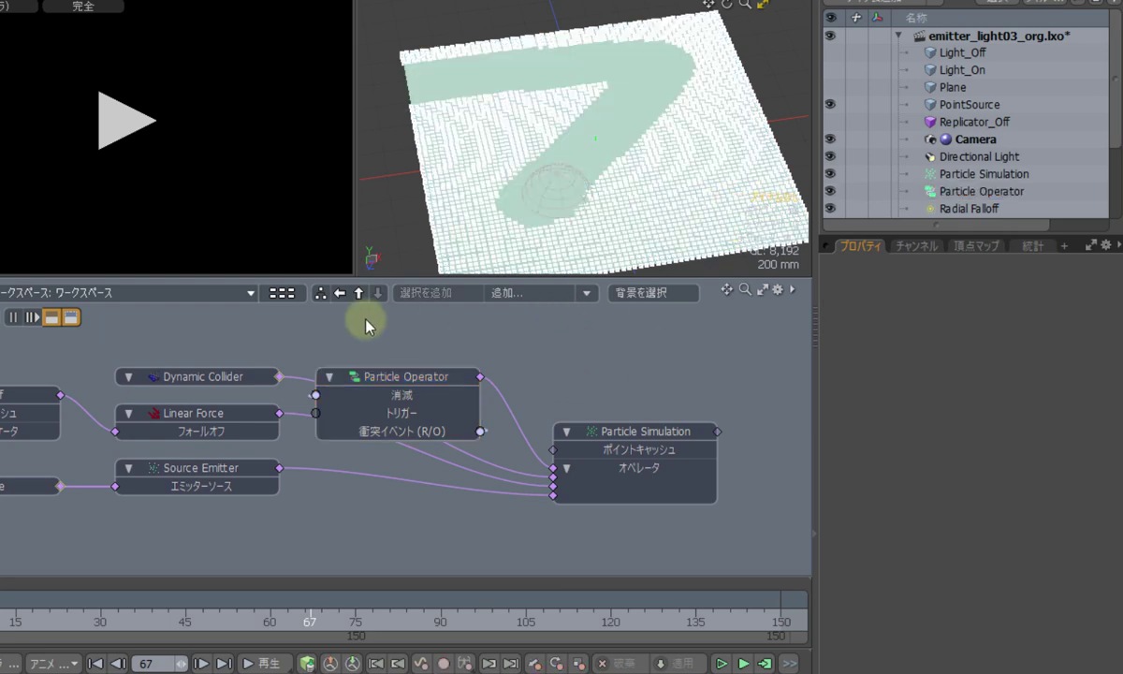
left_click(539, 295)
left_click_drag(487, 215, 494, 2)
scroll(393, 476, "down", 3)
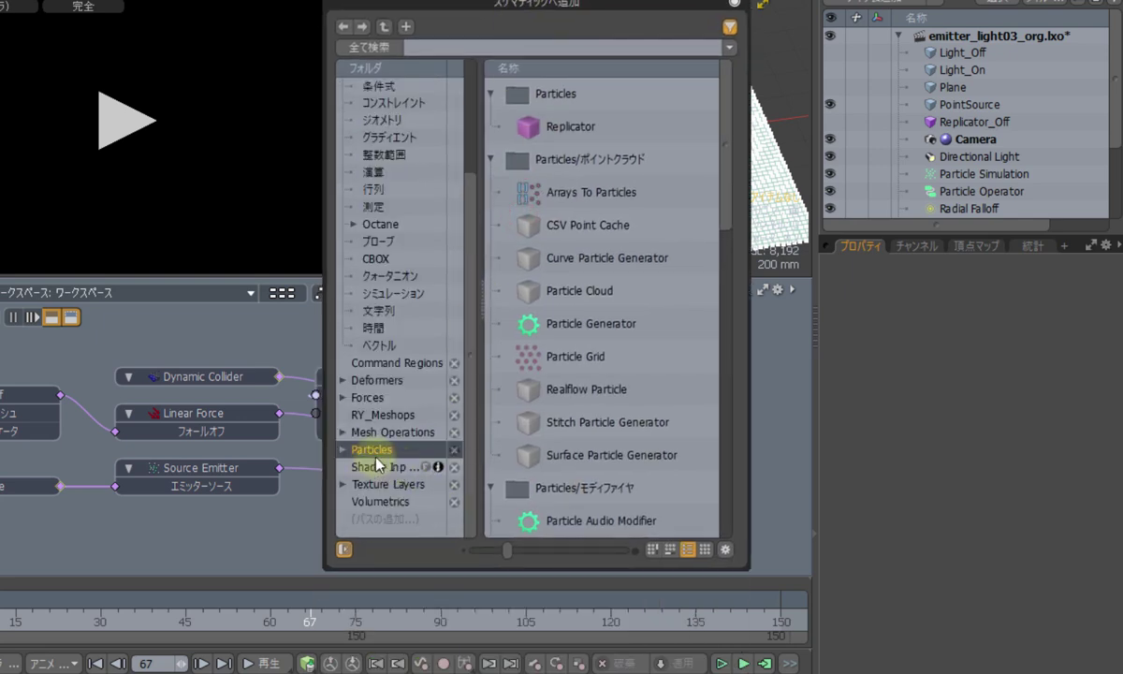
left_click(373, 449)
scroll(568, 407, "down", 7)
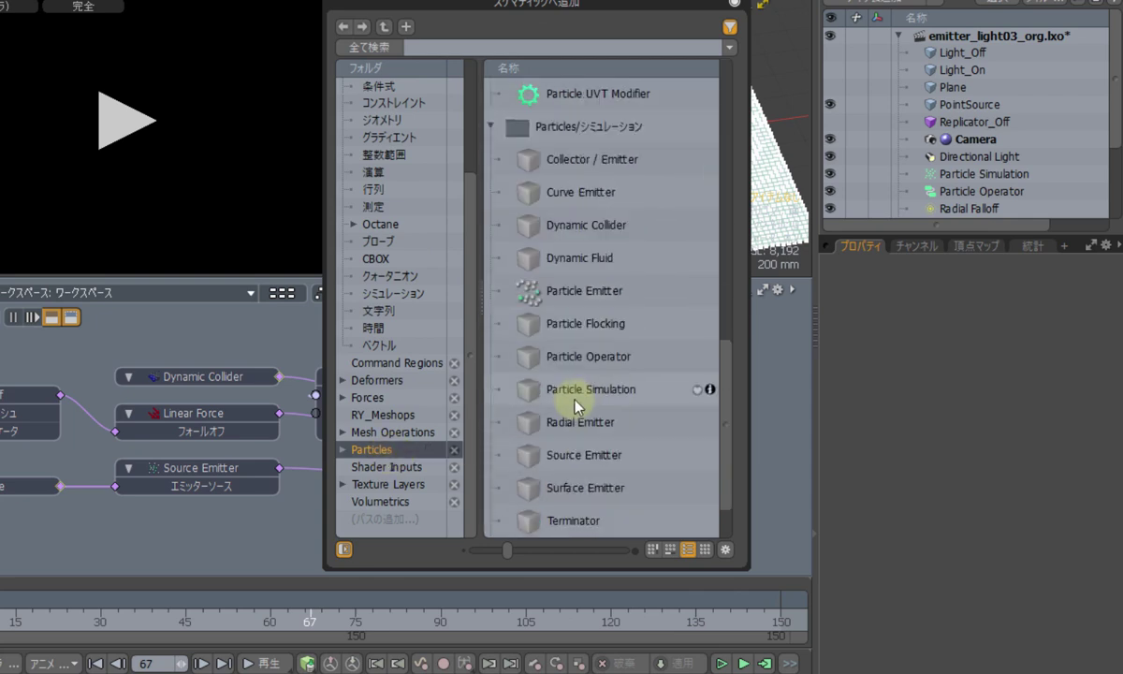
left_click(613, 389)
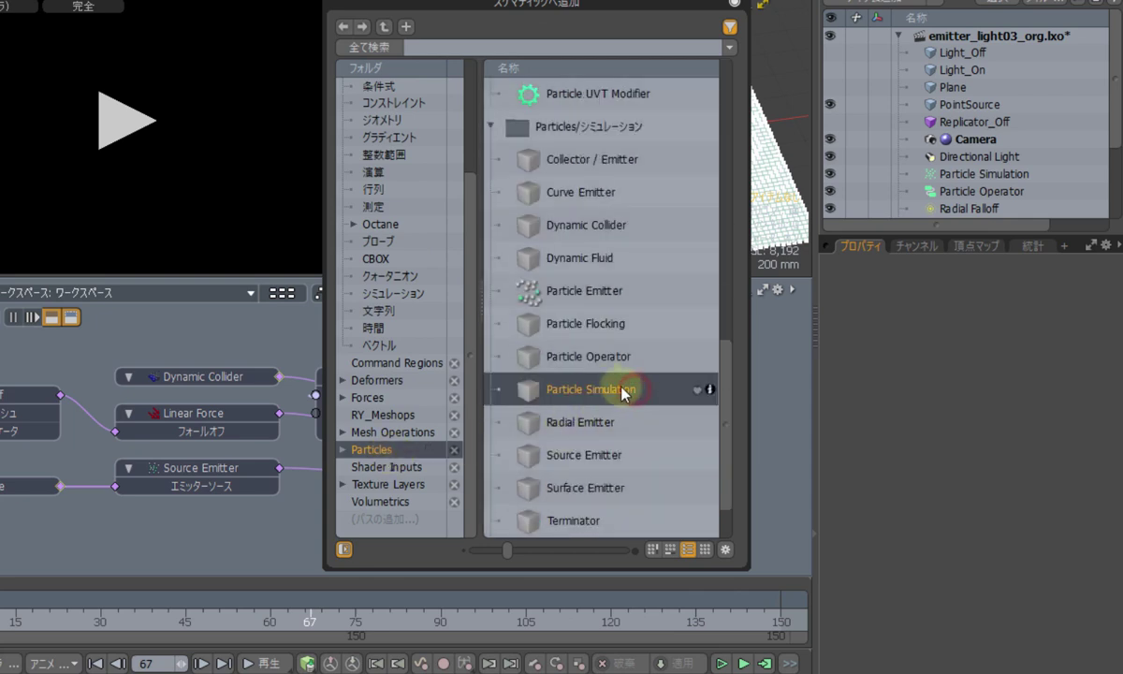
double_click(613, 389)
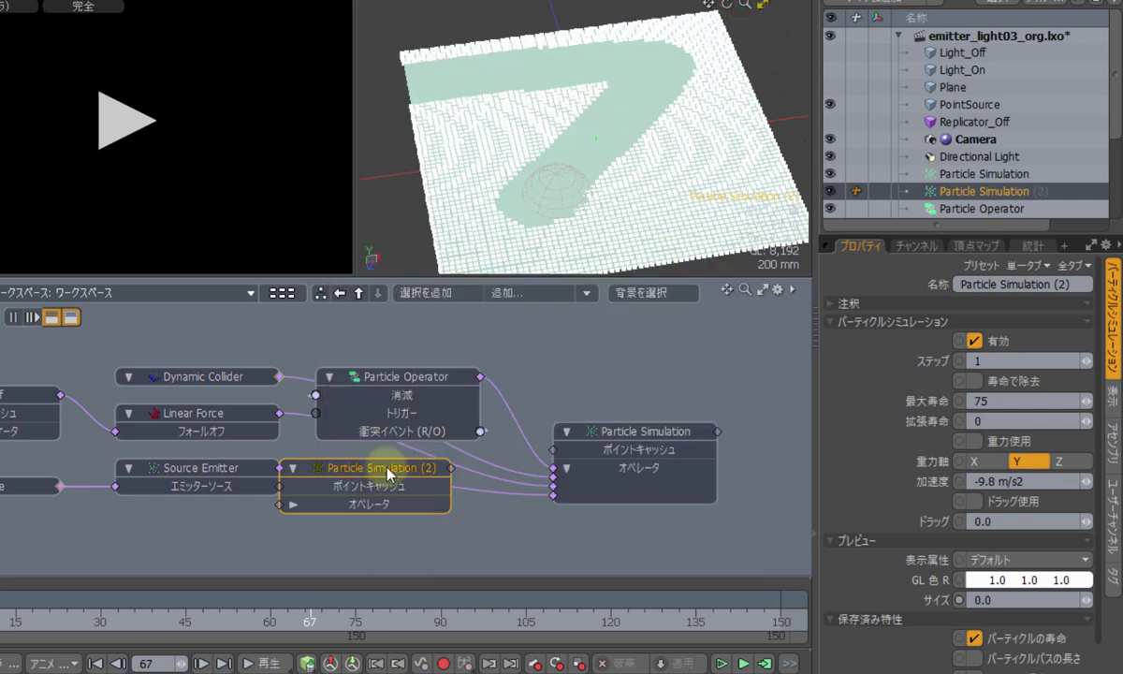
left_click_drag(379, 478, 720, 347)
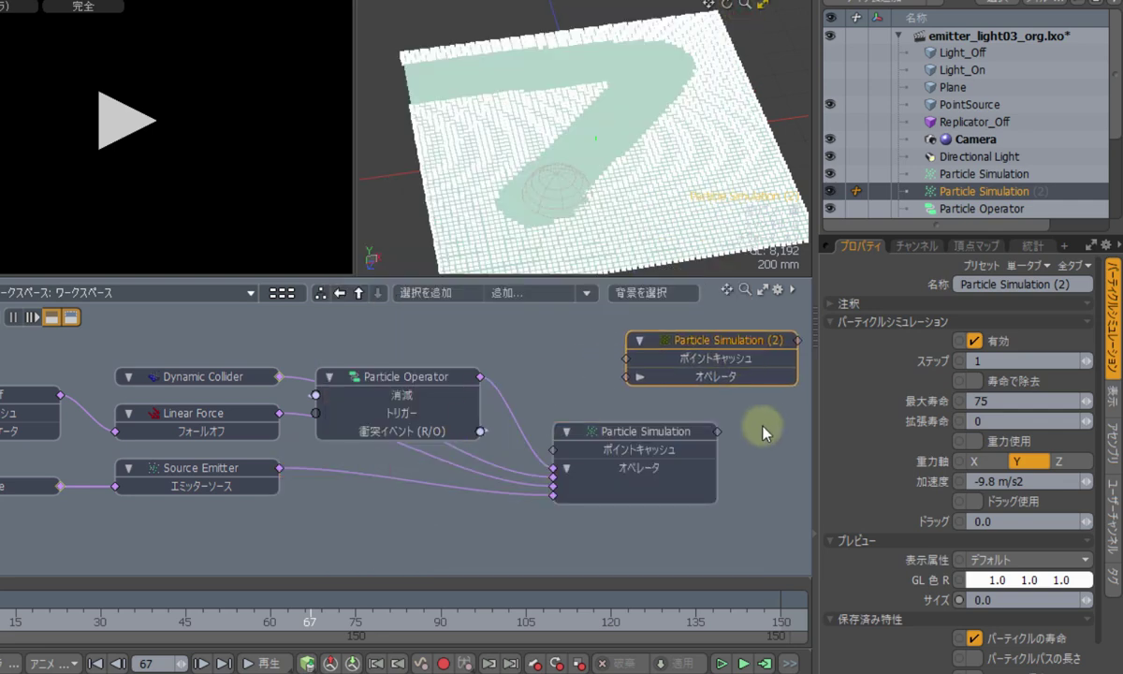
middle_click_drag(765, 418, 580, 456)
left_click_drag(552, 370, 663, 351)
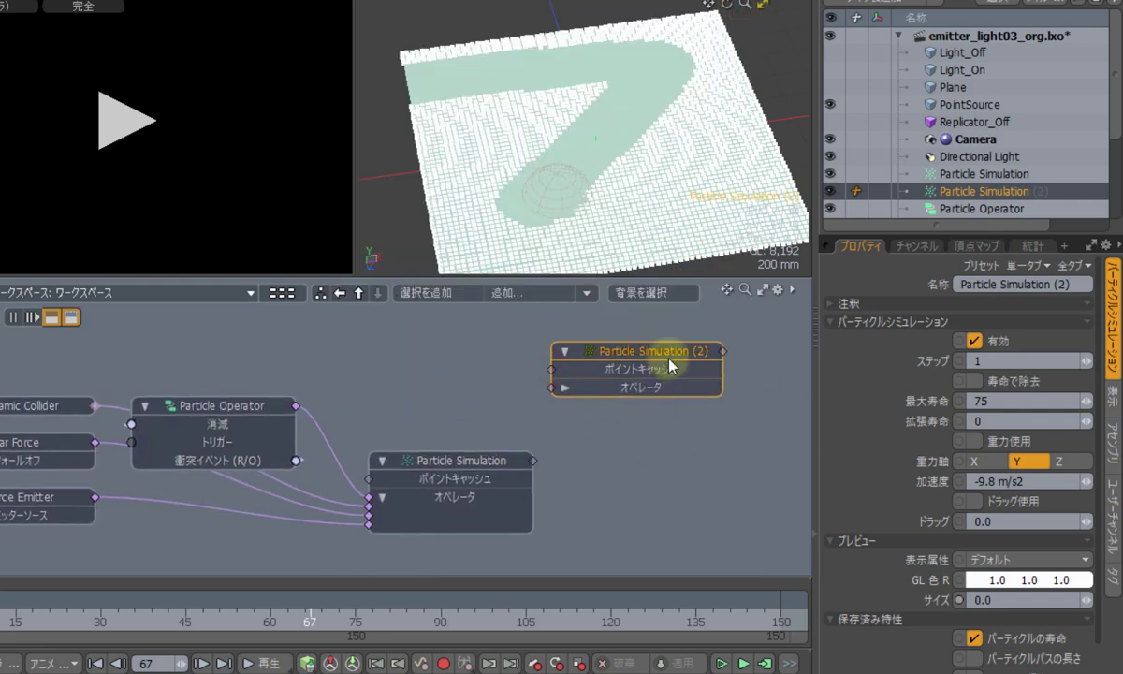
Step: Rename the second Particle Simulation node as Particle Simulation New
left_click(670, 357)
double_click(698, 354)
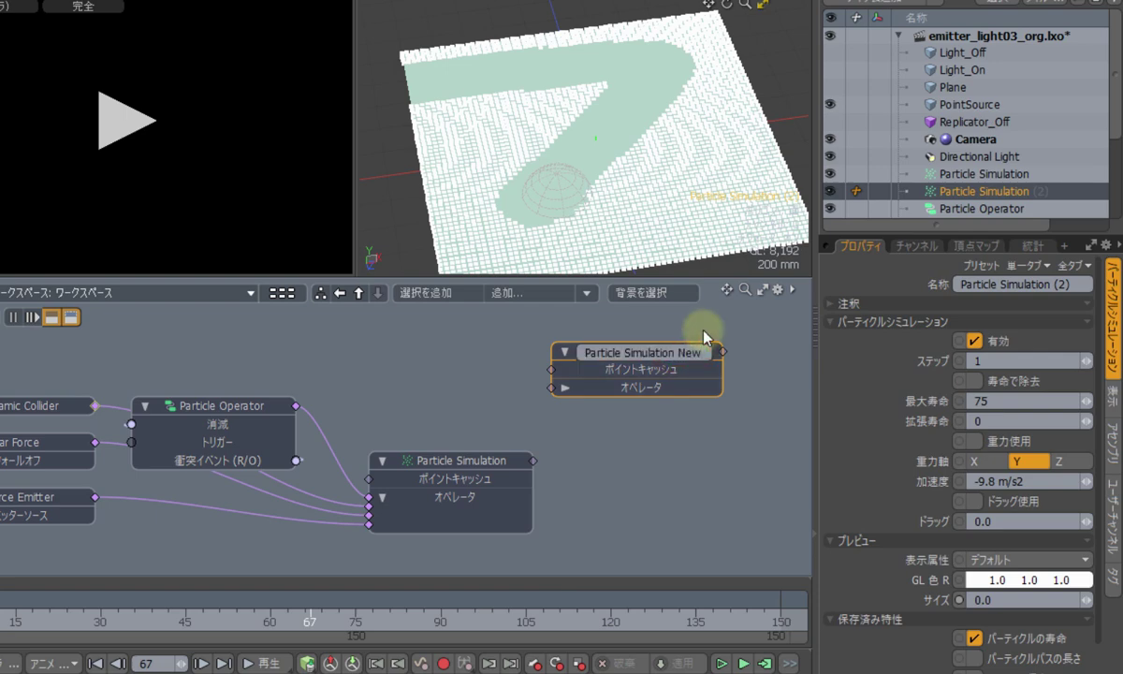
type("New")
key("Return")
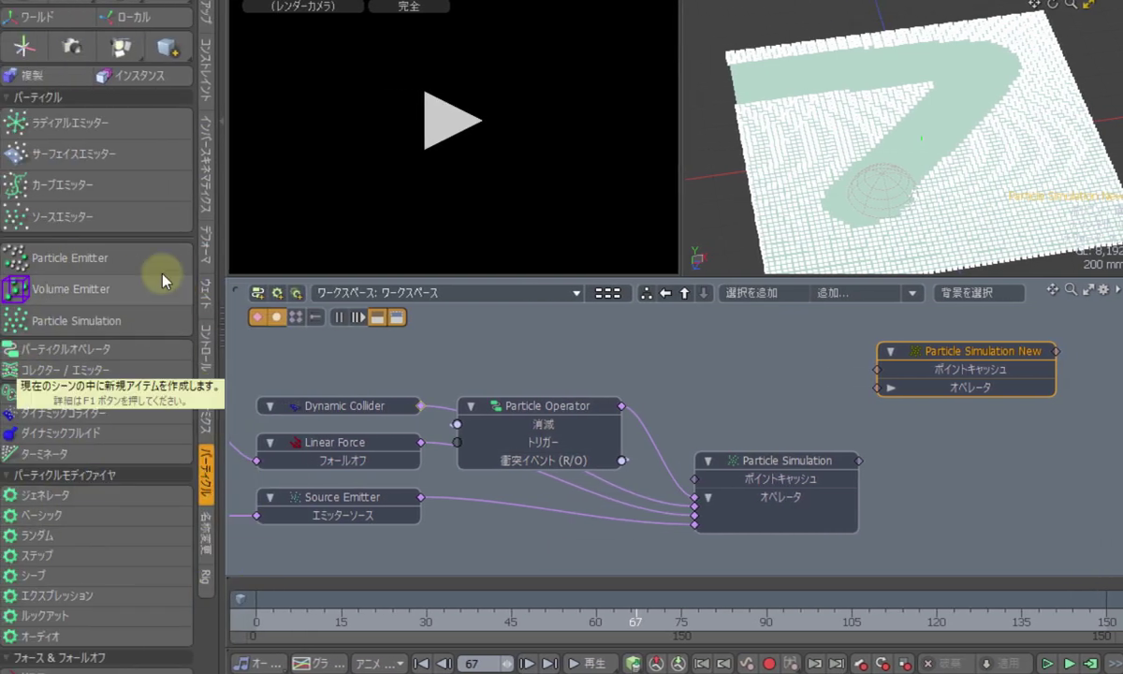
Step: Create a Collector / Emitter feeding the オペレータ input of Particle Simulation New and arrange the two nodes side by side
left_click(155, 375)
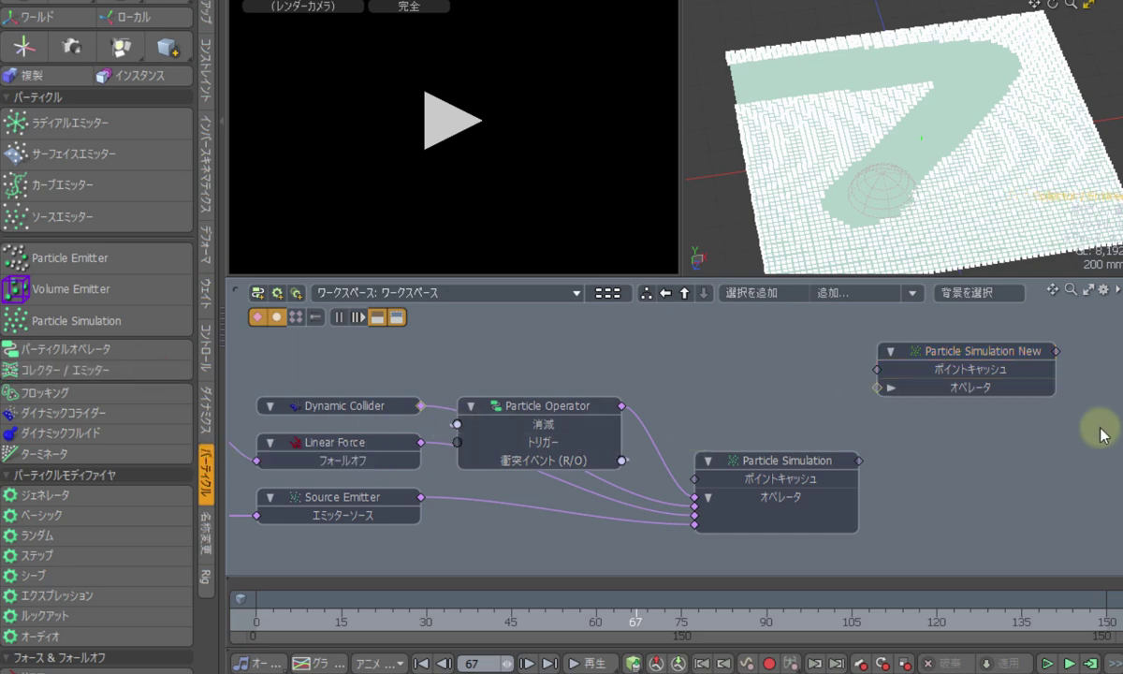
left_click(877, 387)
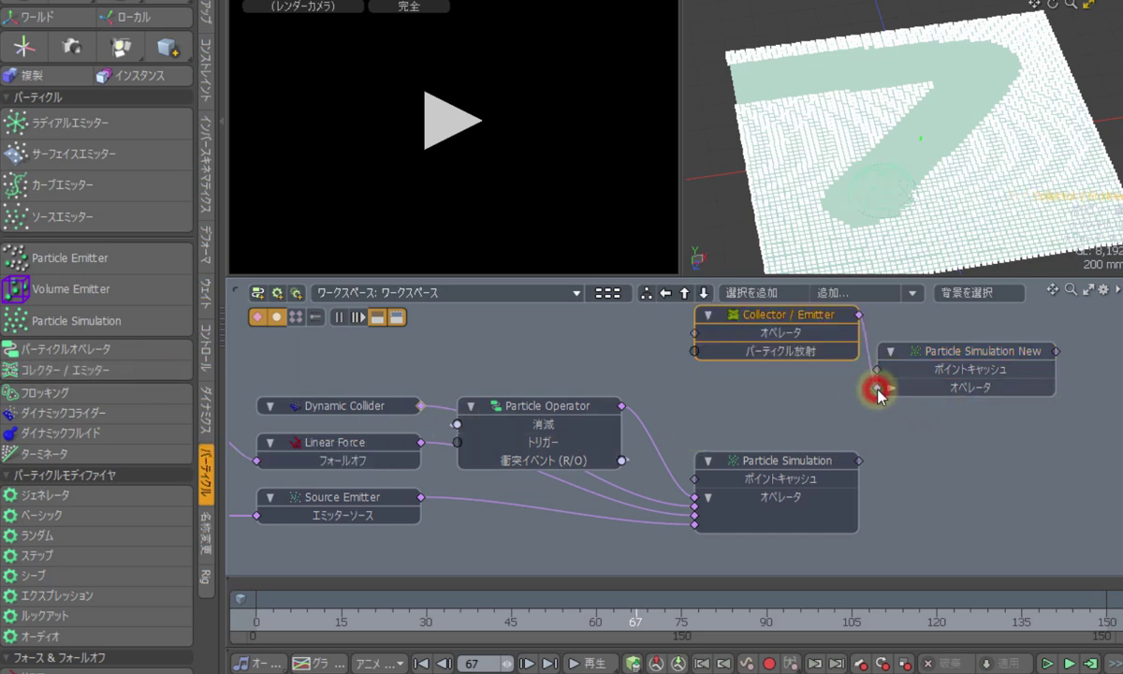
left_click_drag(763, 314, 764, 370)
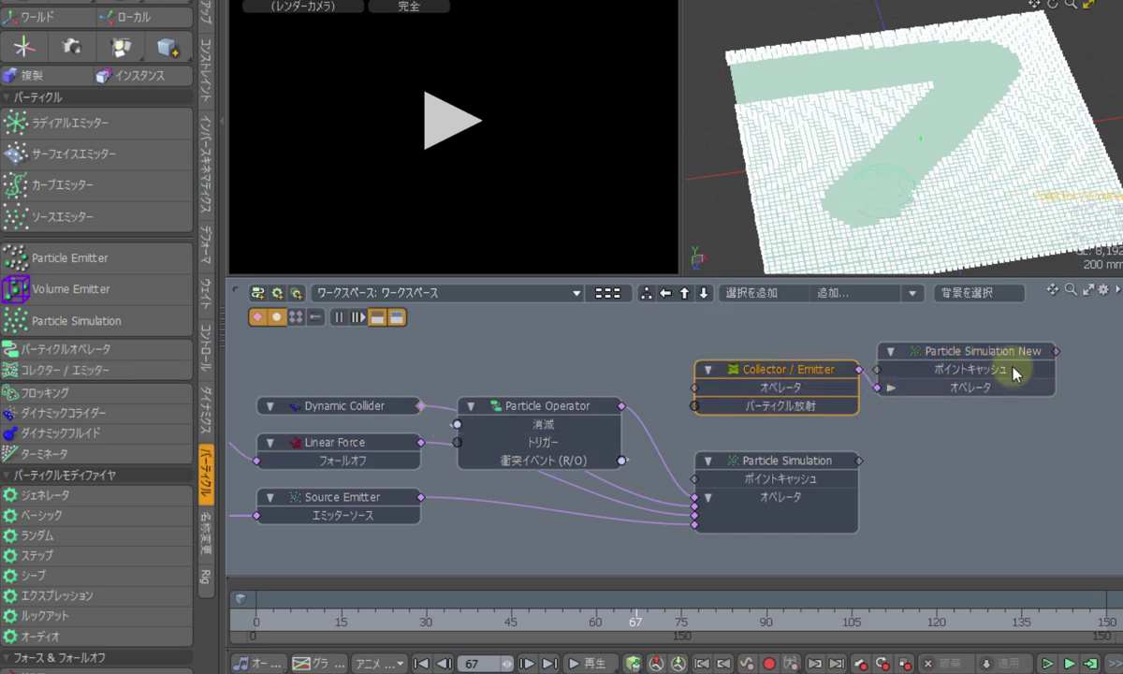
left_click_drag(978, 356, 1018, 350)
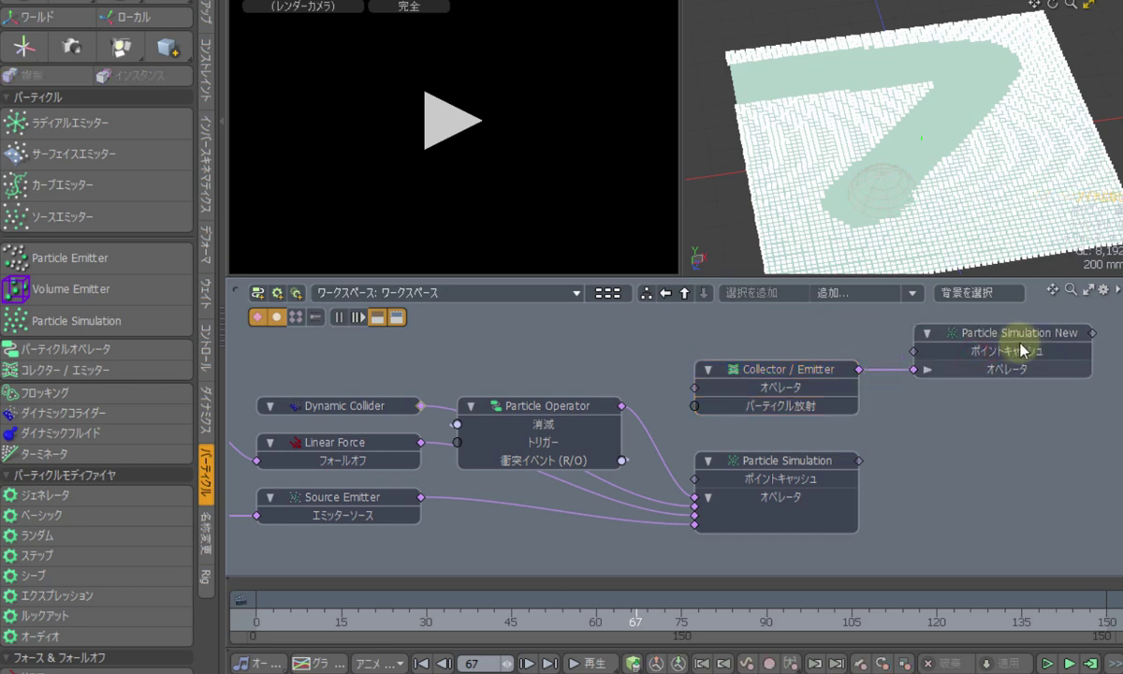
Step: Connect the Particle Operator to the Collector / Emitter's オペレータ input and its 衝突イベント (R/O) output to パーティクル放射
left_click(777, 384)
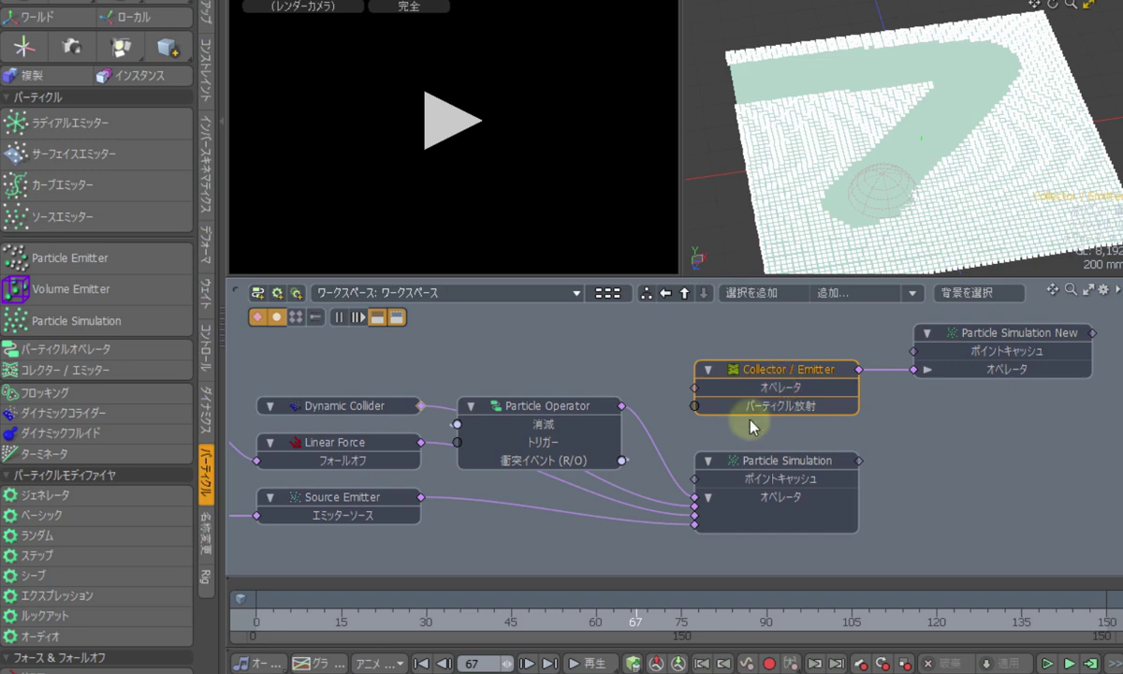
left_click_drag(619, 405, 626, 370)
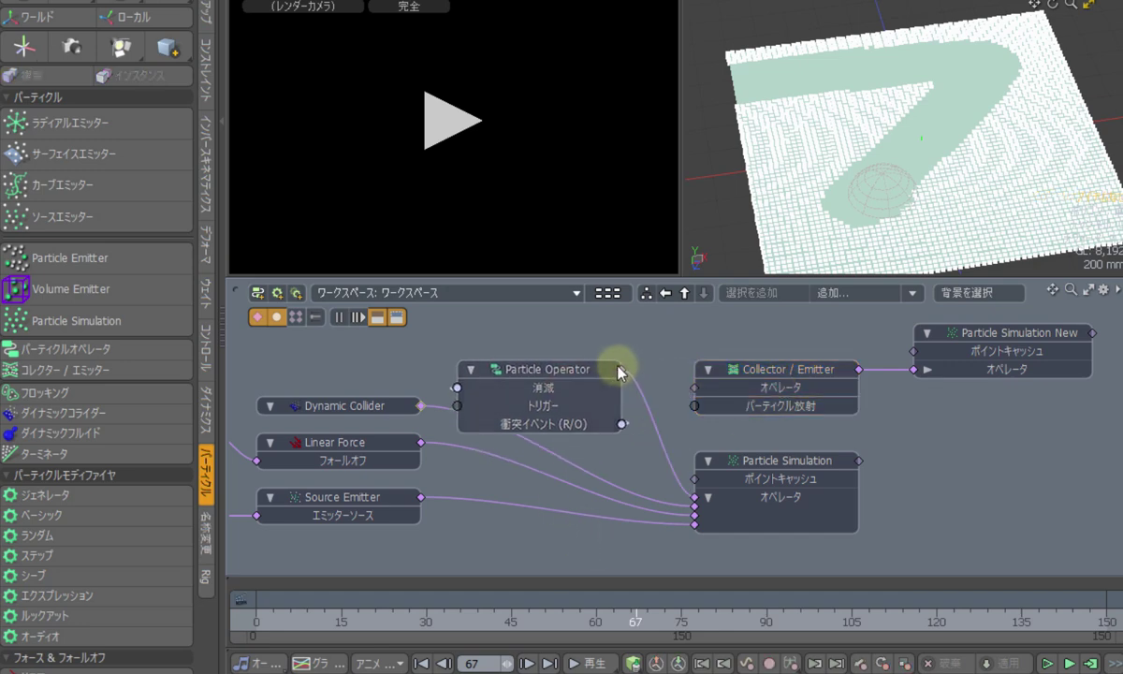
left_click_drag(729, 389, 729, 390)
left_click_drag(622, 426, 727, 409)
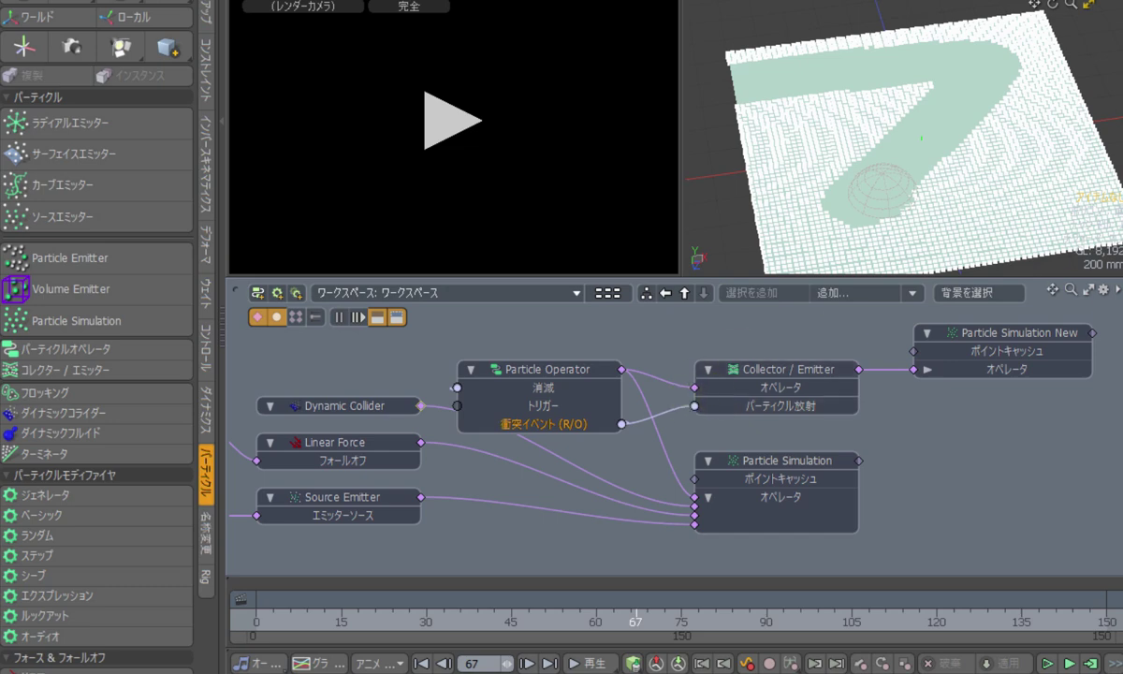
Step: Add the 位置 (Read Only) particle feature to the Particle Operator
right_click(534, 369)
mouse_move(610, 487)
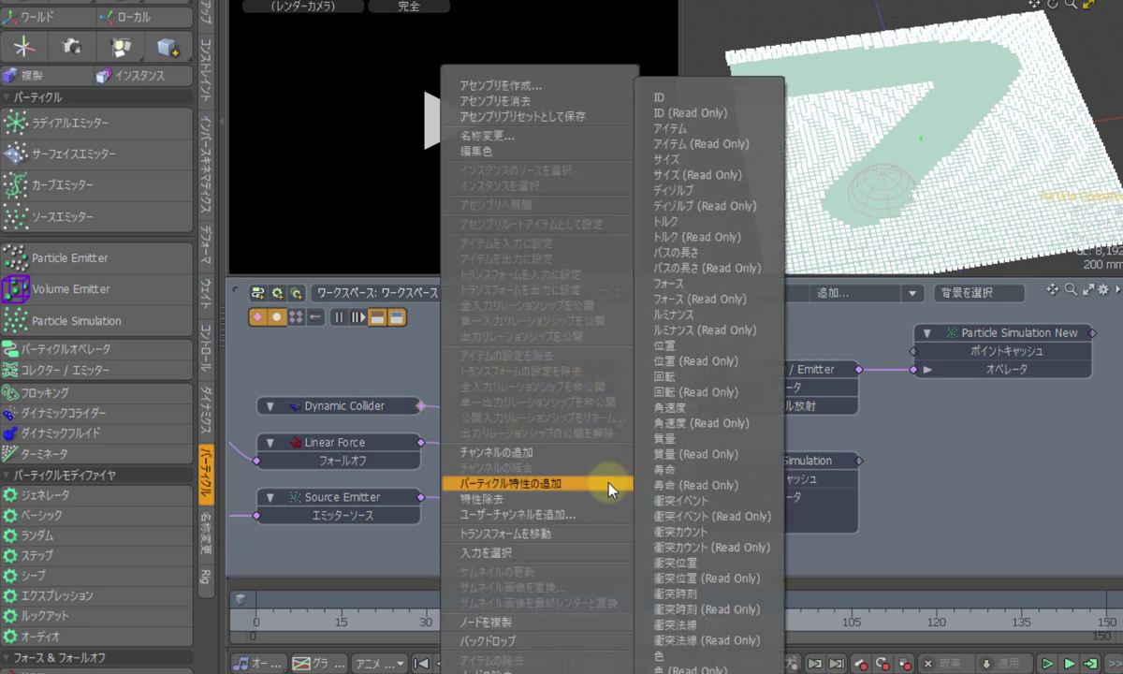
left_click(776, 363)
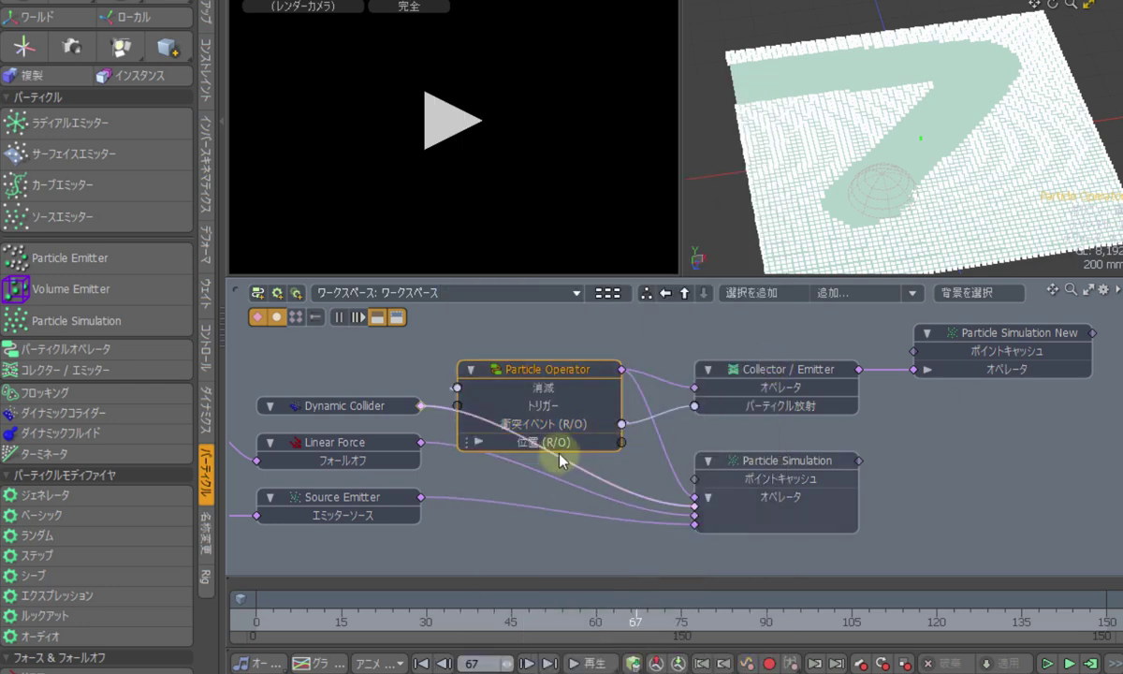
Step: Add the 位置 particle feature to the Collector / Emitter and drive it with the Particle Operator's 位置 (R/O) output
left_click(793, 410)
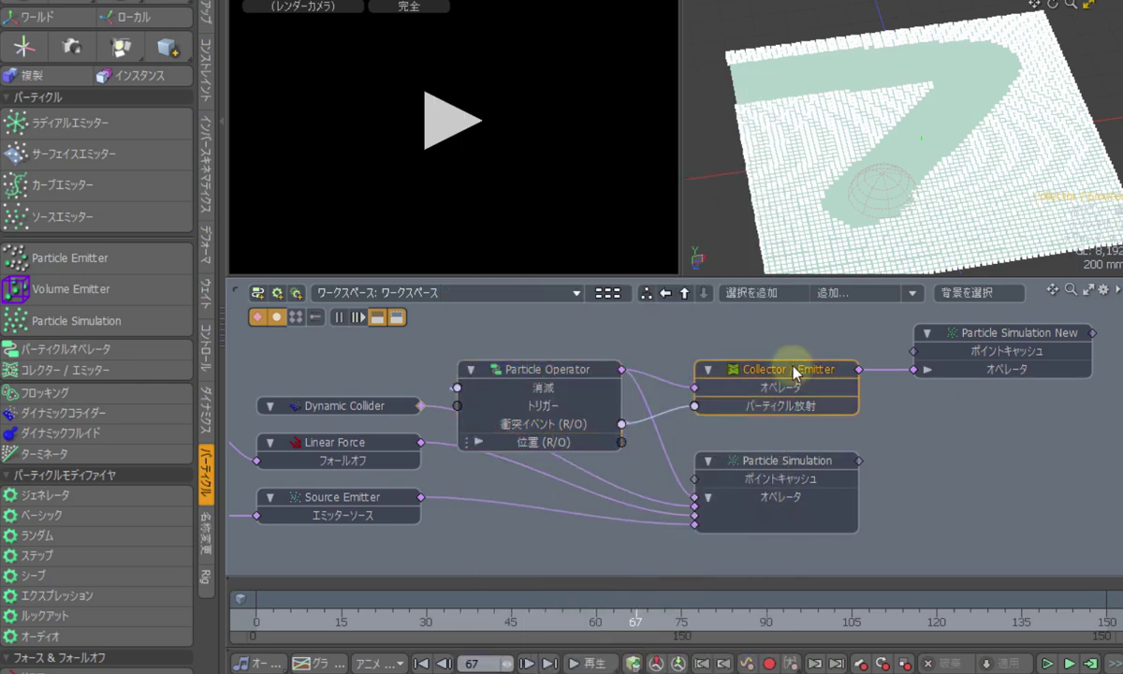
right_click(794, 370)
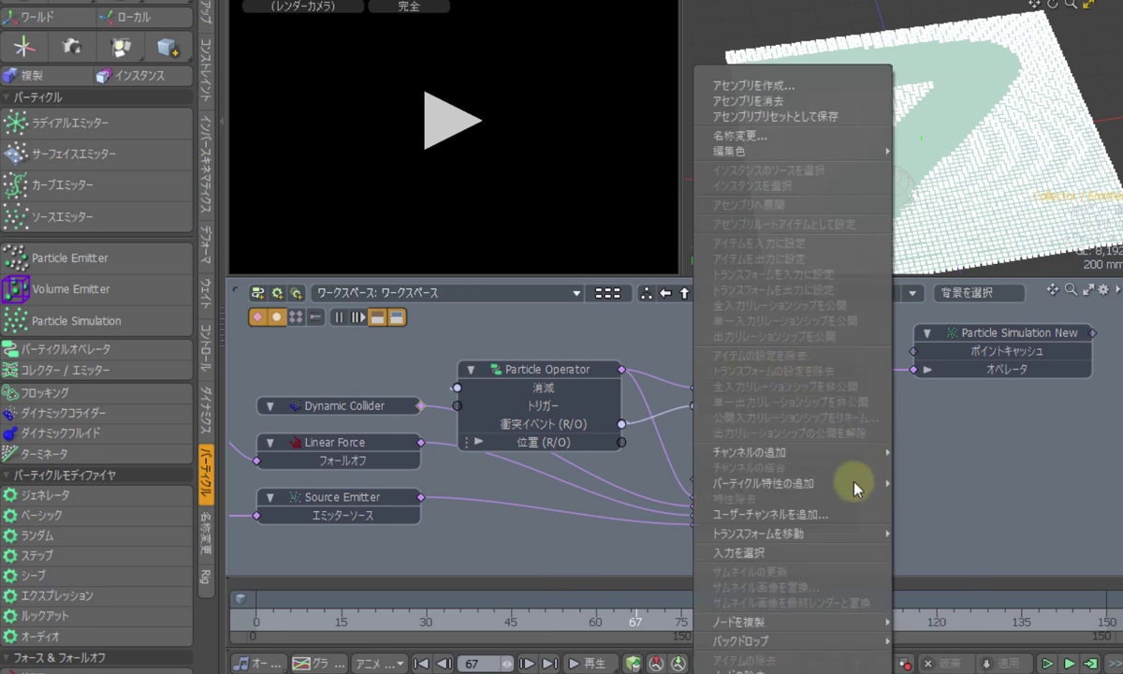
mouse_move(855, 485)
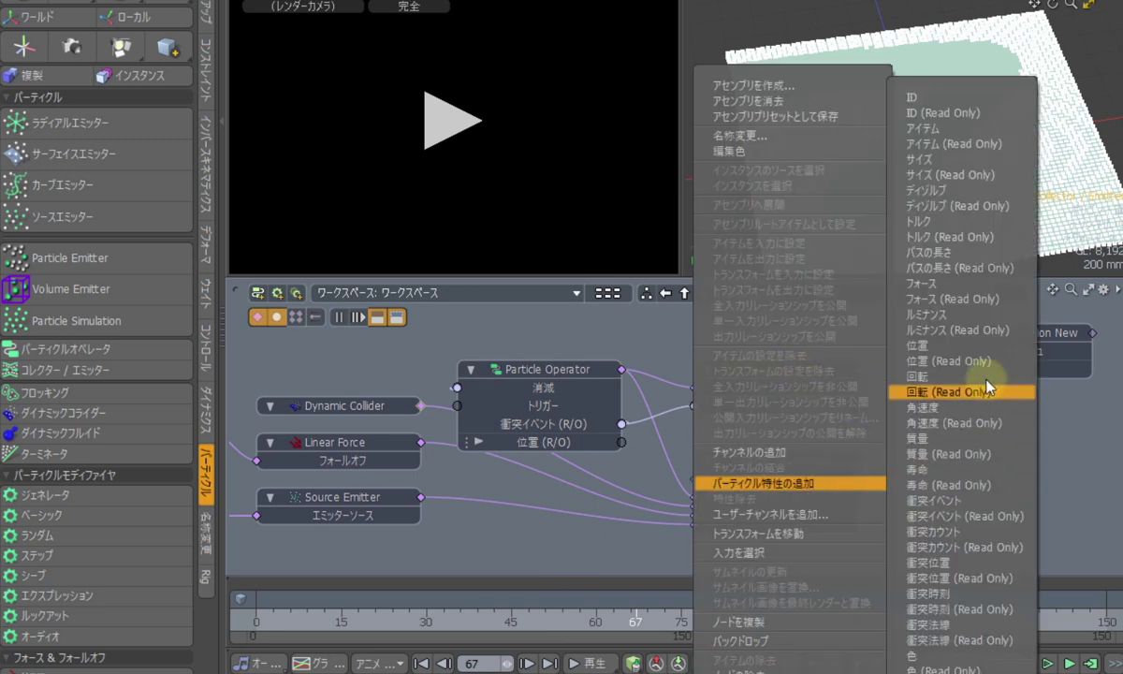
left_click(983, 345)
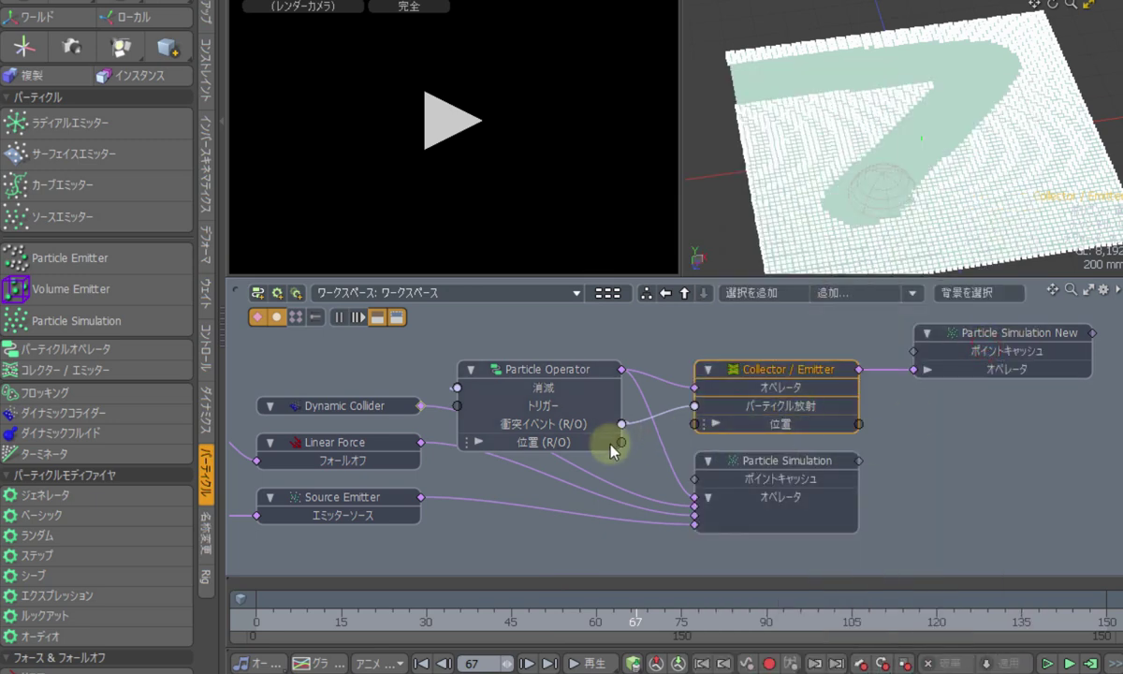
left_click_drag(622, 441, 751, 426)
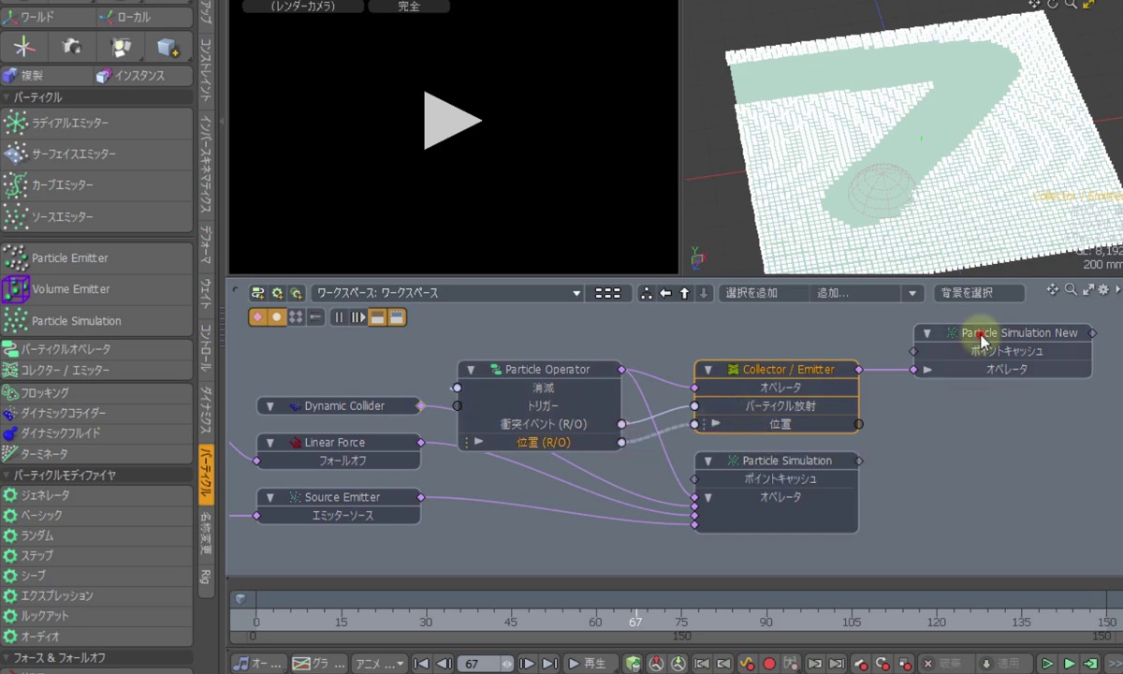
Step: Give Particle Simulation New a red GL colour of 0.88, 0.0, 0.03 and a preview size of 5.0, with its node aligned beside Collector / Emitter
left_click_drag(980, 336, 982, 369)
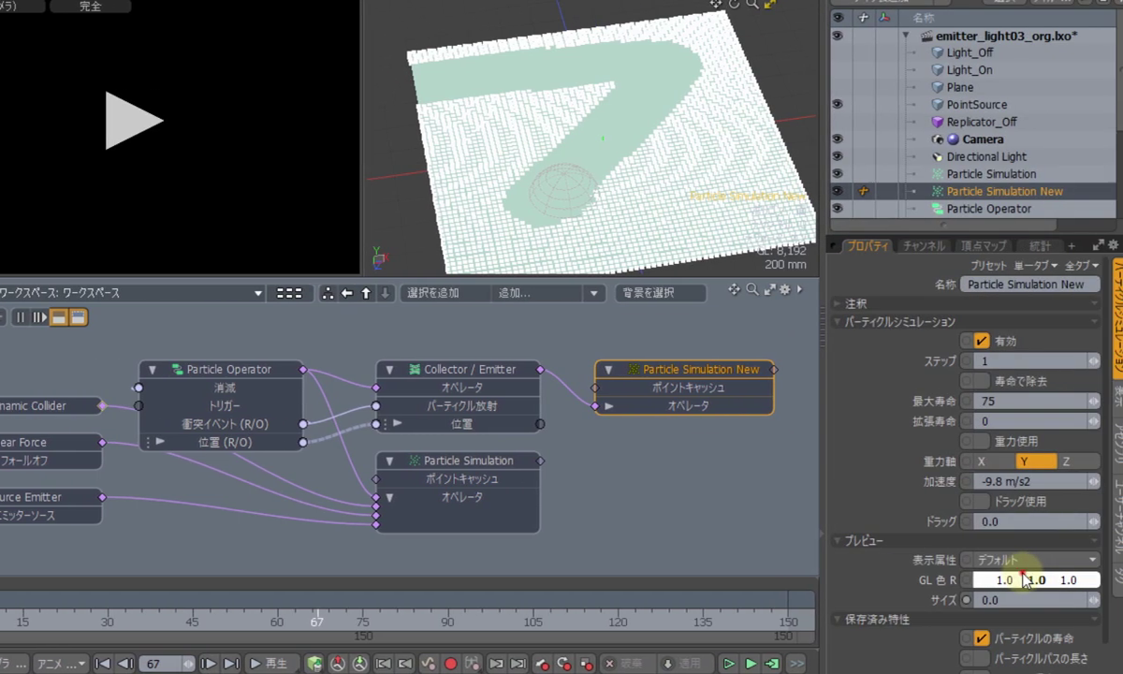
left_click(969, 580)
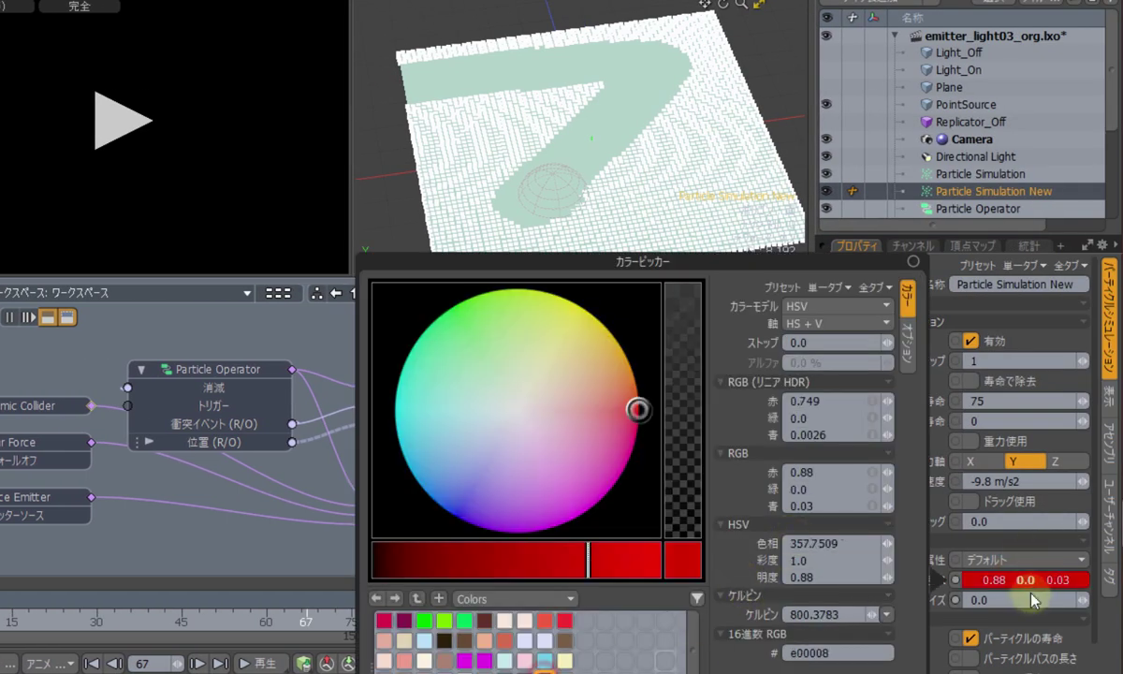
left_click(948, 597)
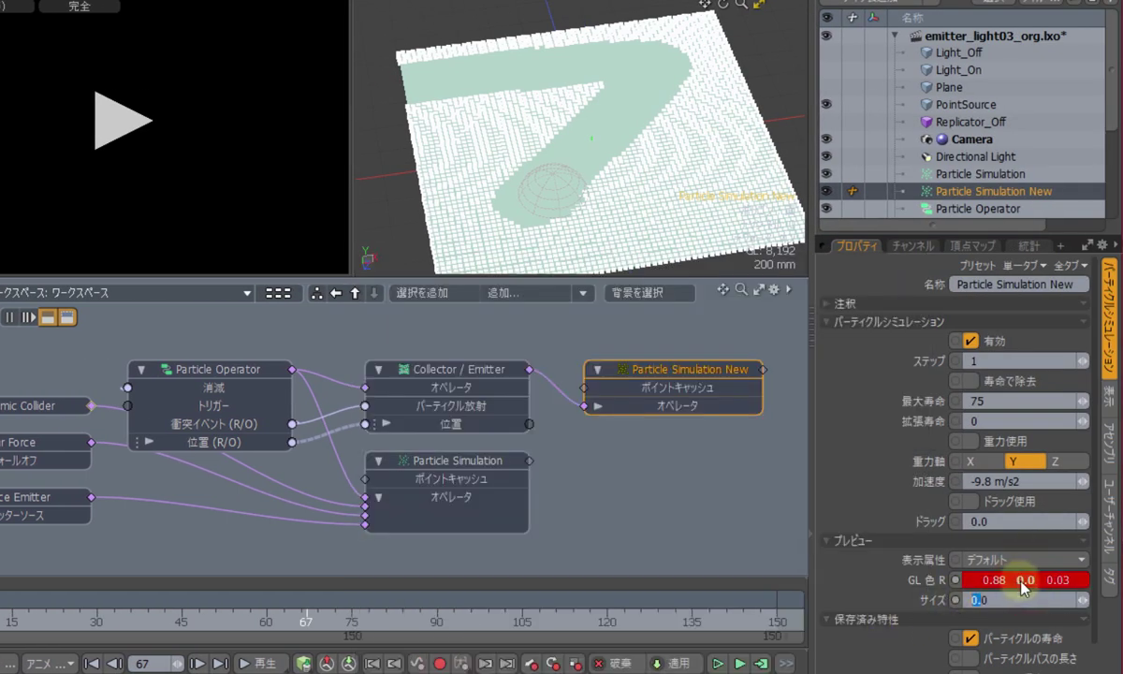
left_click(1003, 602)
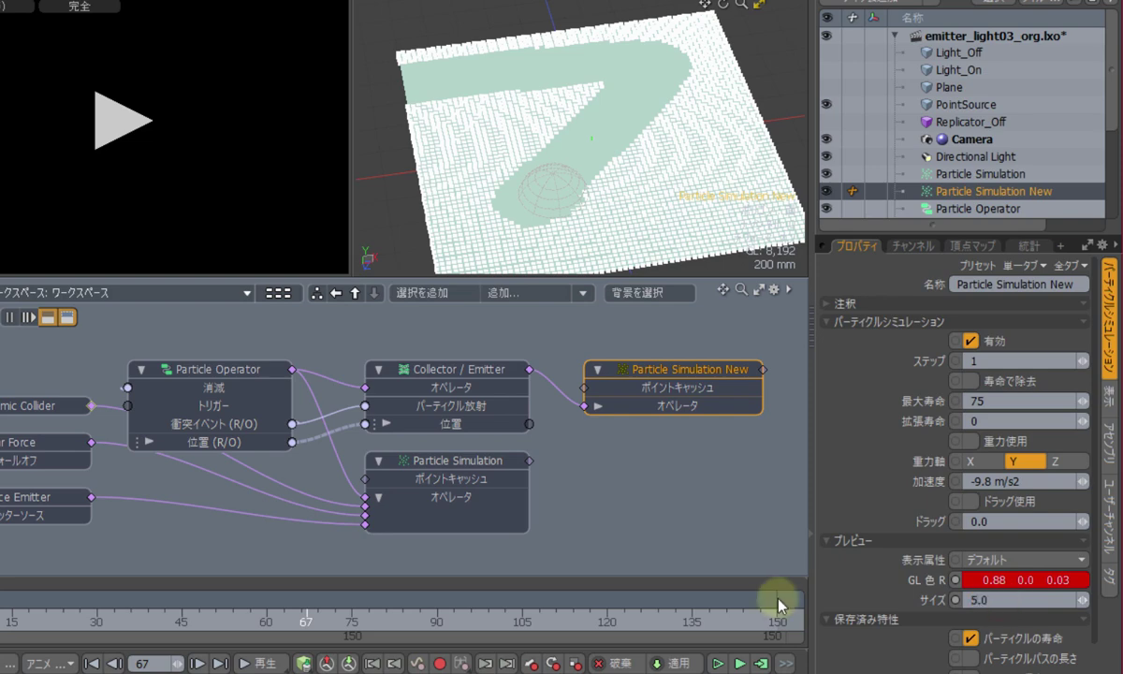
Step: Hide the PointSource mesh and recalculate the particle simulation
left_click(827, 105)
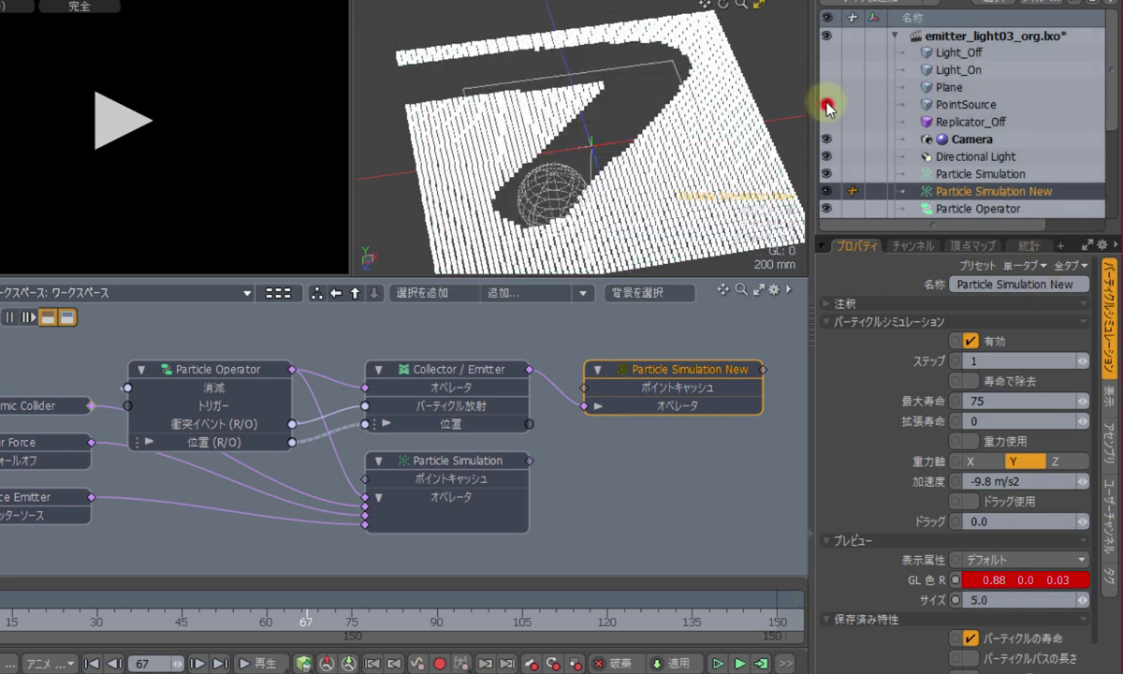
left_click(762, 664)
left_click(456, 271)
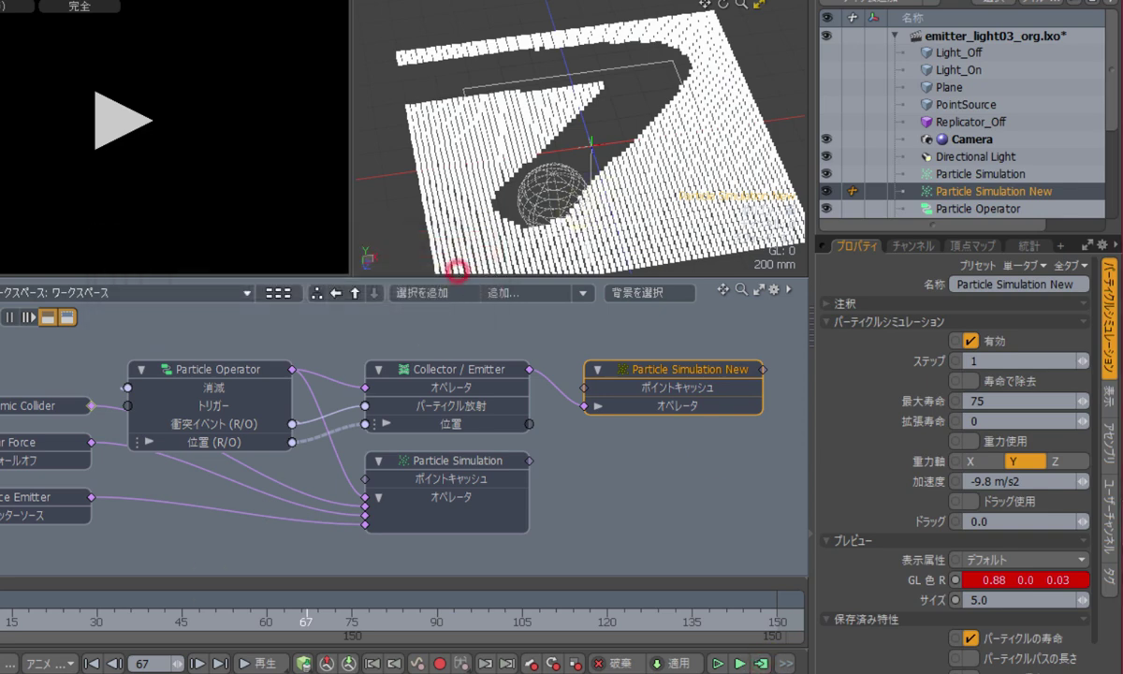
Step: Play the simulation from the first frame to check where the killed particles are re-emitted
left_click(97, 662)
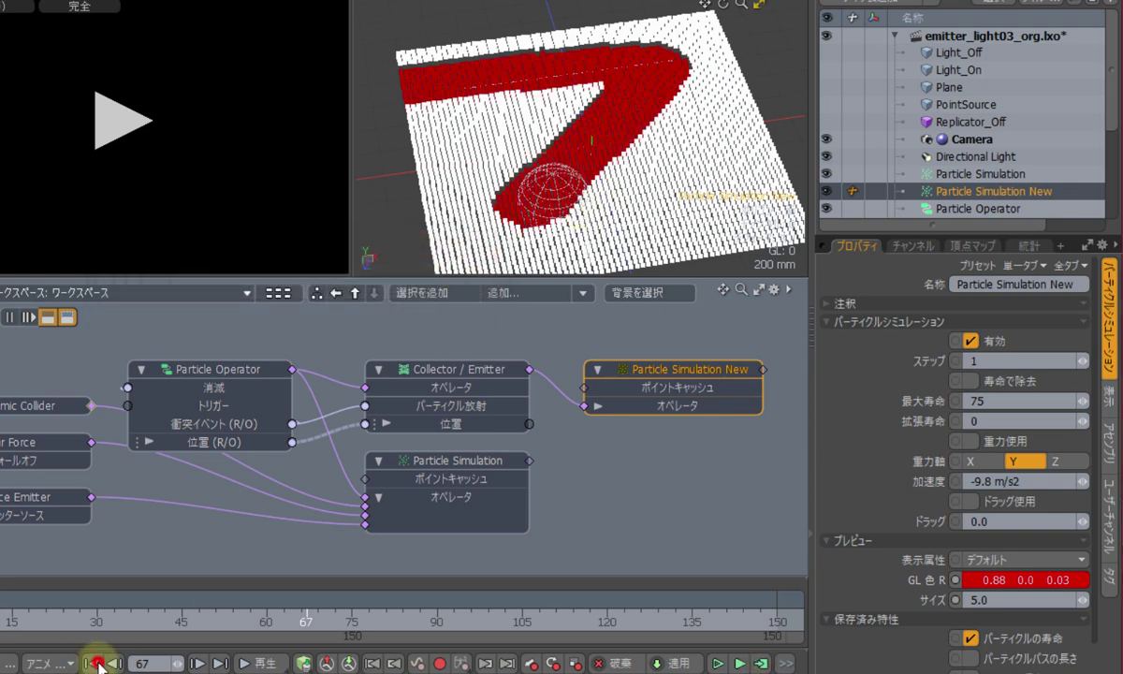
left_click(270, 663)
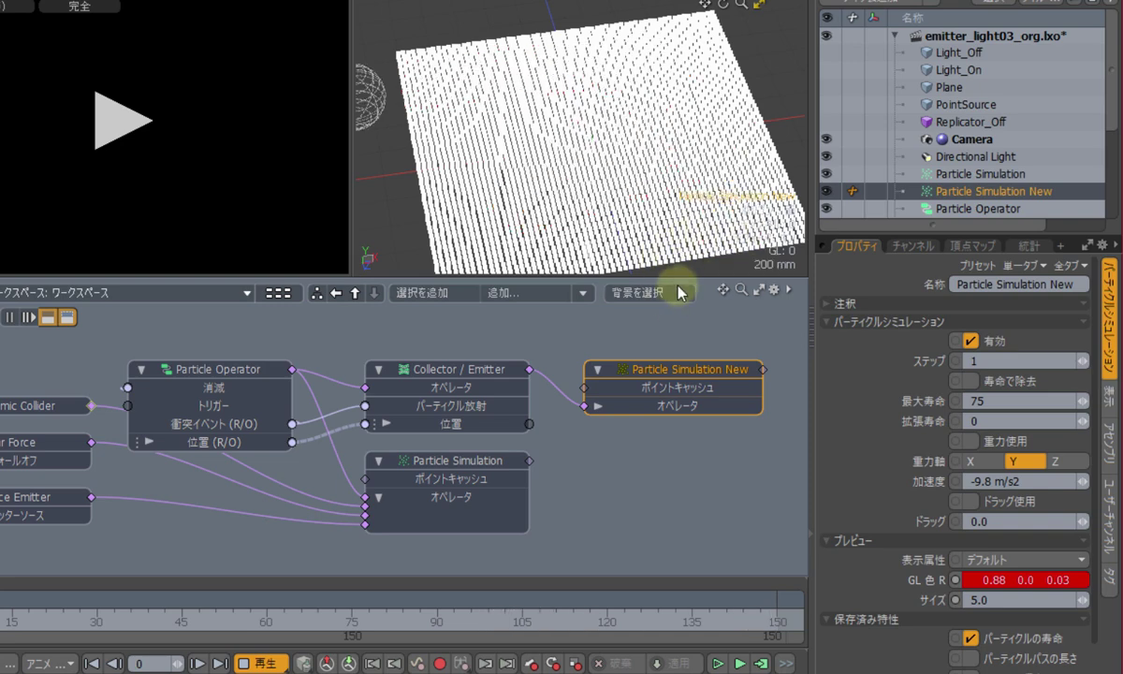
left_click(264, 663)
Step: Set PointSource's Y position to 5 mm and recalculate the particle simulation
left_click_drag(633, 239, 626, 154, "alt")
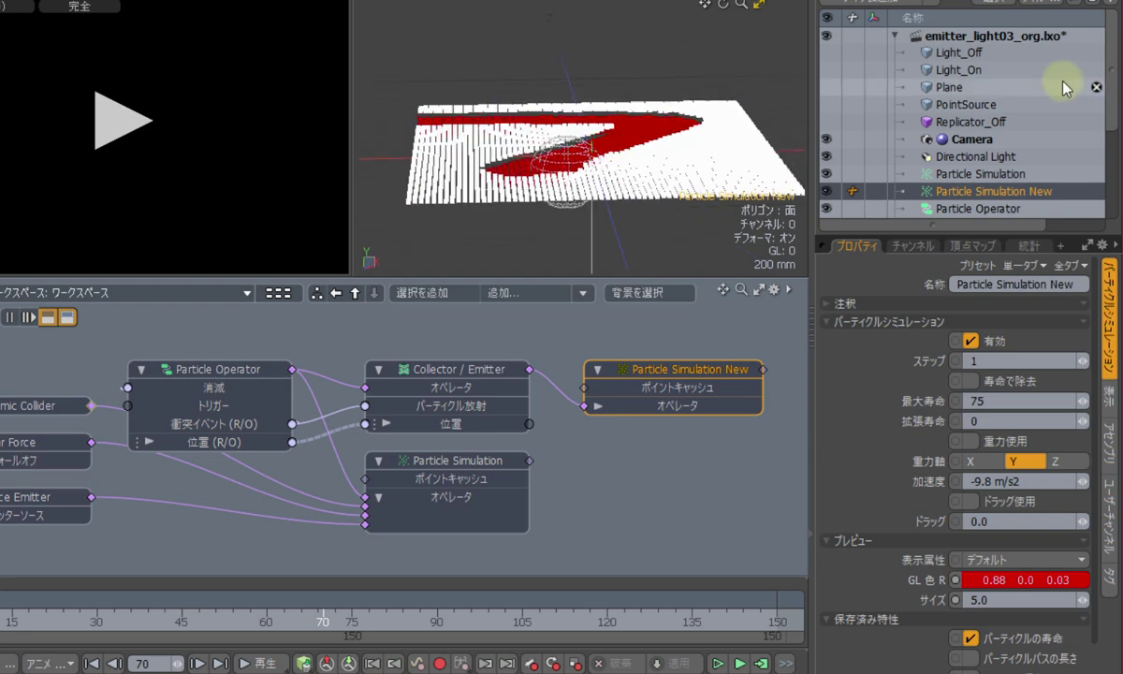
left_click(966, 104)
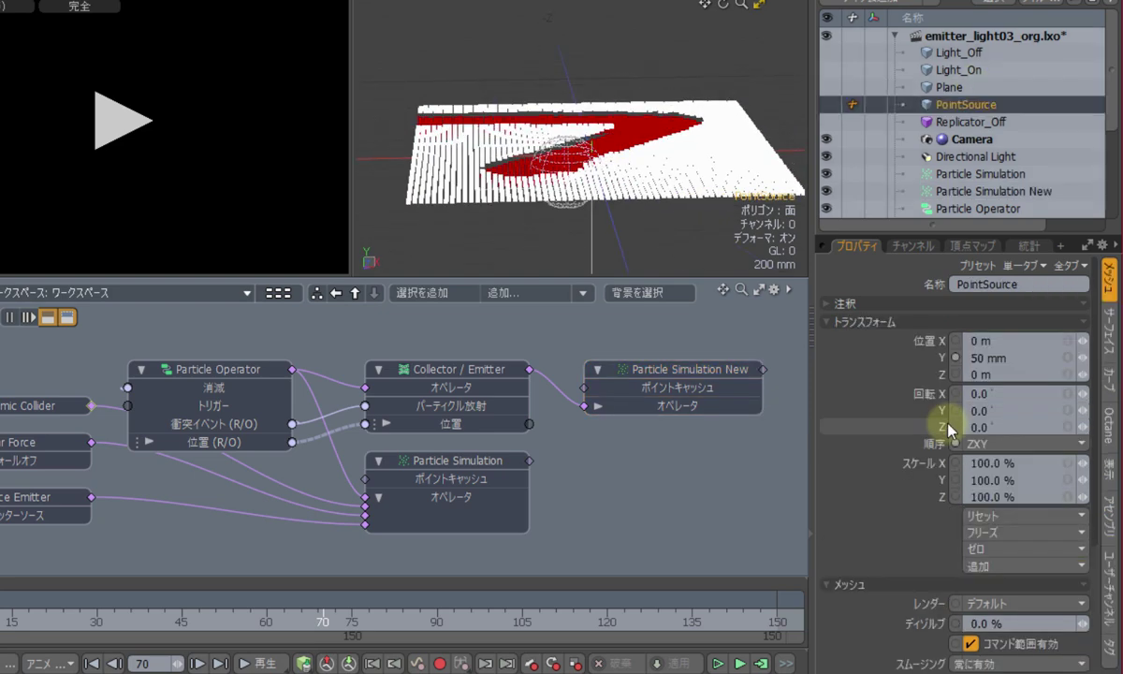
left_click(976, 357)
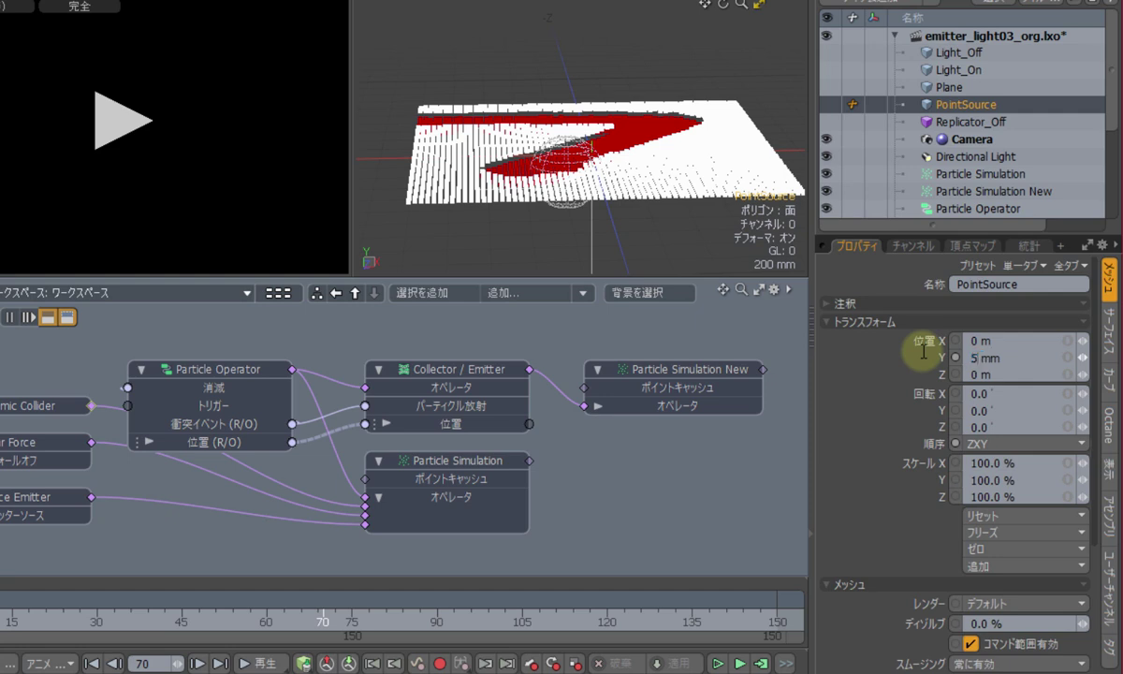
left_click(760, 663)
left_click(438, 273)
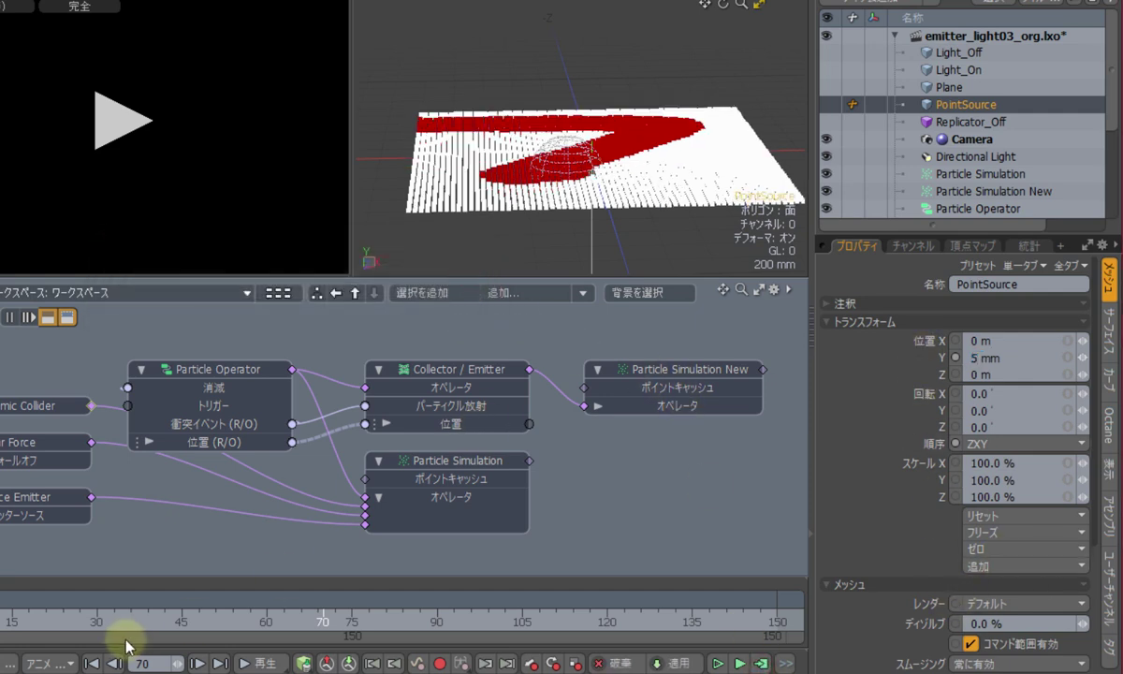
Step: Replay the recalculated simulation from the first frame to compare the height of the red particles with the white grid
left_click(106, 663)
left_click(260, 663)
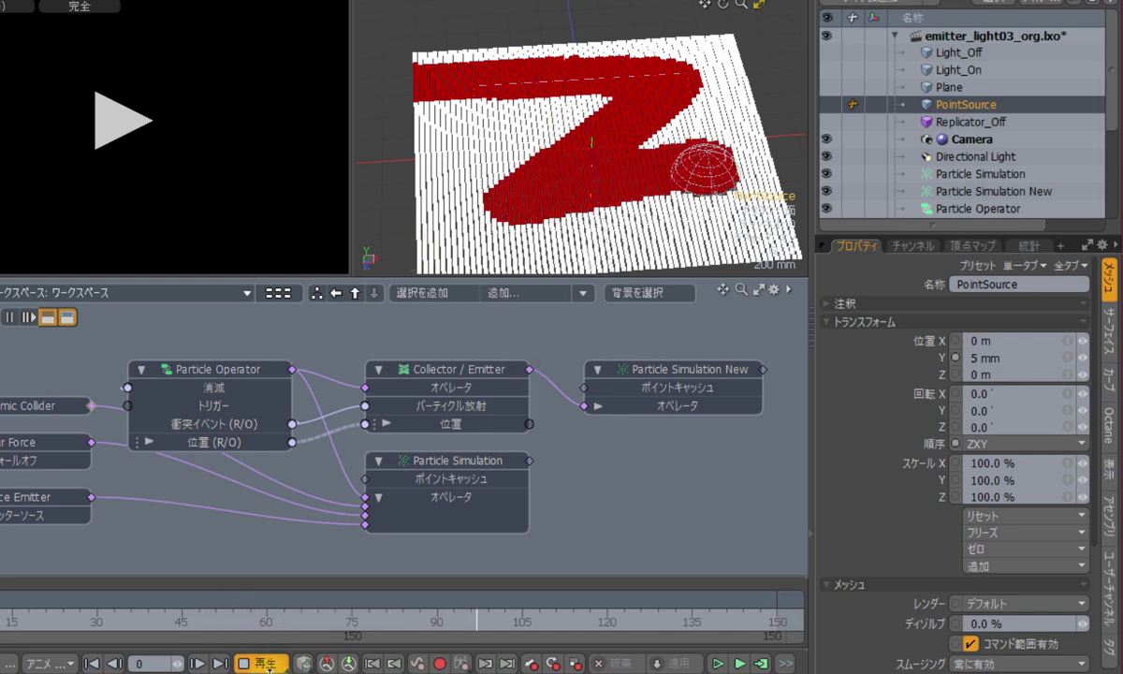
left_click(272, 665)
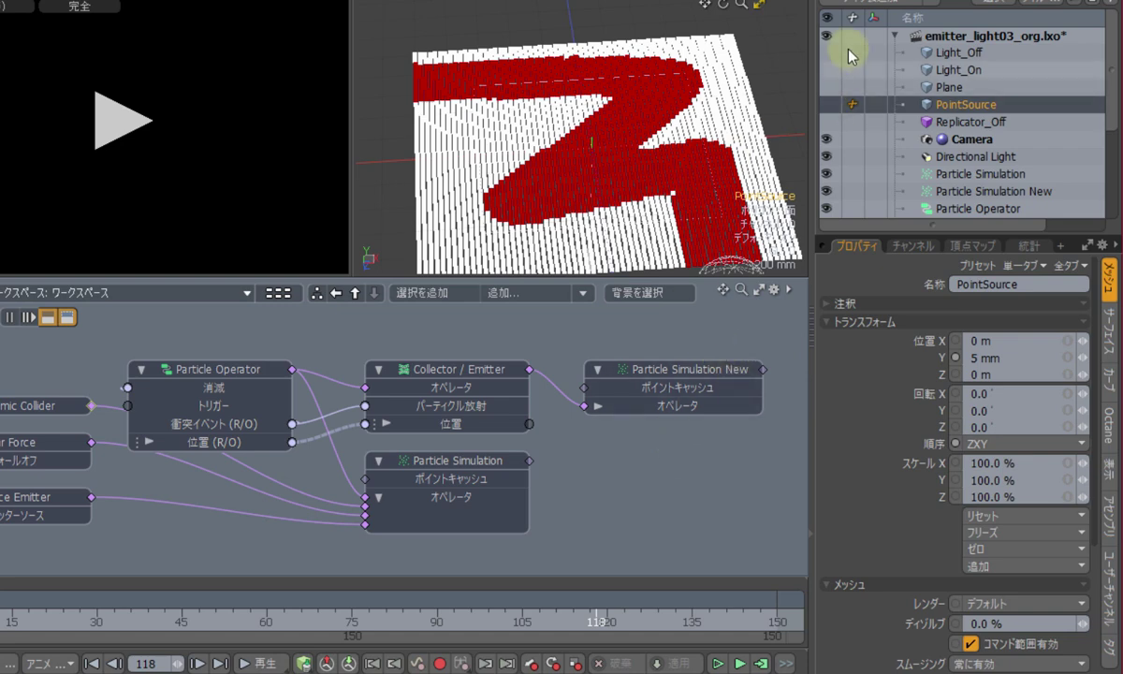
Step: Add a replicator item to the scene and name it Replicator New
left_click(890, 2)
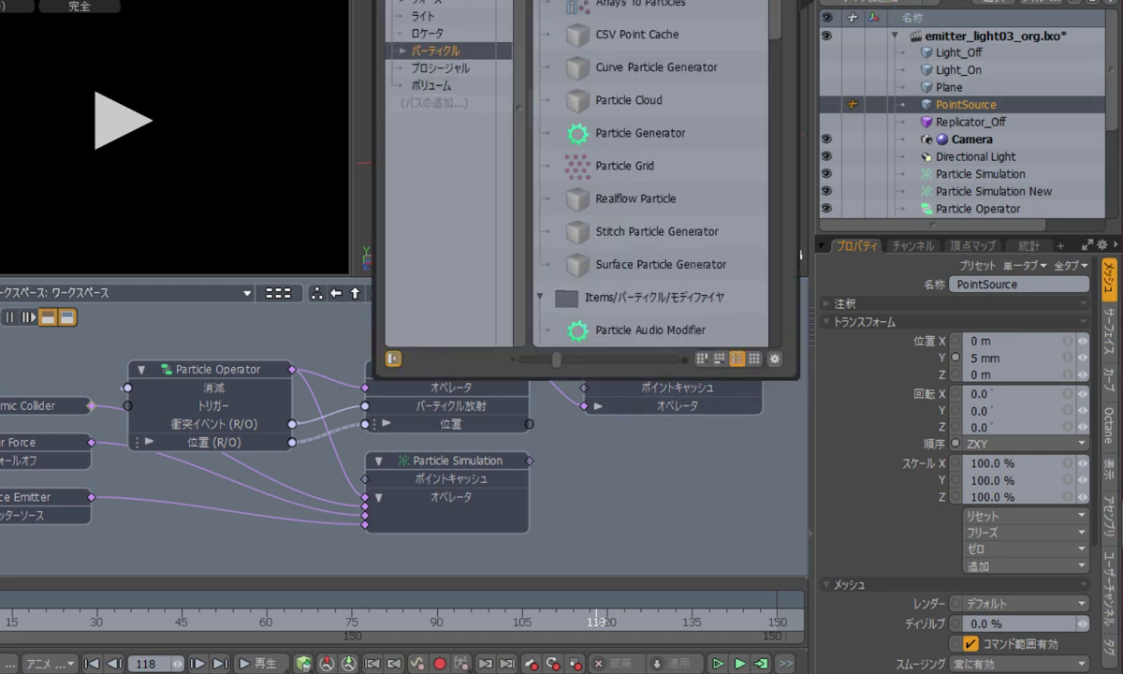
double_click(1020, 286)
type("New")
key("Return")
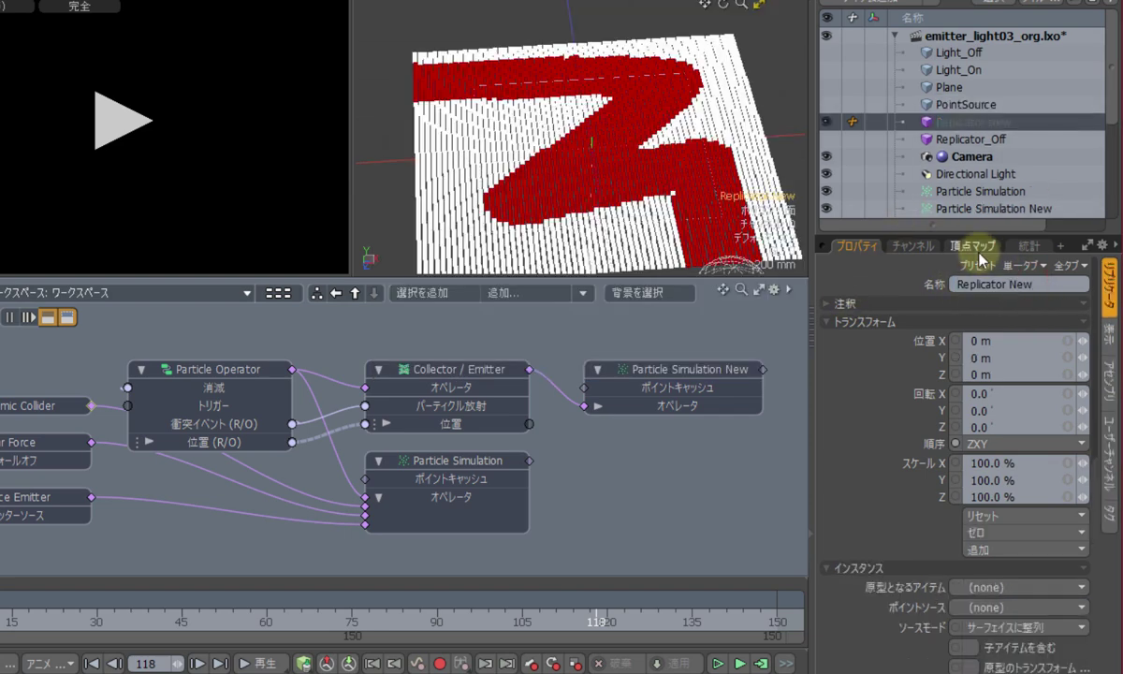
Step: Set Replicator New's 原型となるアイテム to Light_On and its ポイントソース to Particle Simulation New
left_click(1015, 589)
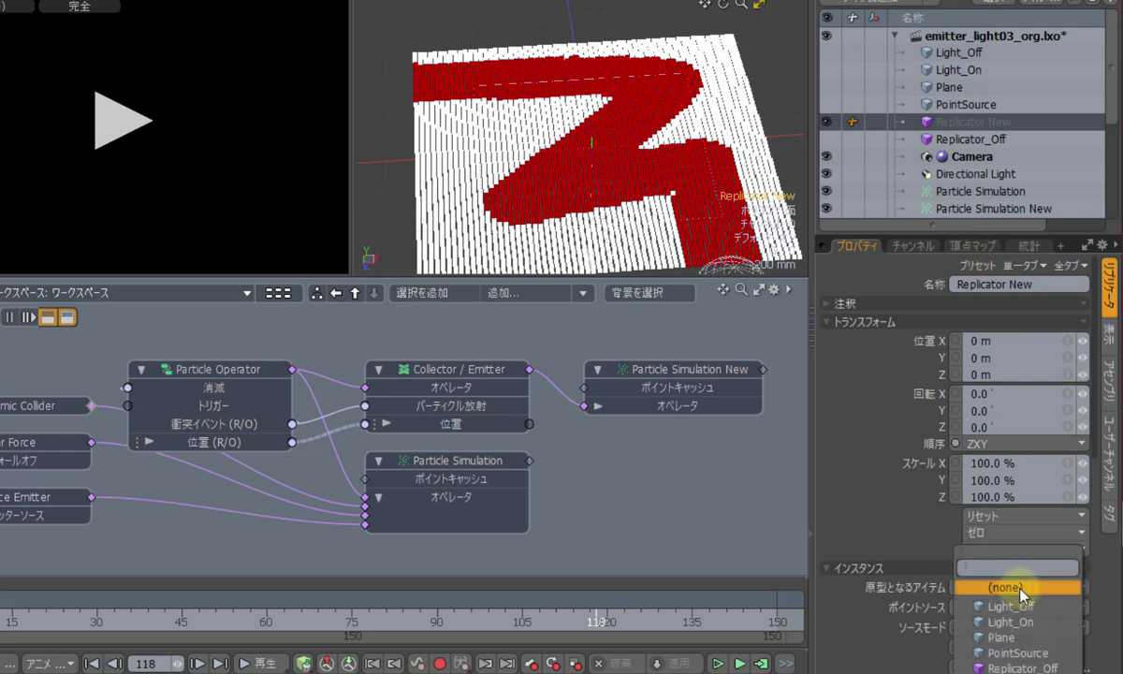
left_click(1011, 622)
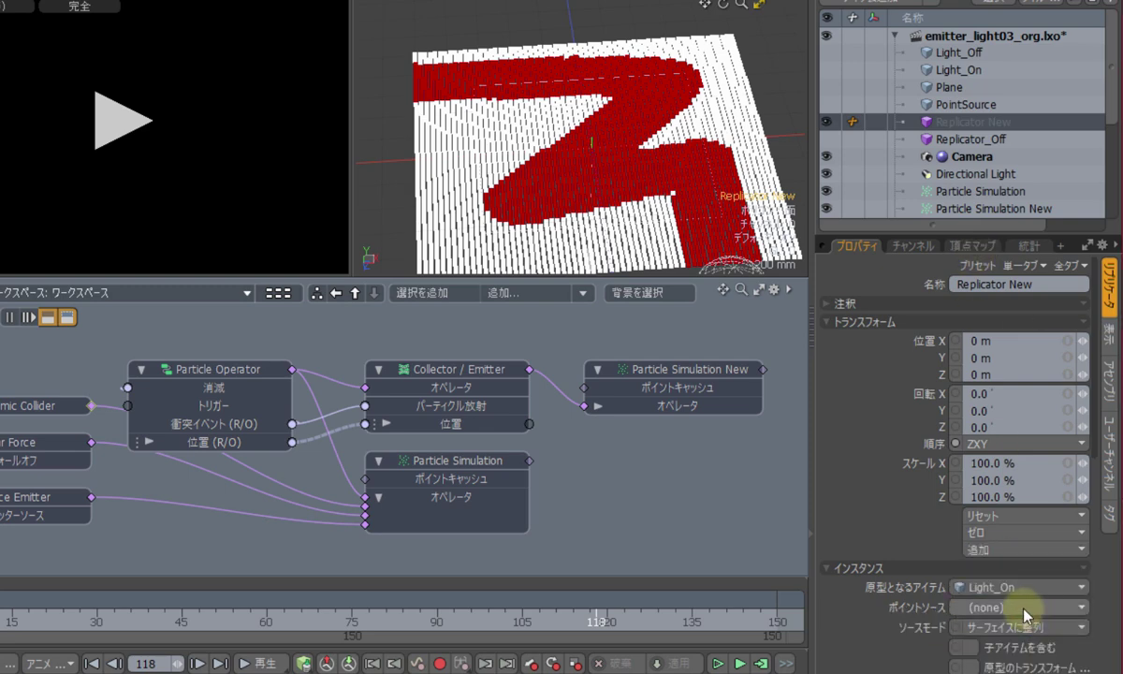
left_click(1025, 608)
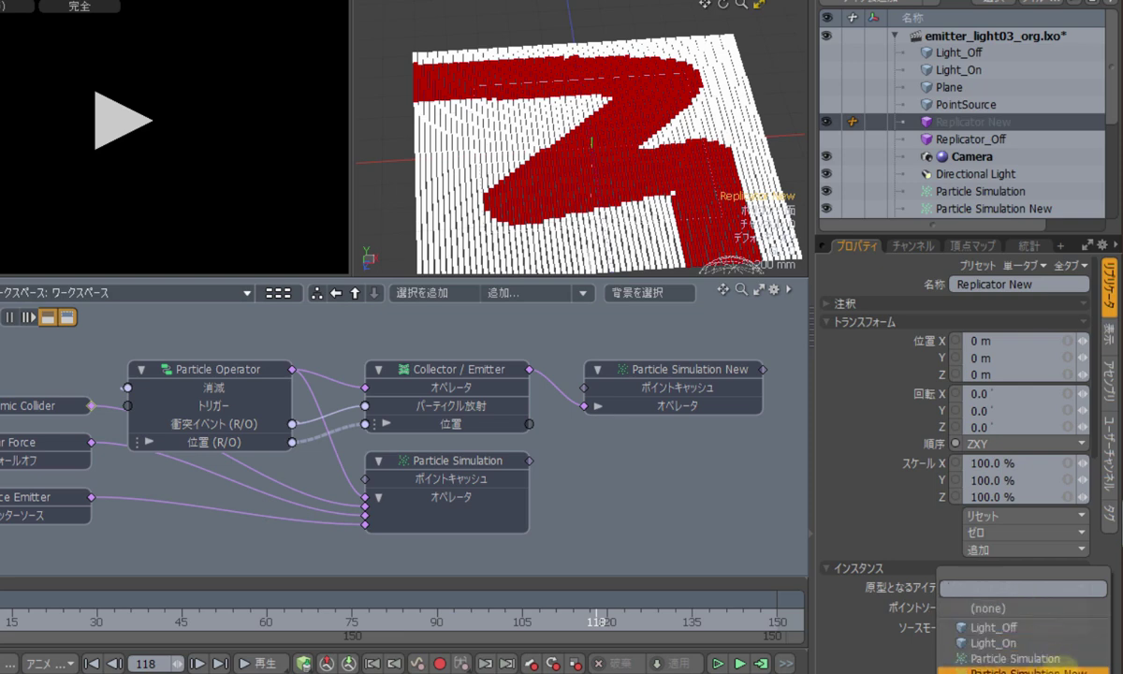
left_click(1029, 670)
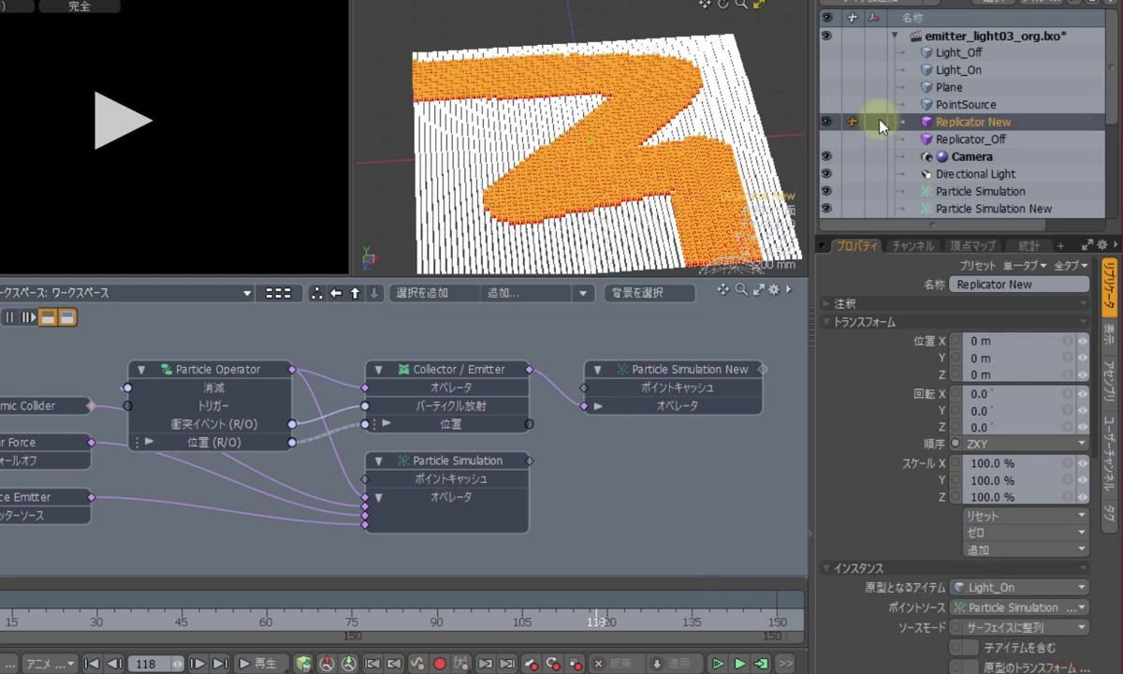
Step: Make Replicator_Off visible and set its Y position to -5 mm
left_click(917, 138)
left_click(826, 138)
left_click(827, 137)
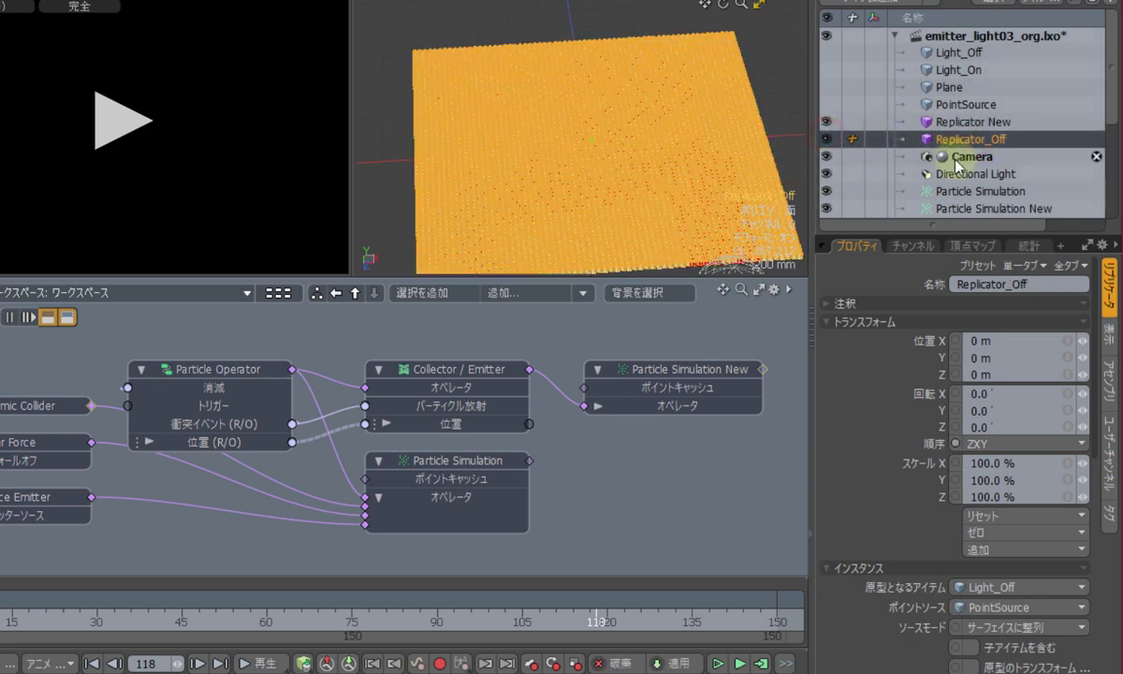
scroll(955, 161, "down", 1)
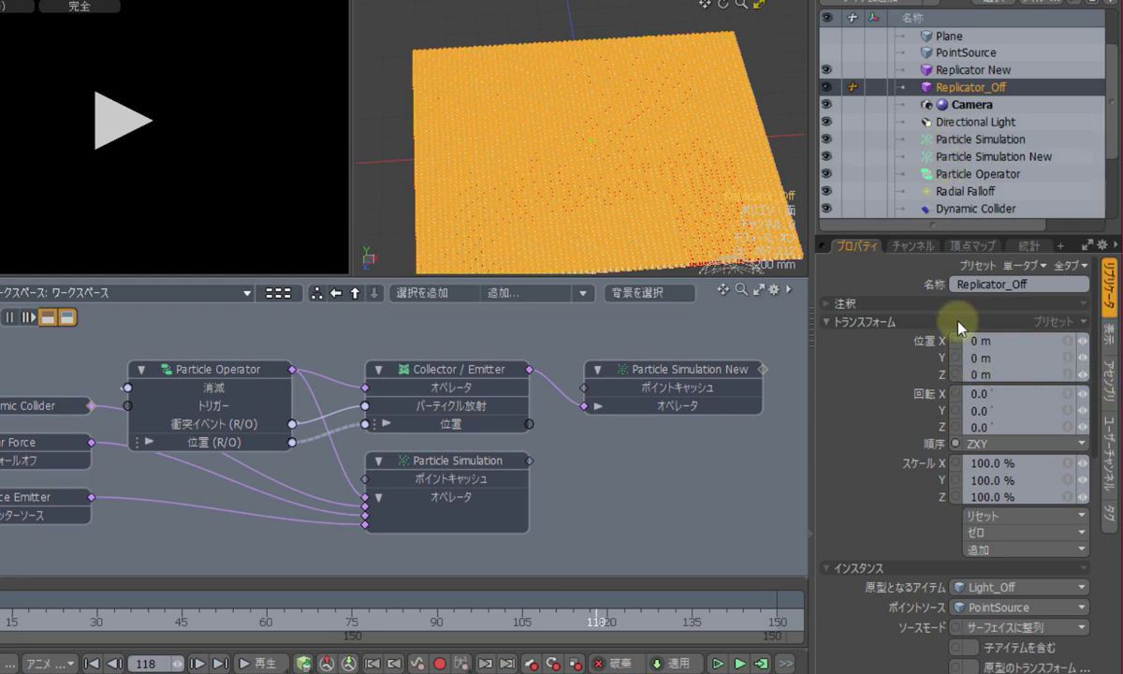
left_click(1002, 356)
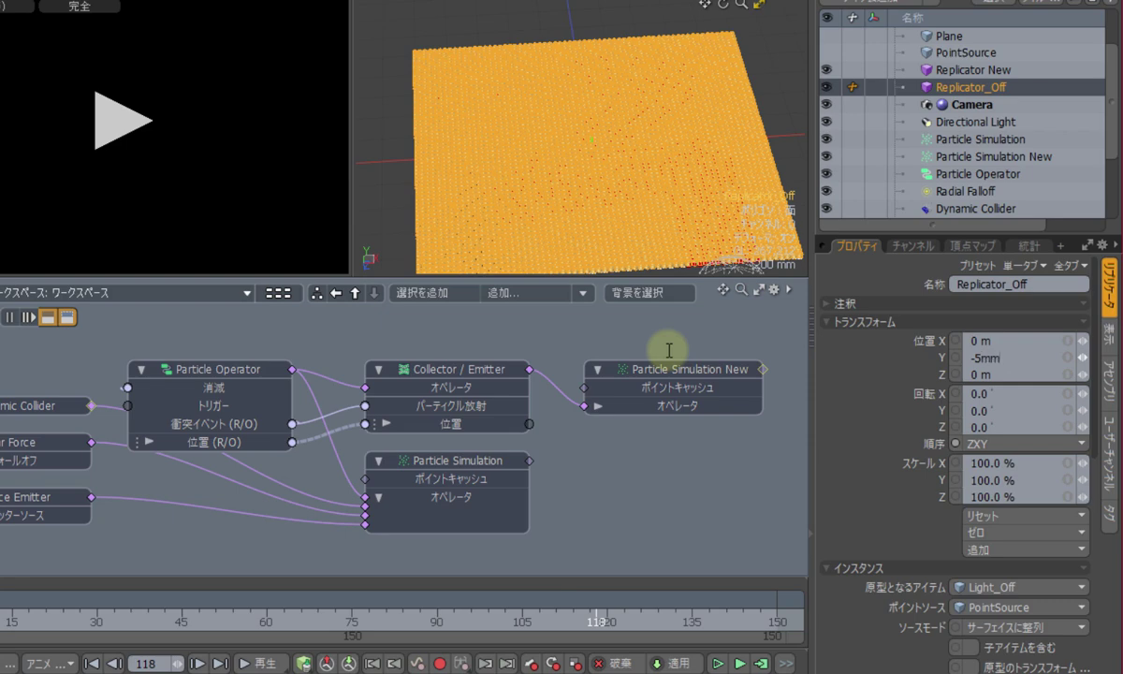
key("Return")
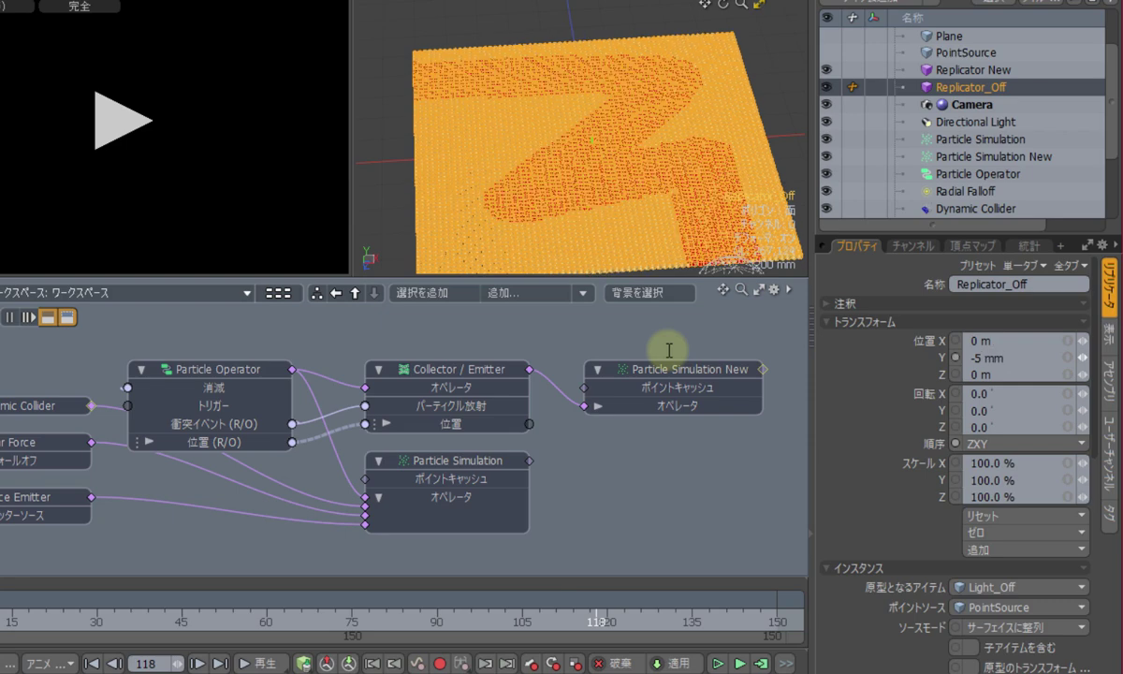
Step: Hide Particle Simulation and Particle Simulation New and play the animation from the first frame showing only the replicated lights
left_click(483, 21)
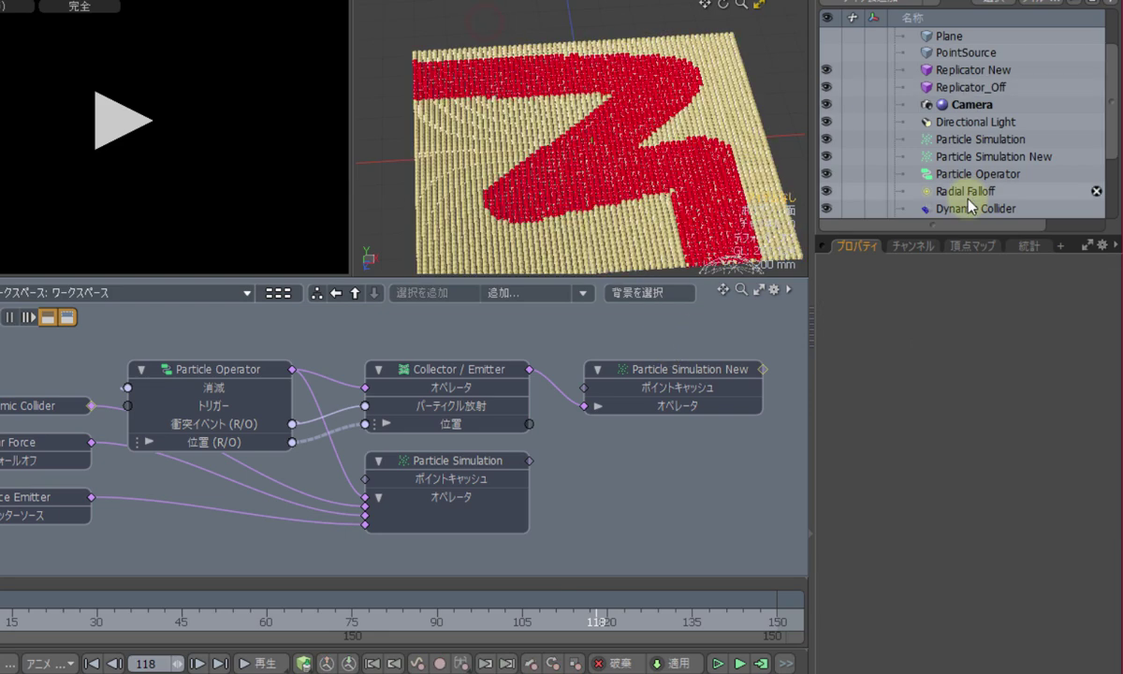
left_click(828, 139)
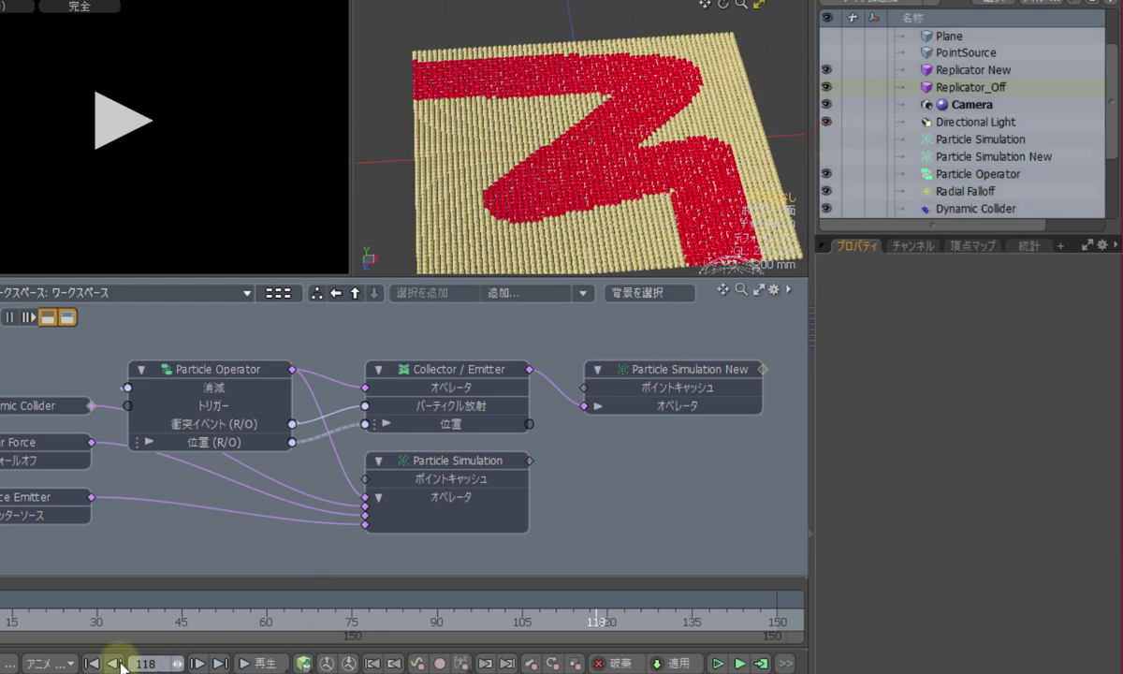
left_click(87, 662)
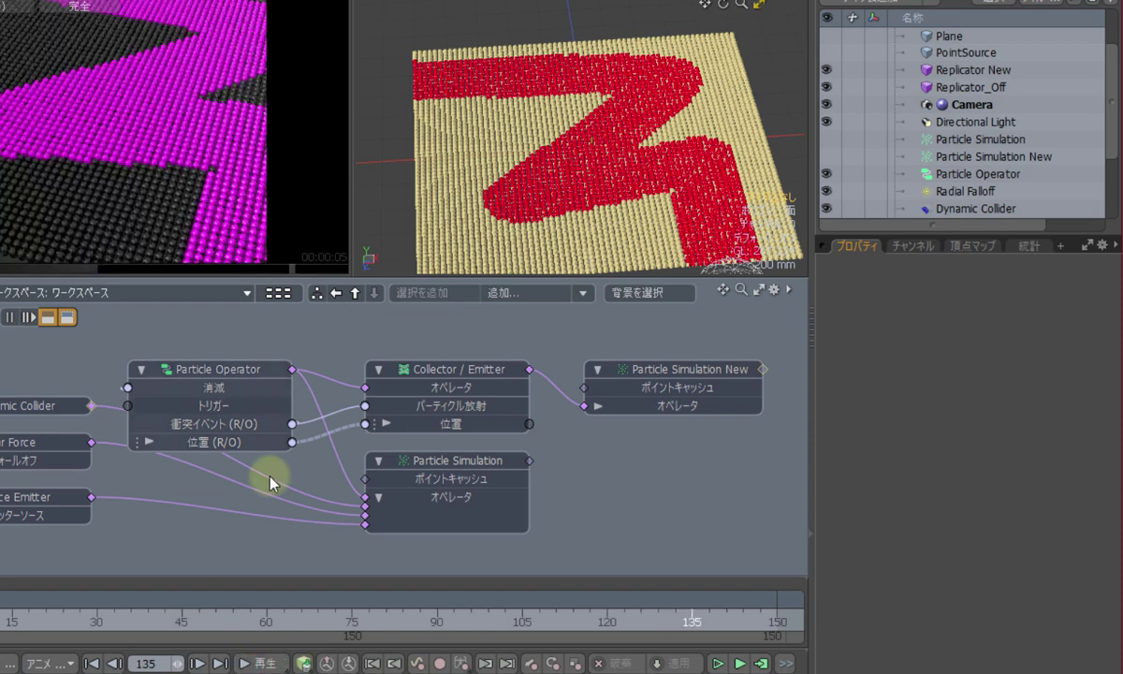
left_click(91, 663)
left_click(250, 664)
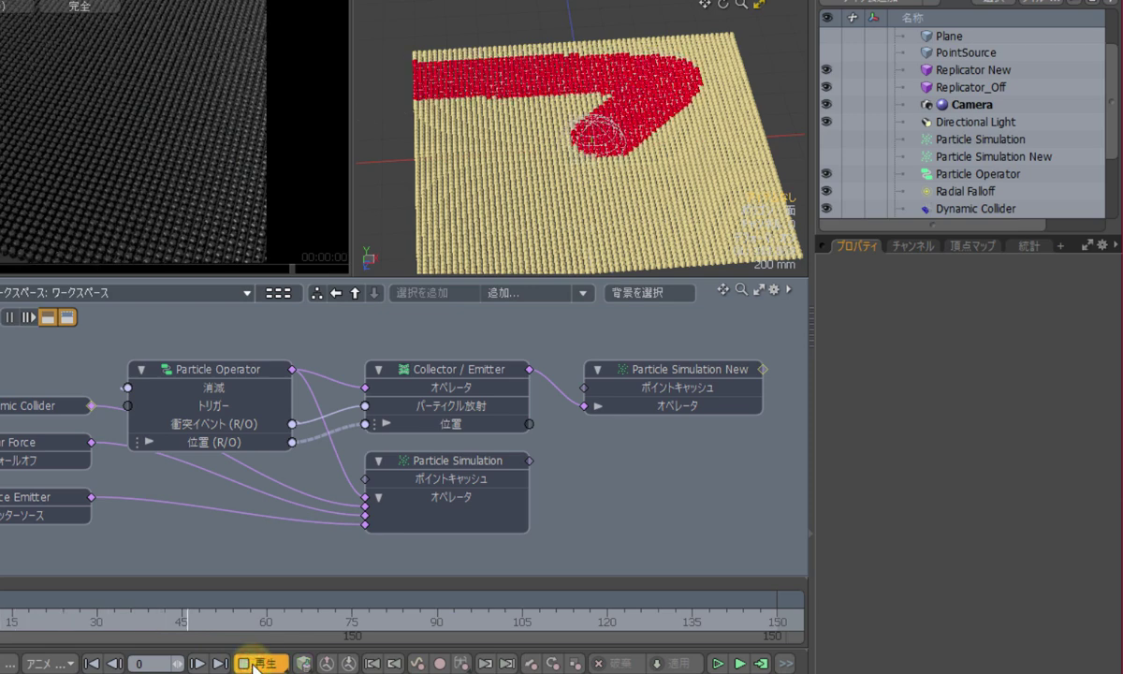
left_click(250, 664)
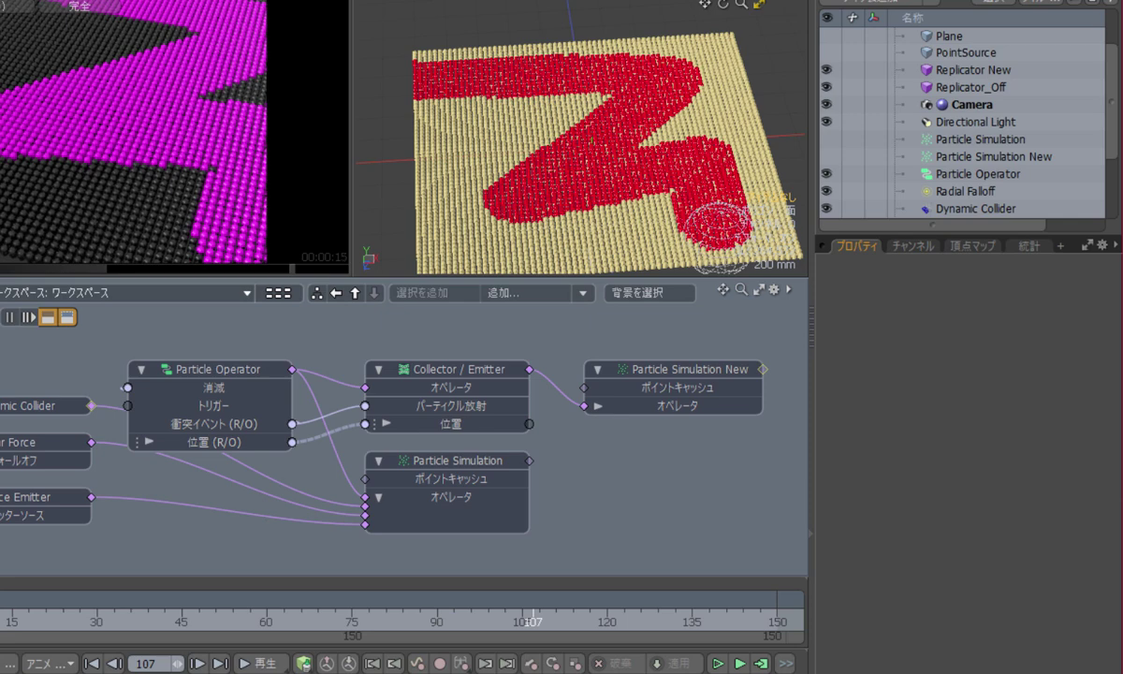
Step: Enable 寿命で除去 on Particle Simulation New with 最大寿命 60, and recalculate the simulation
left_click(782, 189)
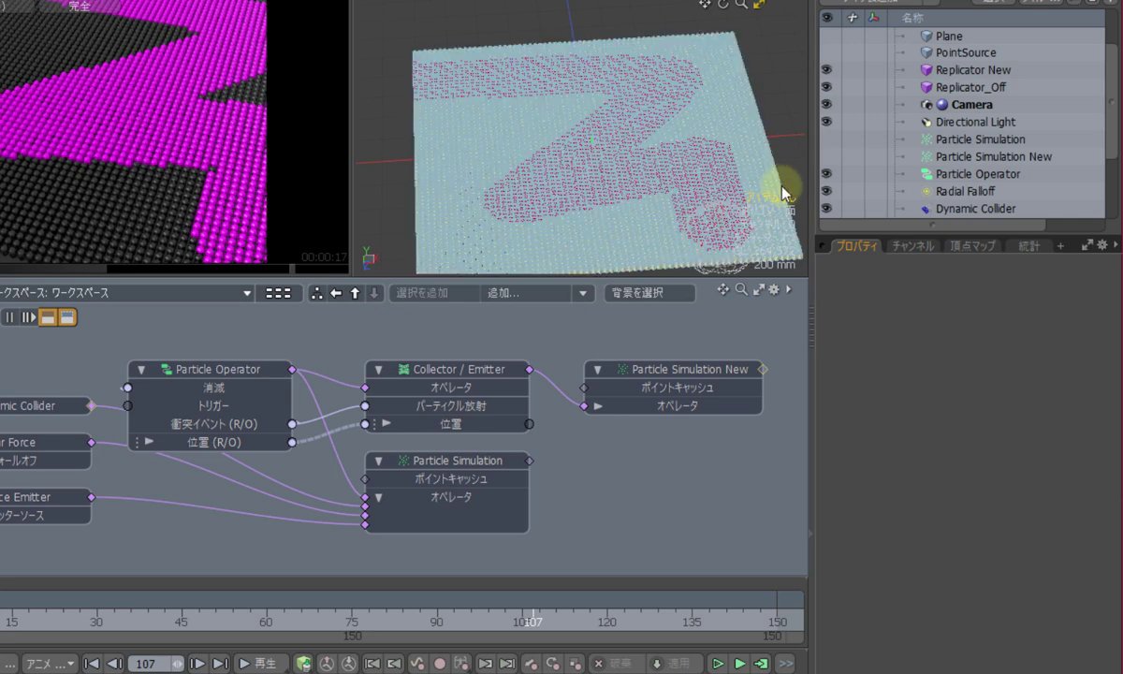
left_click(445, 12)
left_click(1001, 157)
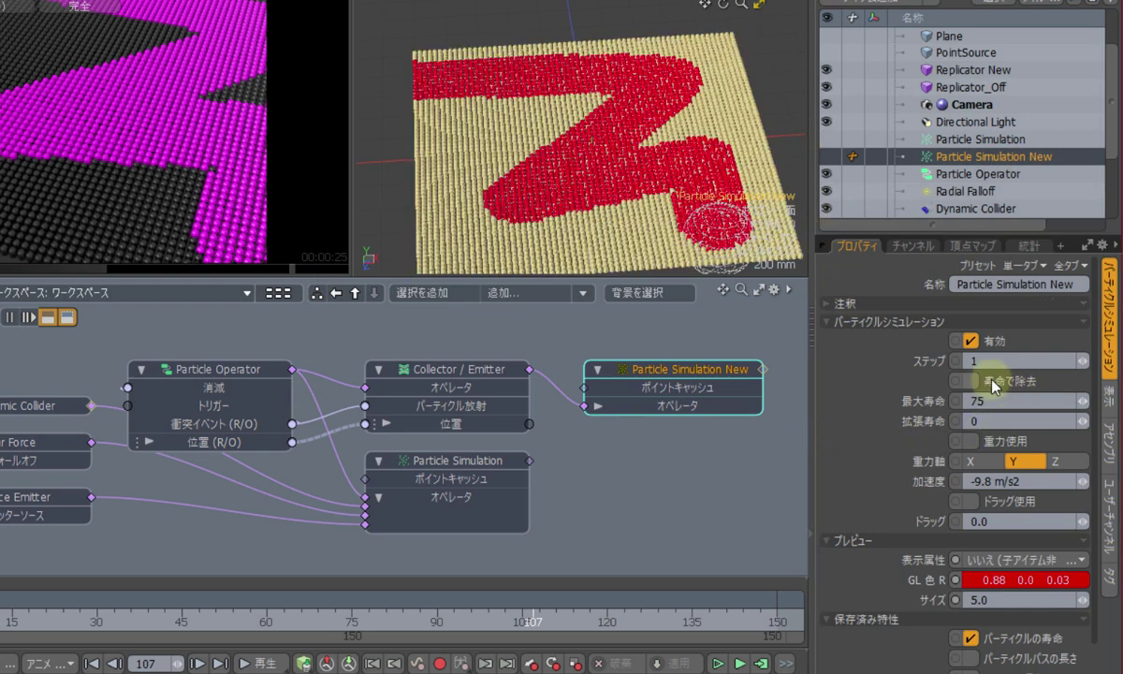
left_click(974, 381)
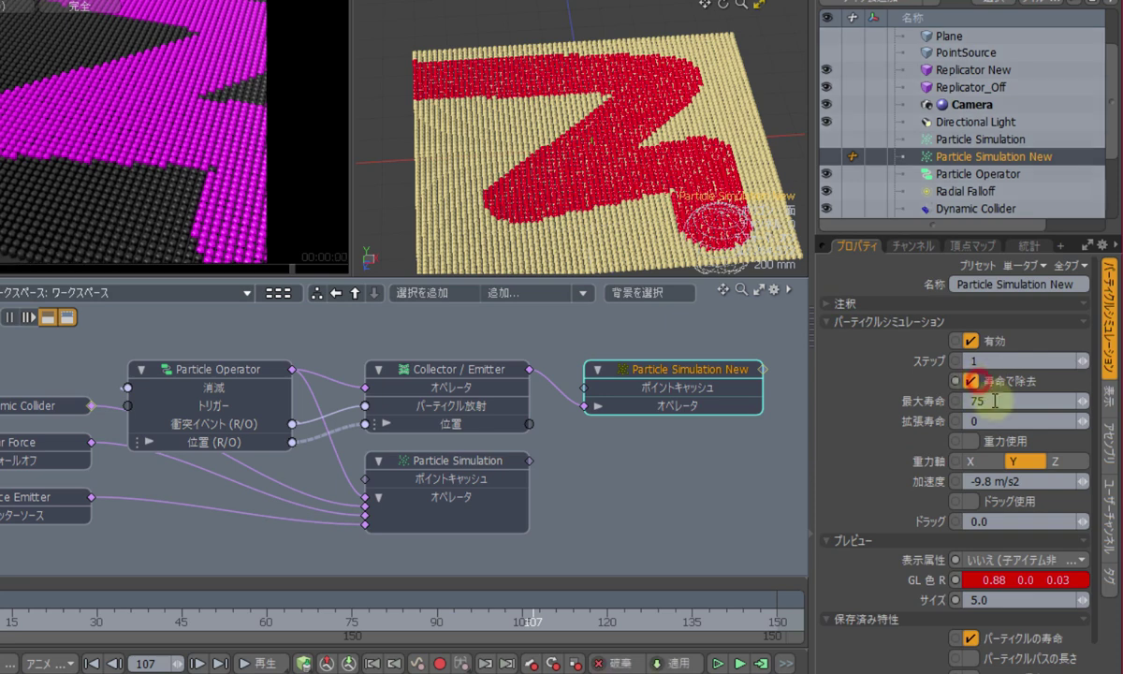
left_click(859, 402)
type("60")
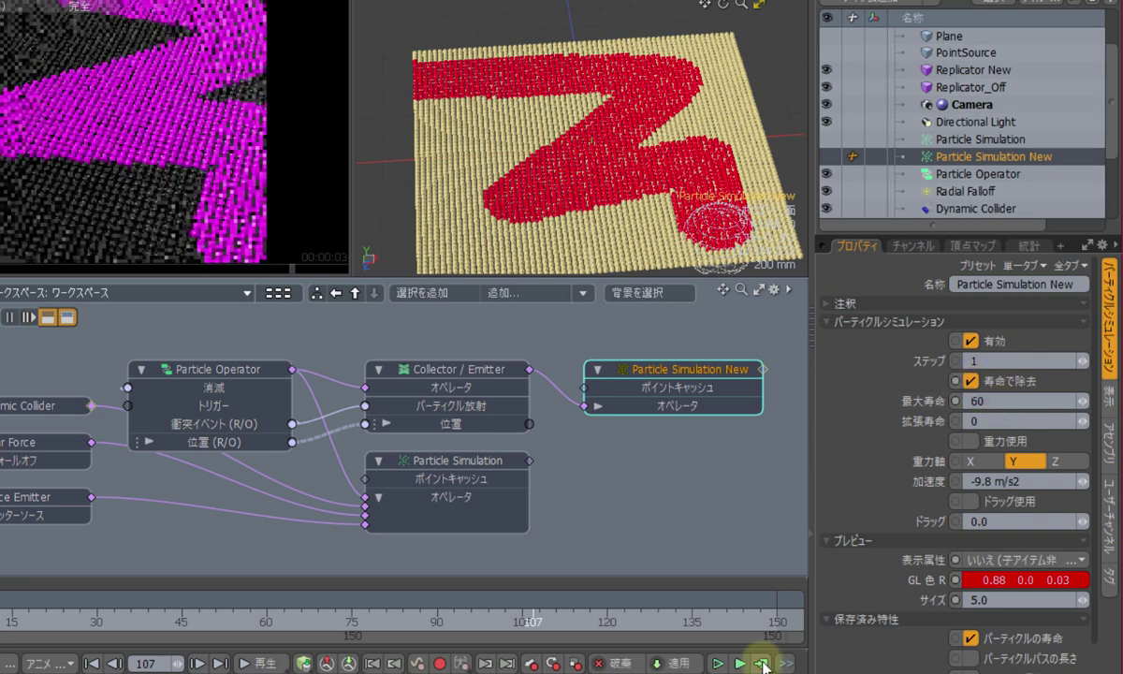
left_click(454, 277)
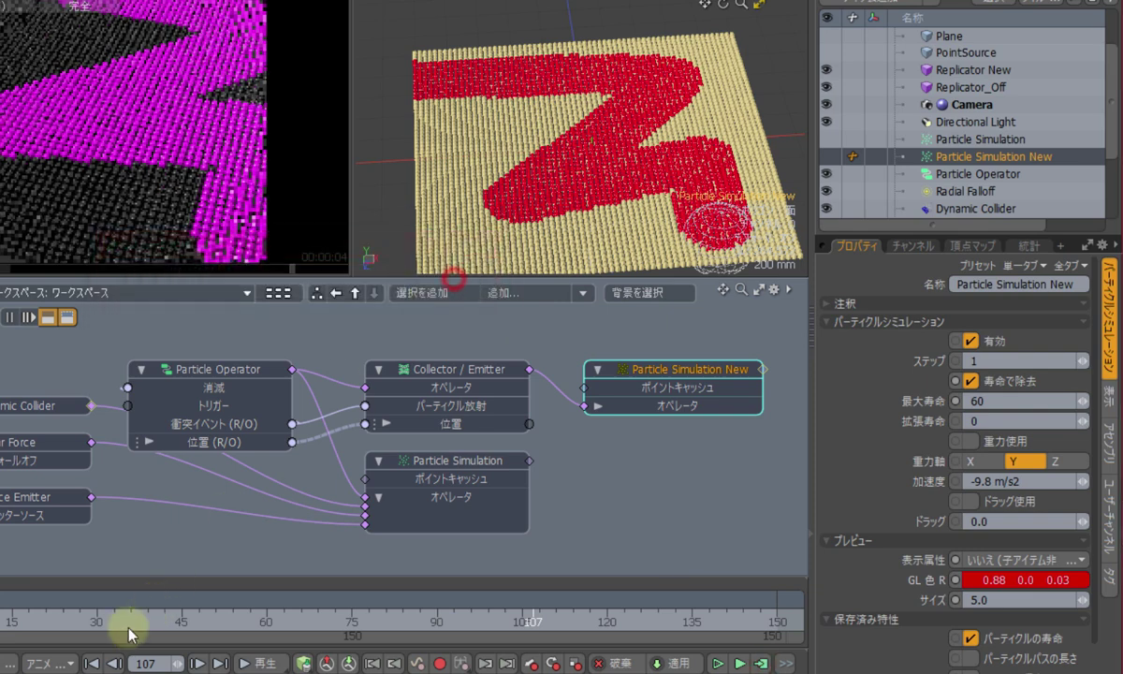
Step: Play the animation from the first frame to check how the lit particles expire with the limited lifespan
left_click(93, 663)
left_click(254, 663)
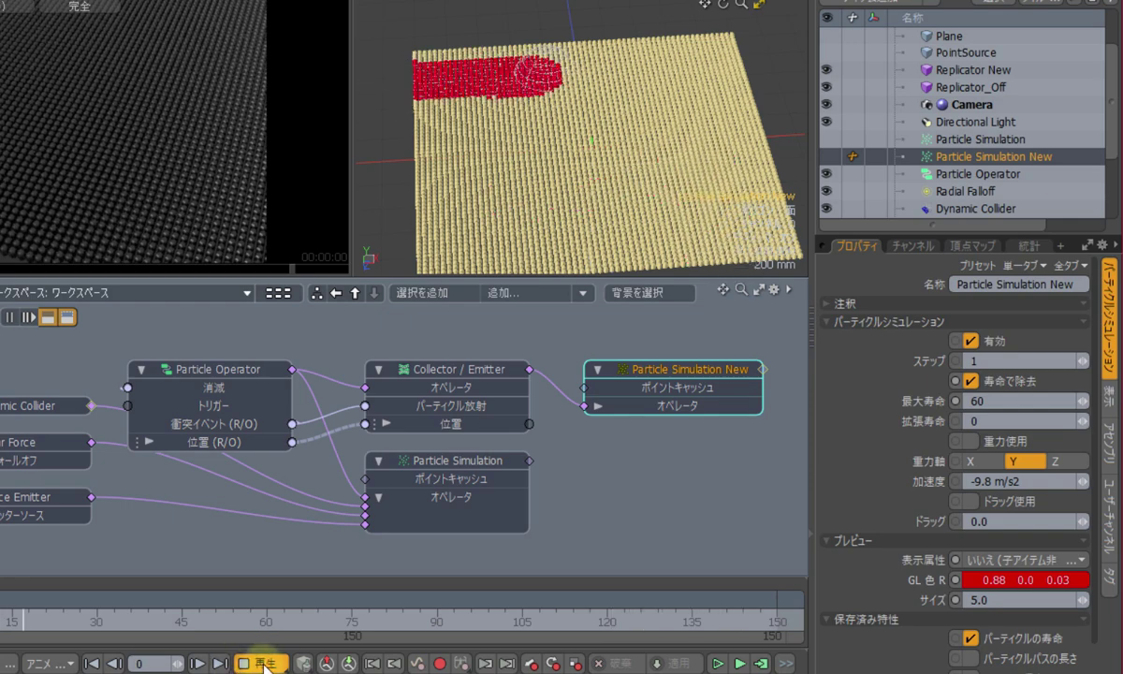
left_click(263, 663)
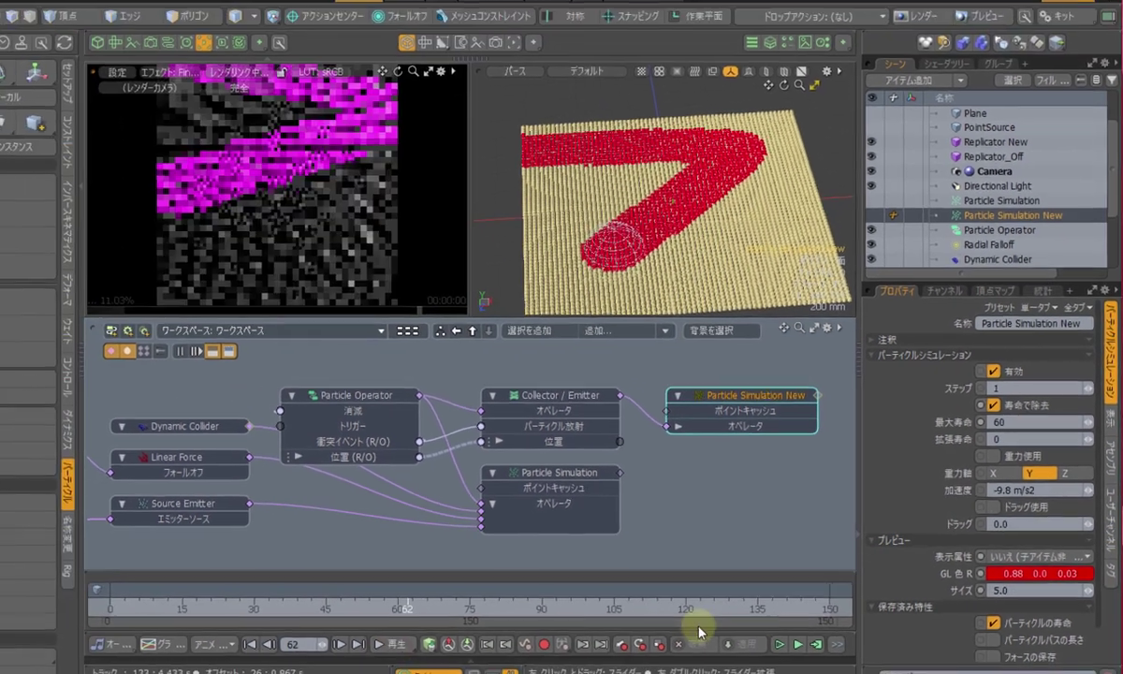